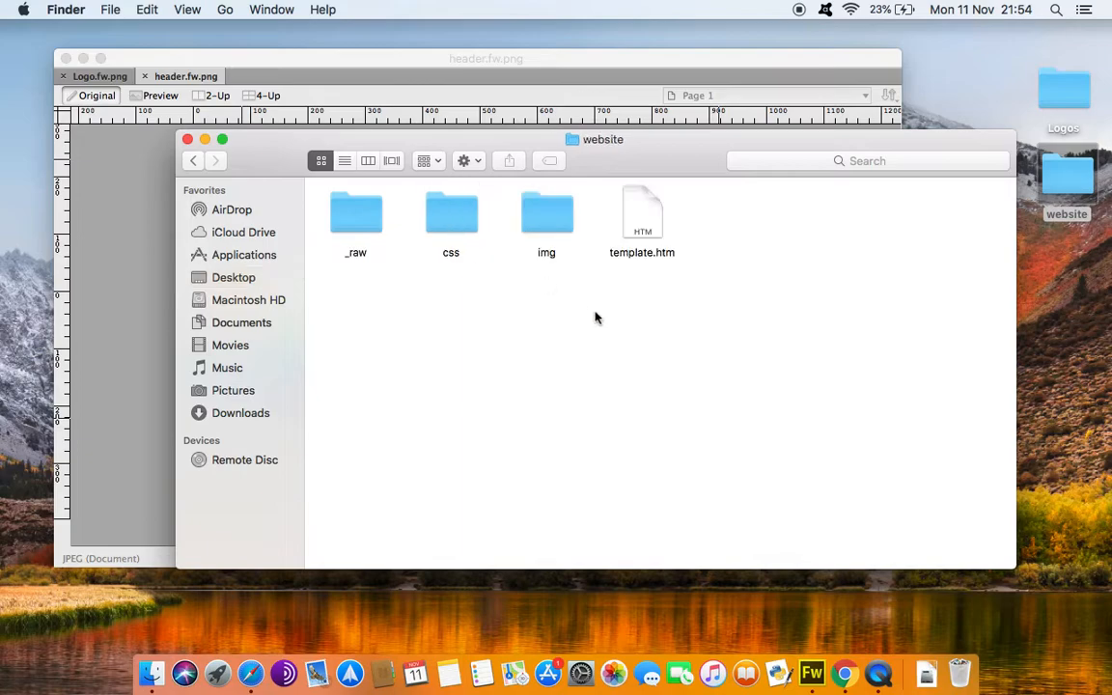
Look through the sliced images in the img folder of the website folder, then return to the website folder.
click(648, 204)
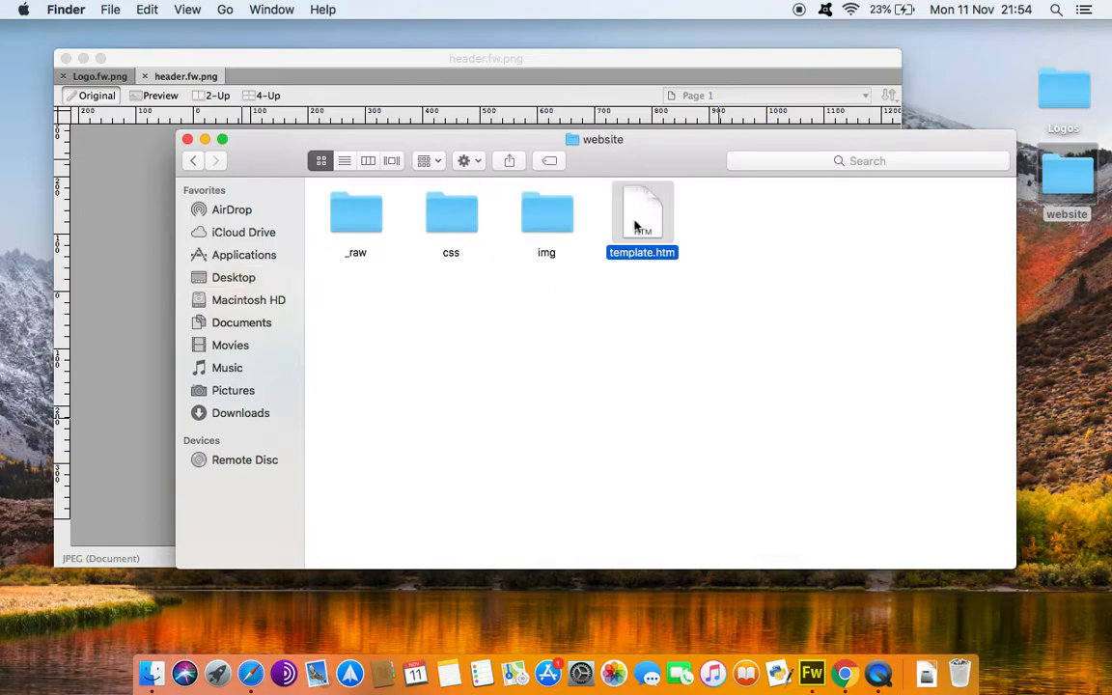
double_click(548, 214)
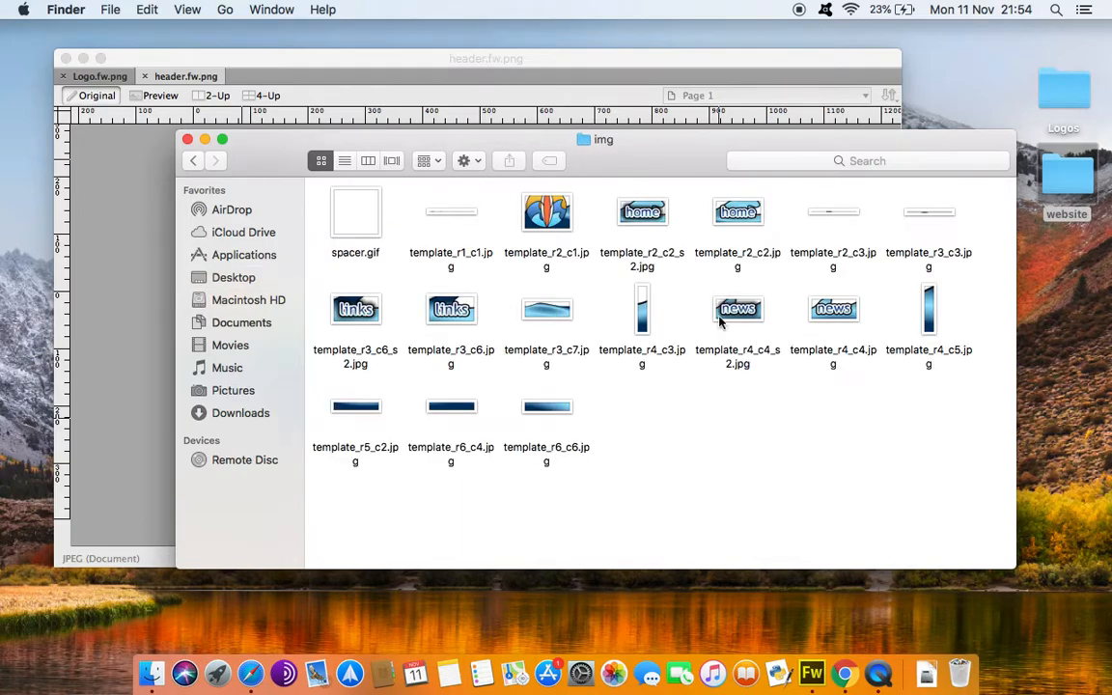
click(193, 160)
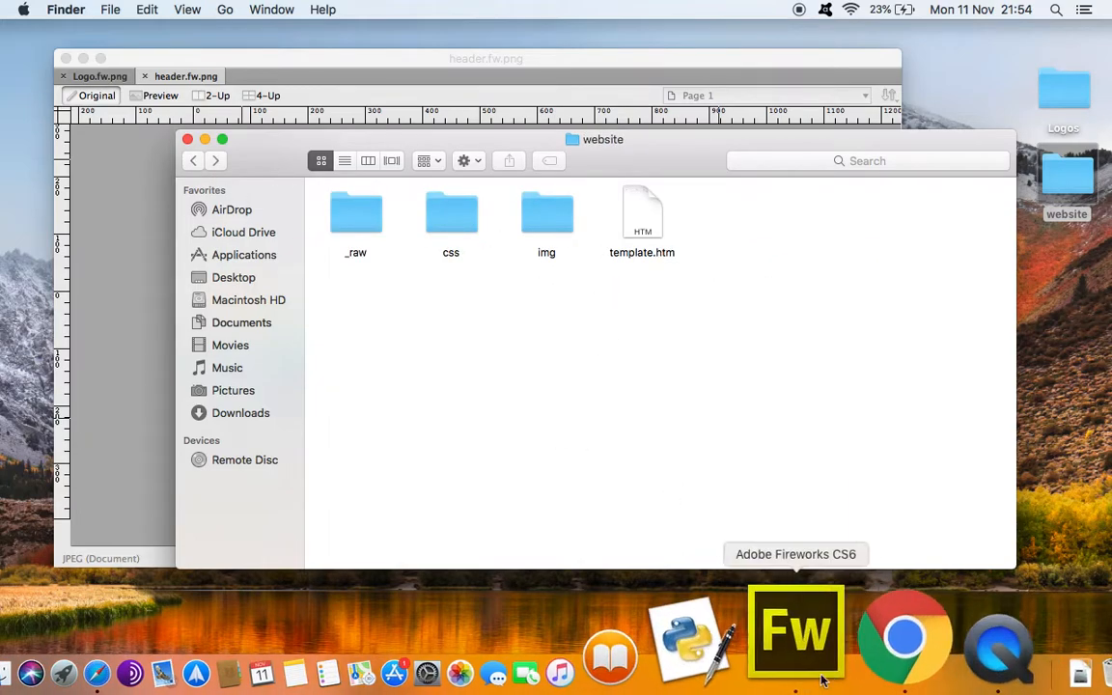
Open template.htm from the website folder in Google Chrome.
click(843, 666)
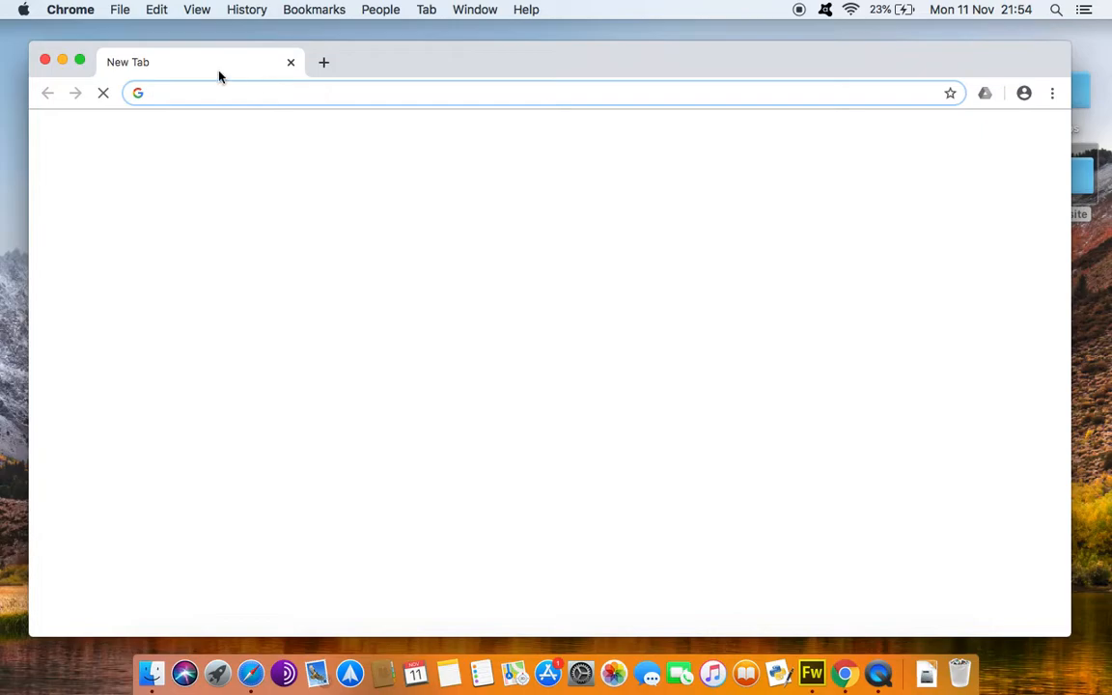
click(45, 61)
click(637, 221)
right_click(638, 221)
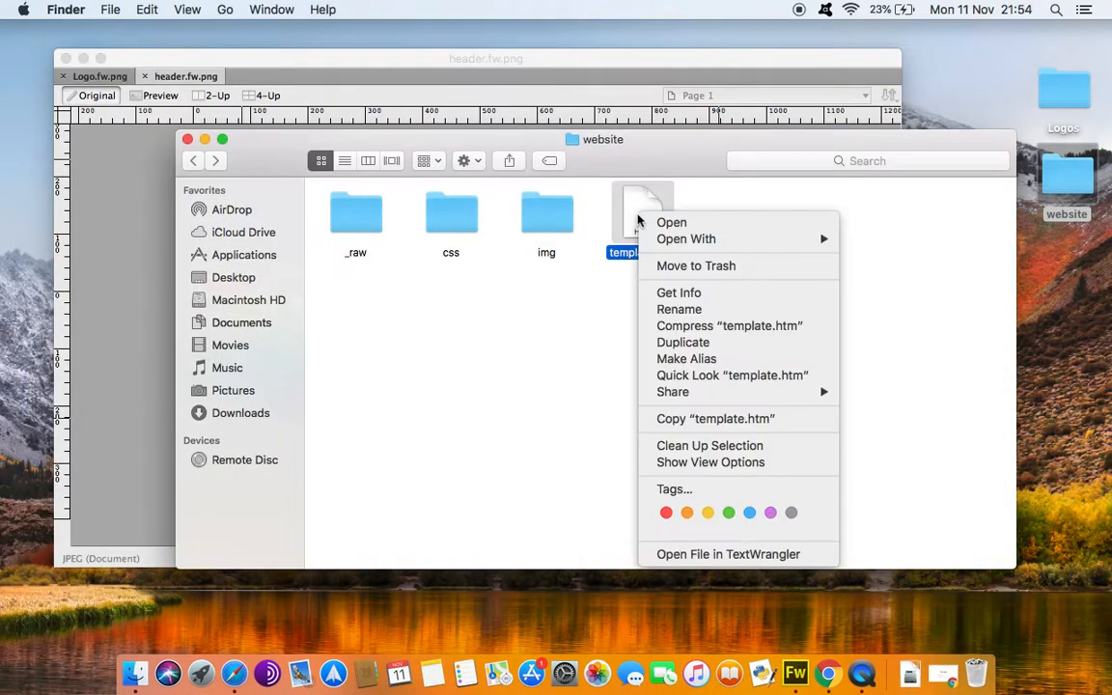
mouse_move(739, 237)
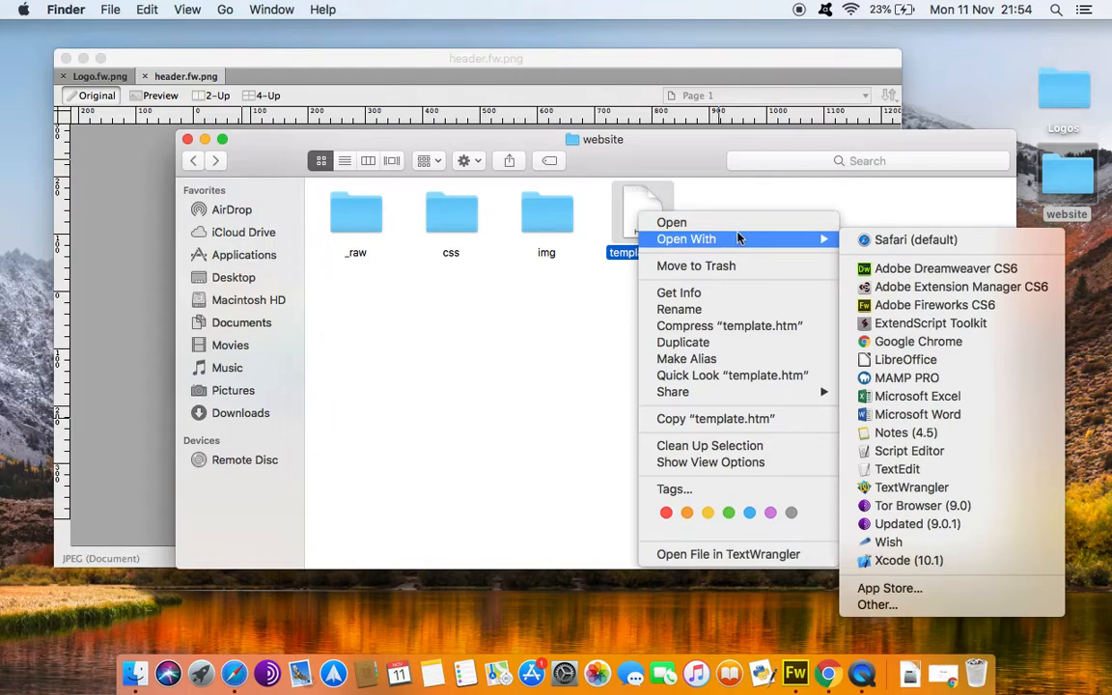
click(917, 342)
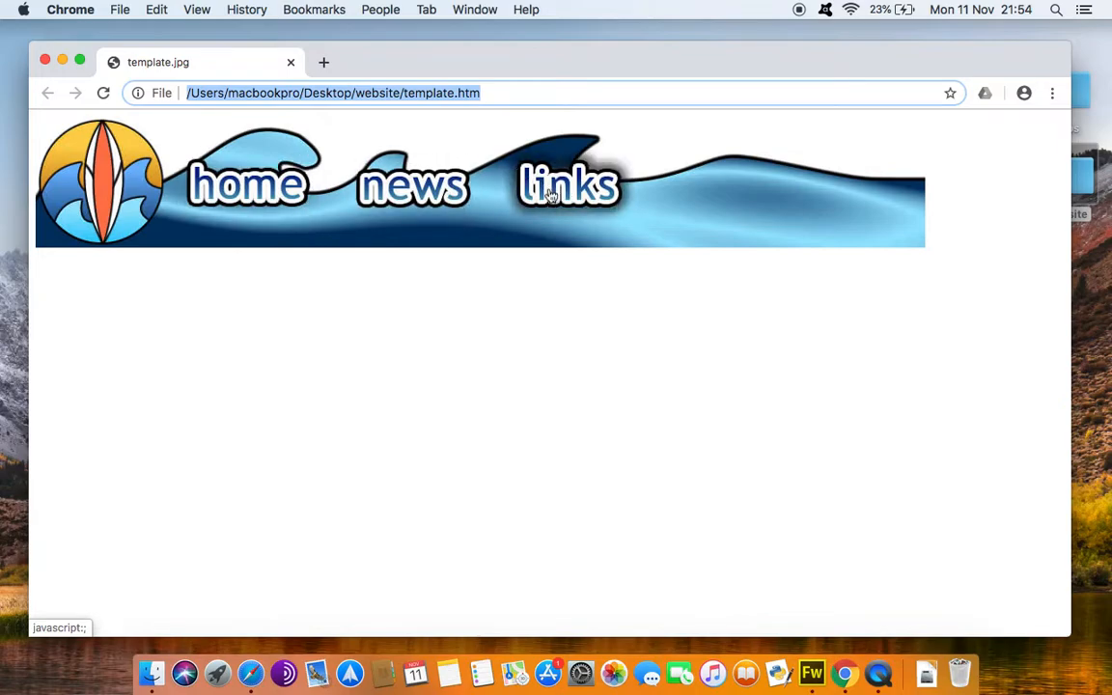
Test the home, news and links rollover buttons on the page, then minimise the browser and return to the website folder.
click(249, 179)
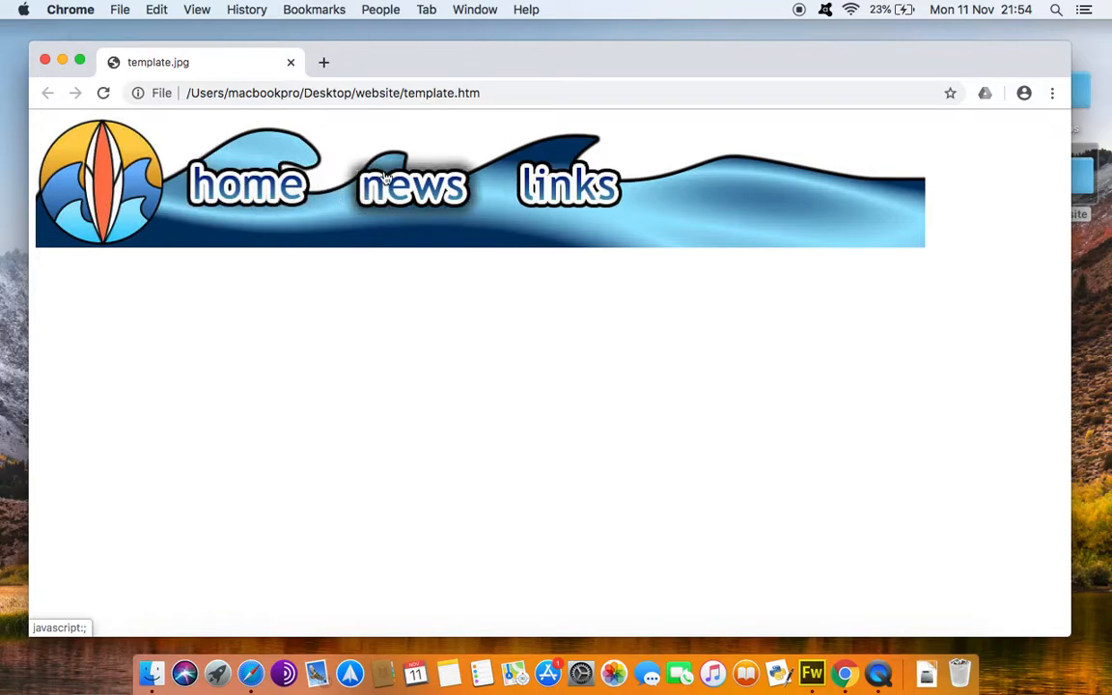
drag(486, 93, 434, 91)
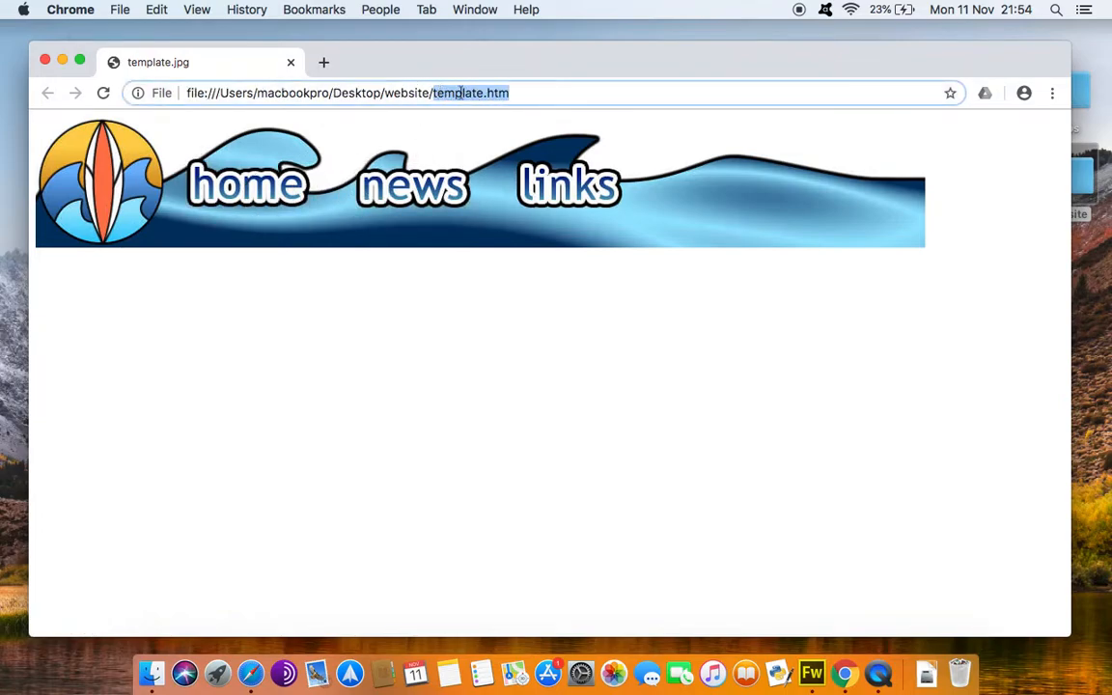
click(407, 166)
click(516, 201)
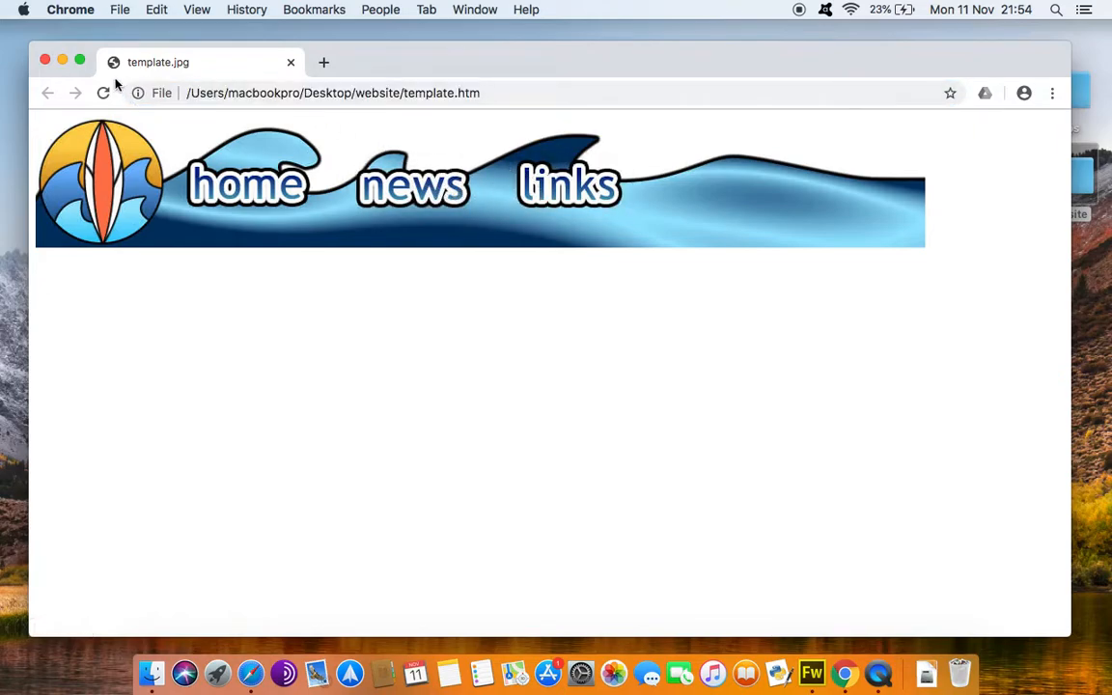
click(62, 60)
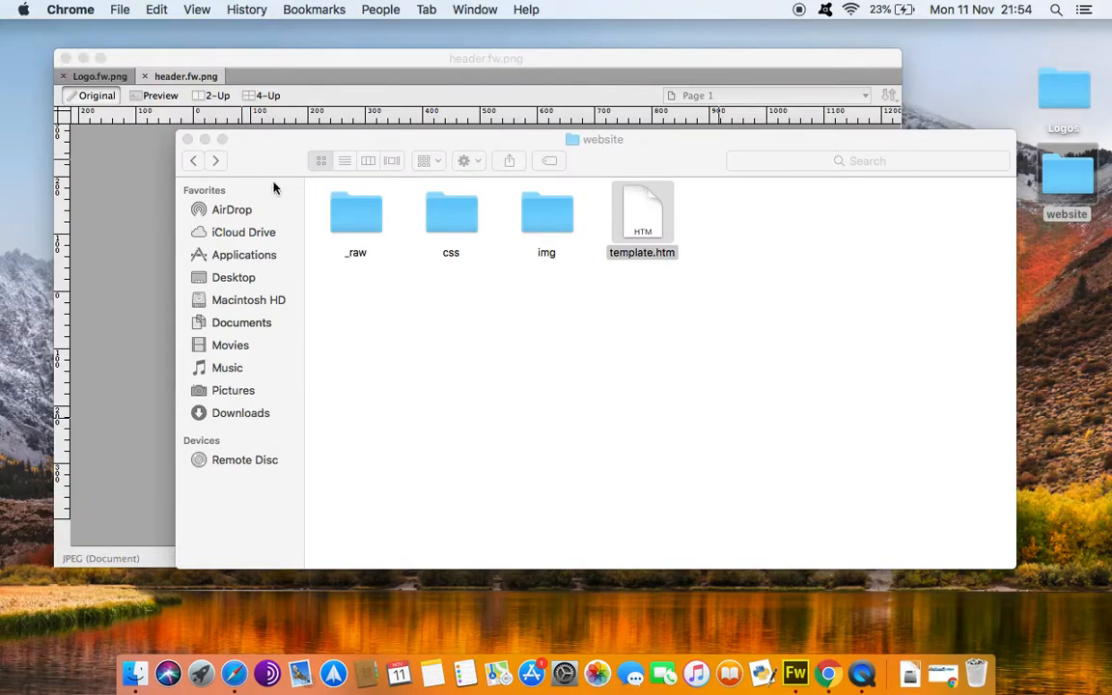
click(497, 334)
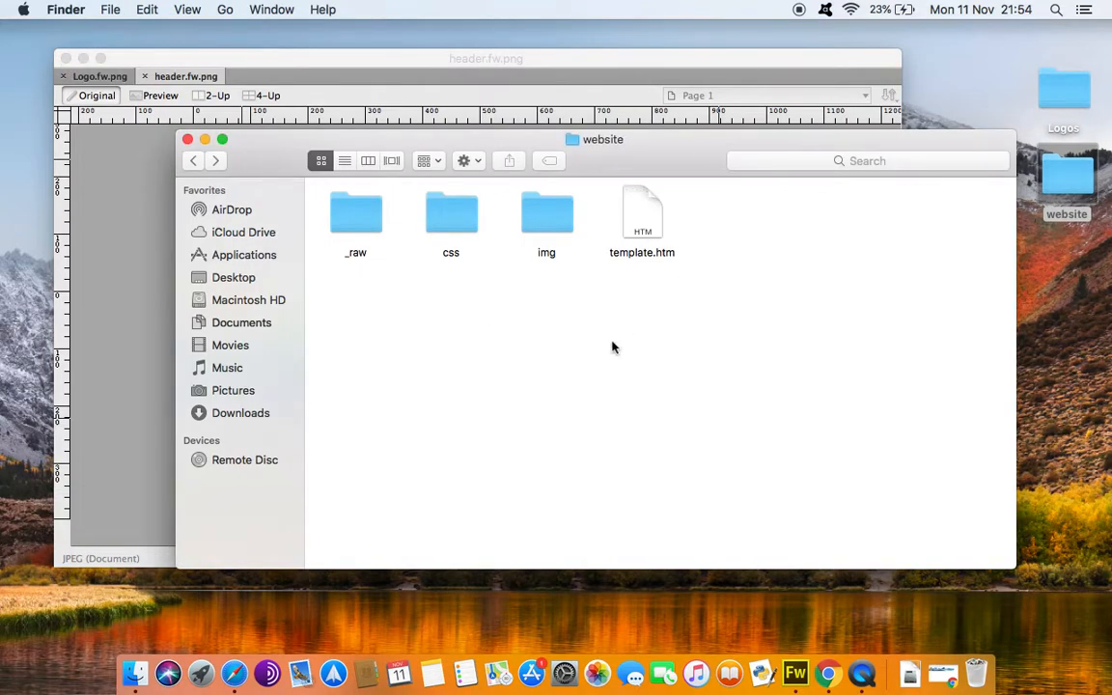
Switch to the header.fw.png document in Fireworks and quit Fireworks.
click(500, 60)
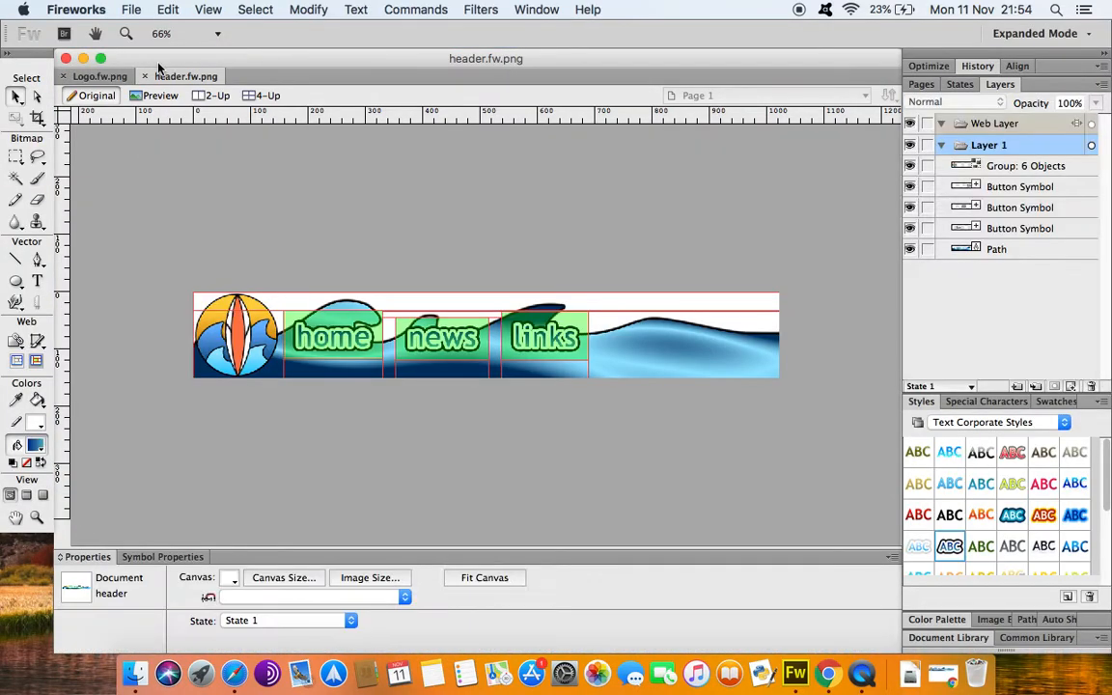
click(87, 11)
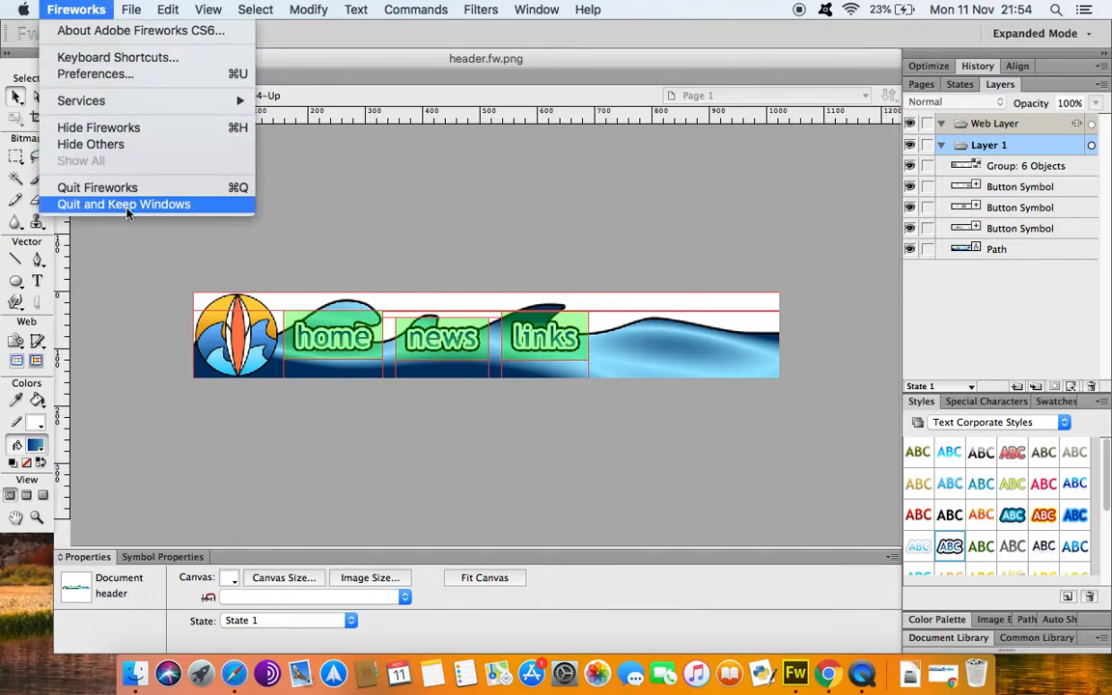
click(106, 186)
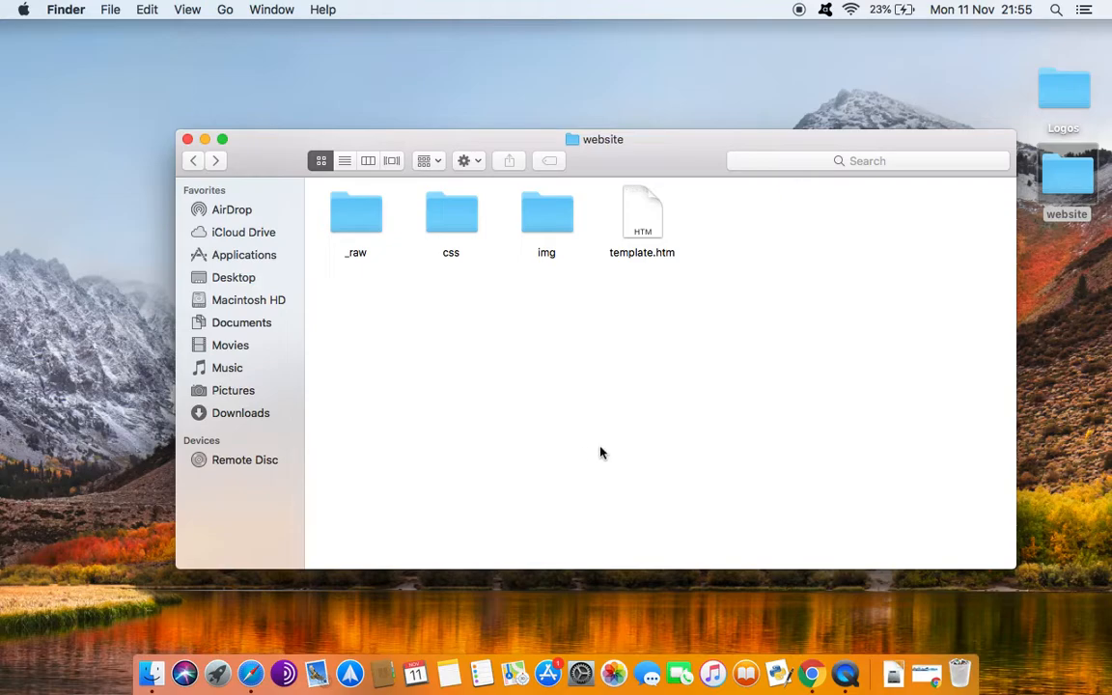
Launch Adobe Dreamweaver CS6 and move its welcome screen nearer the middle of the workspace.
key(F4)
click(725, 70)
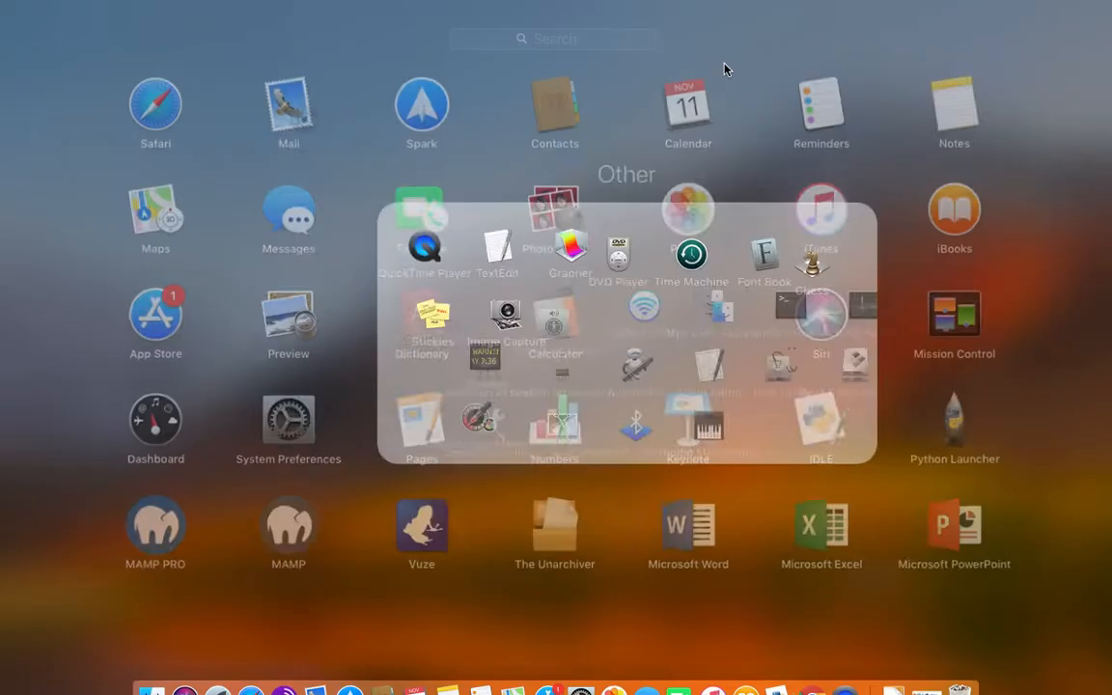
scroll(854, 344, right, 3)
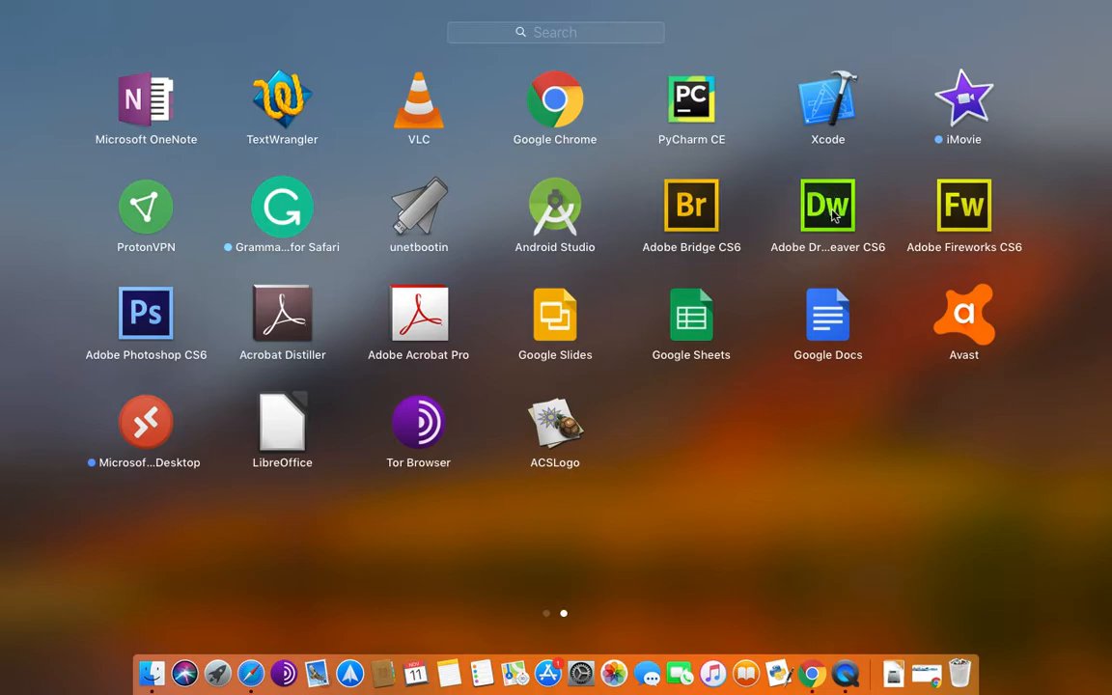
click(825, 215)
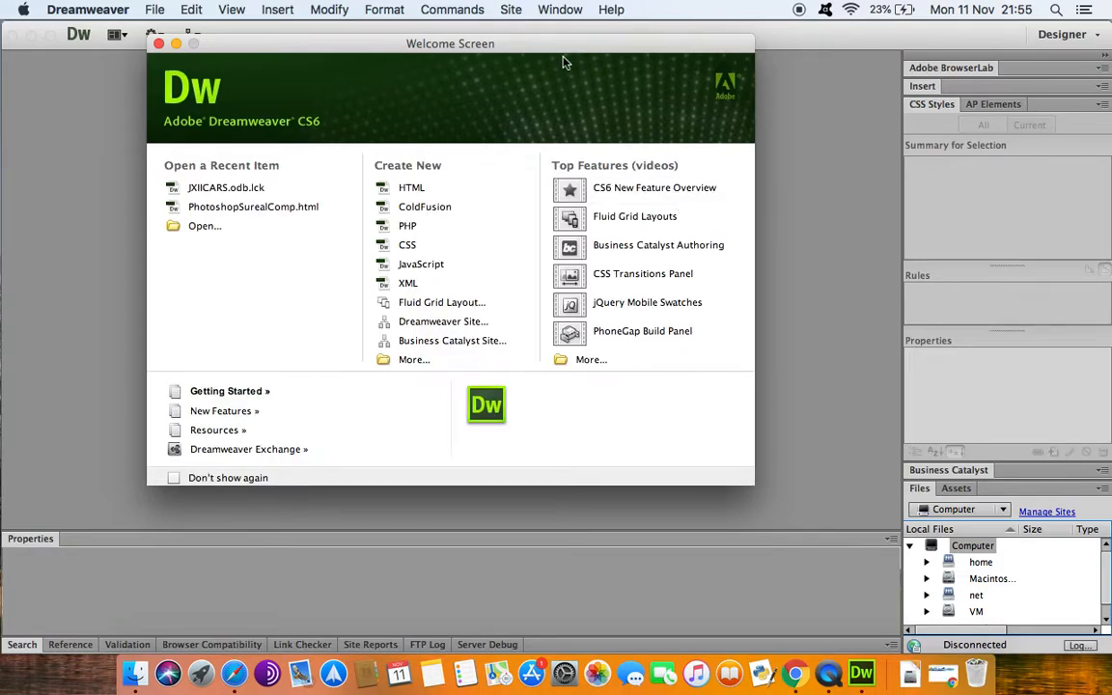
drag(562, 47, 603, 92)
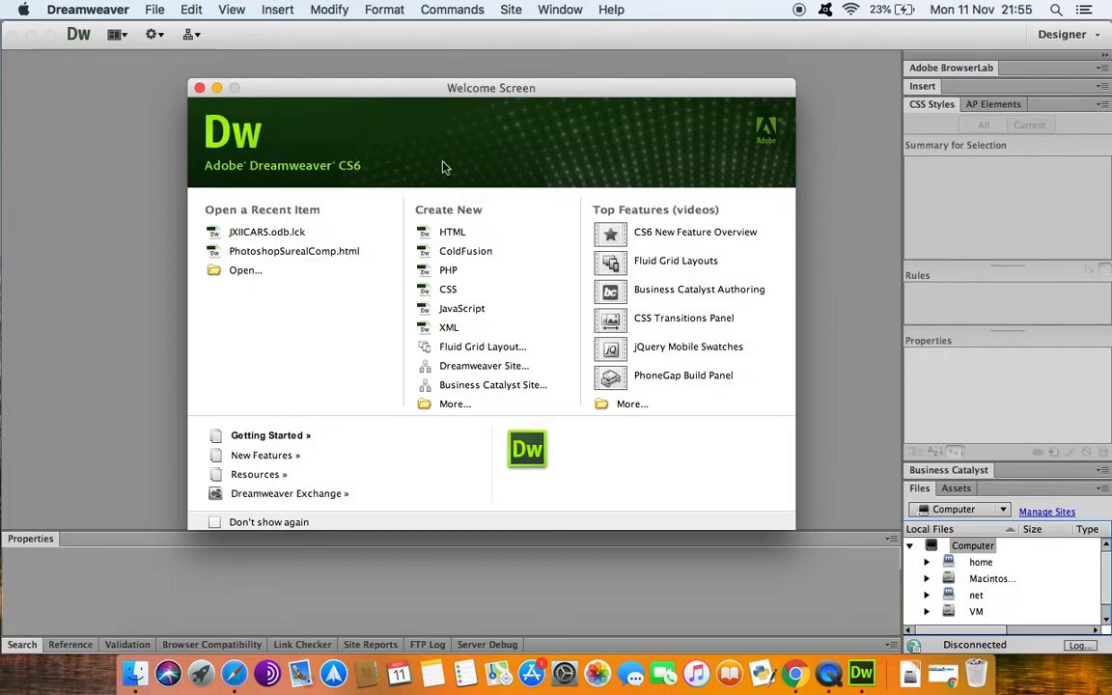
click(155, 11)
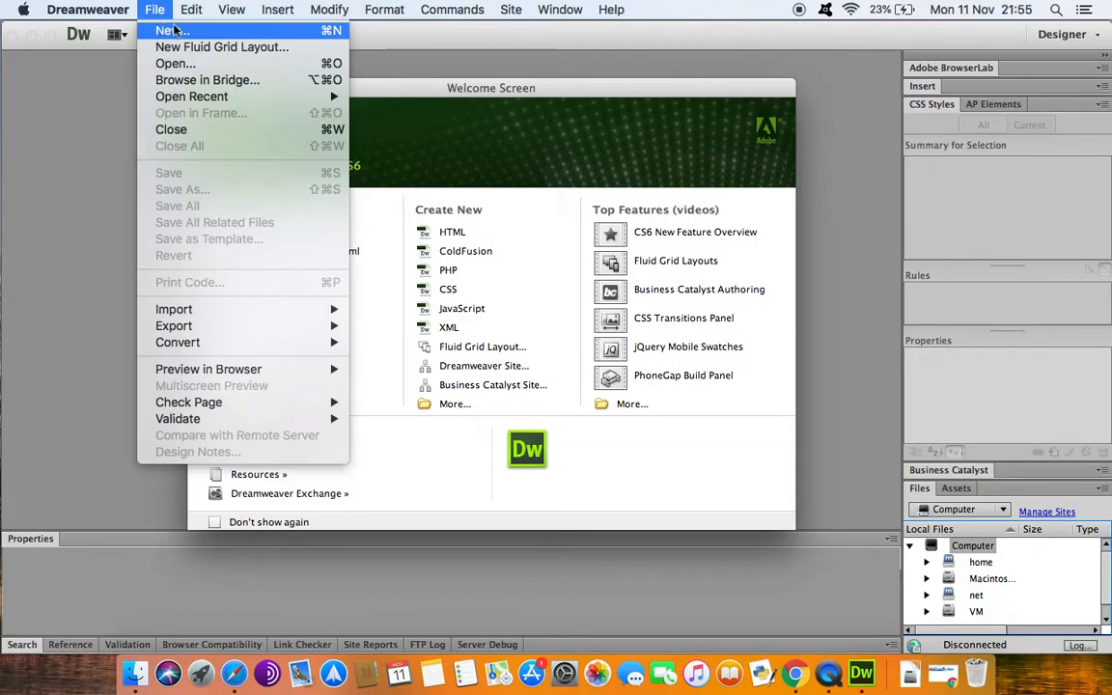
mouse_move(517, 18)
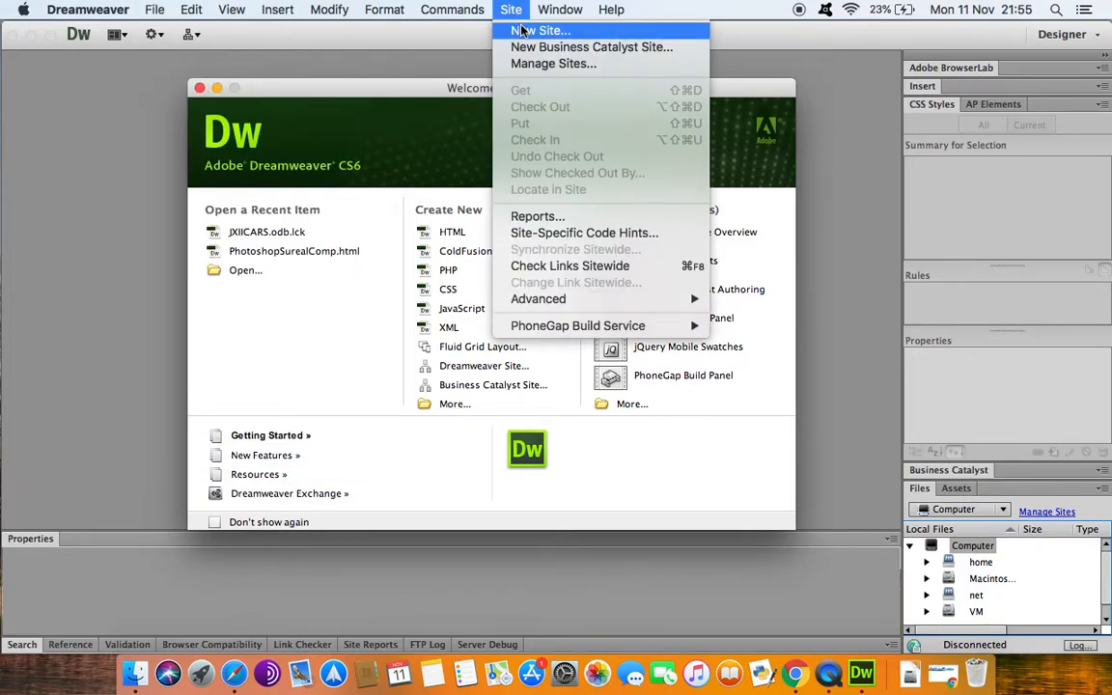
click(406, 84)
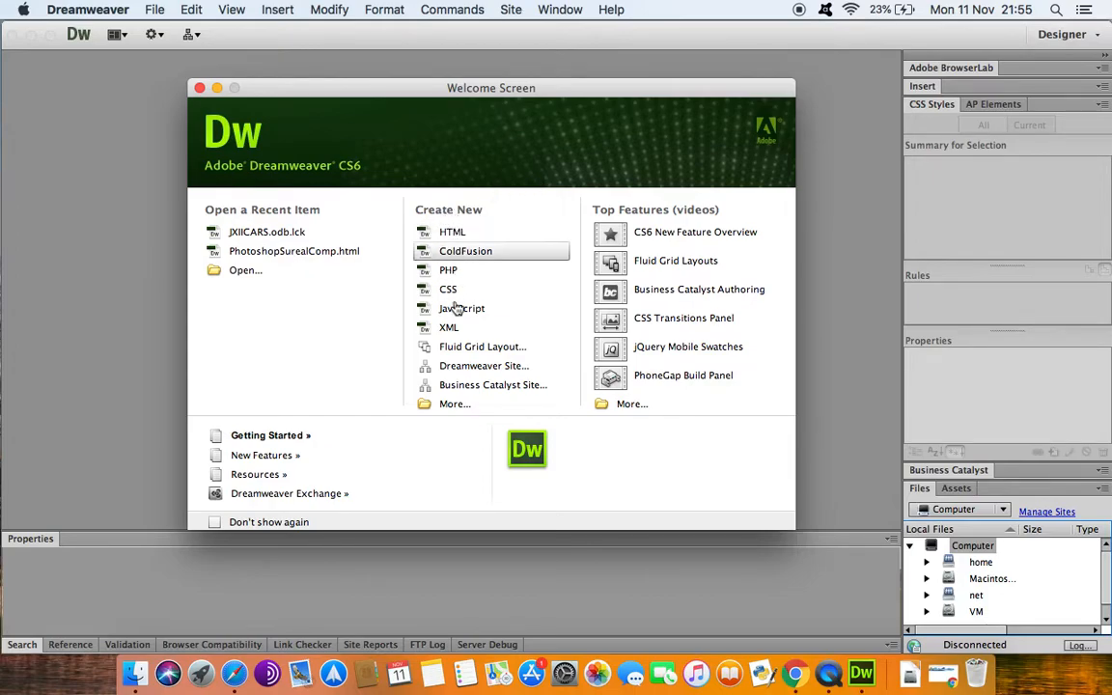
click(511, 10)
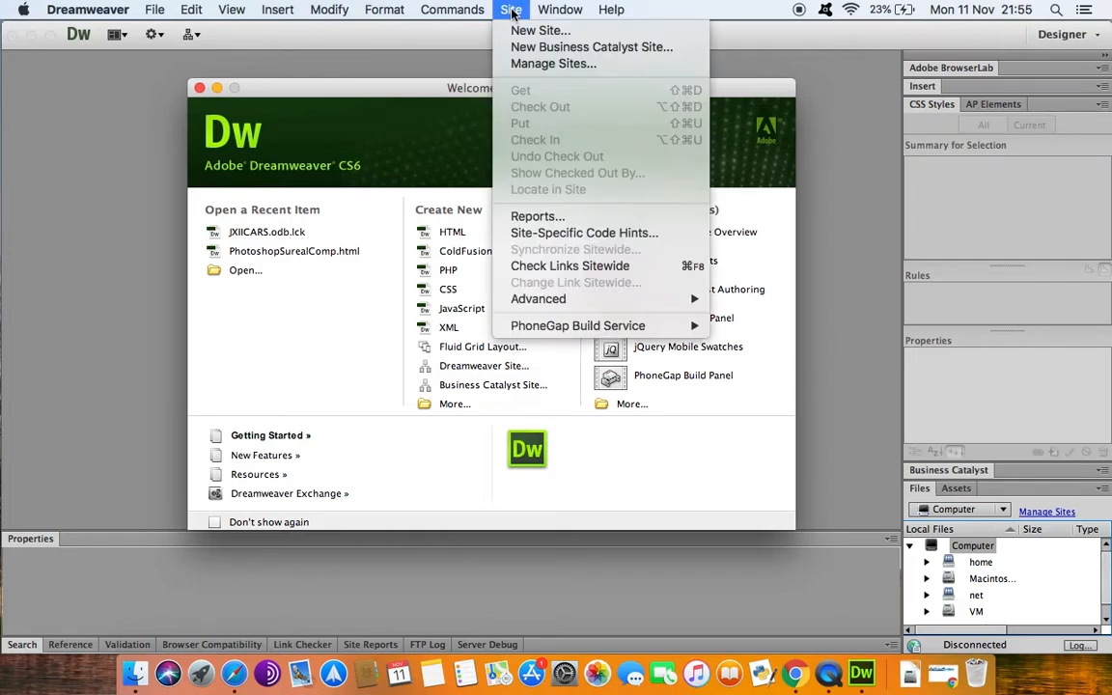
click(522, 31)
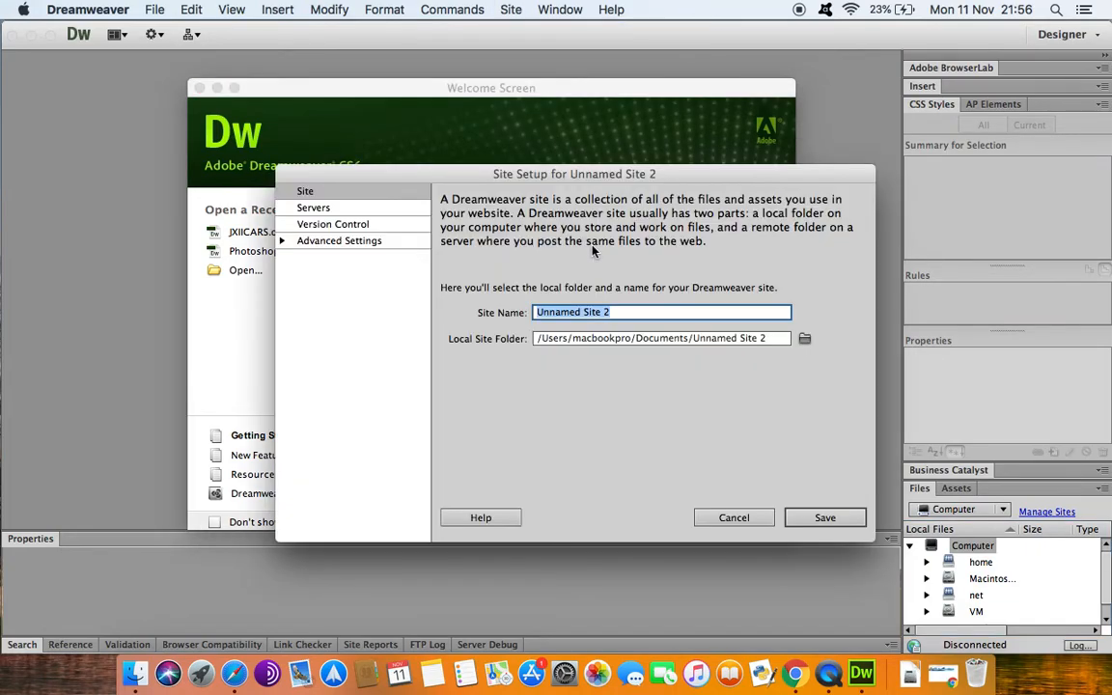
click(726, 517)
click(477, 367)
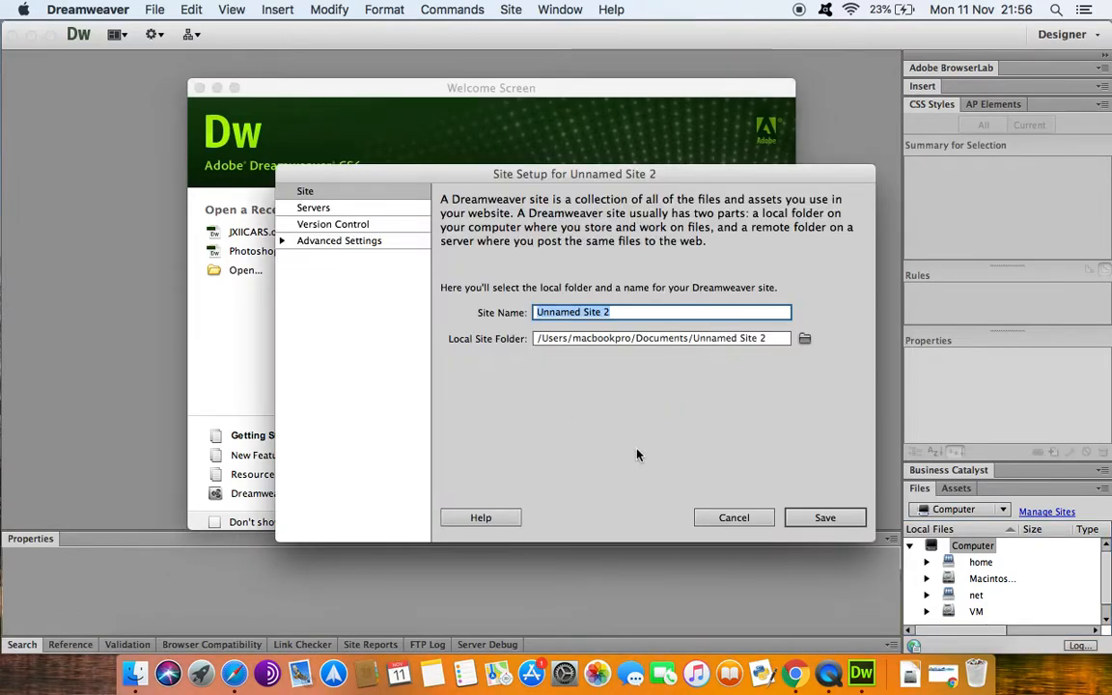
click(733, 517)
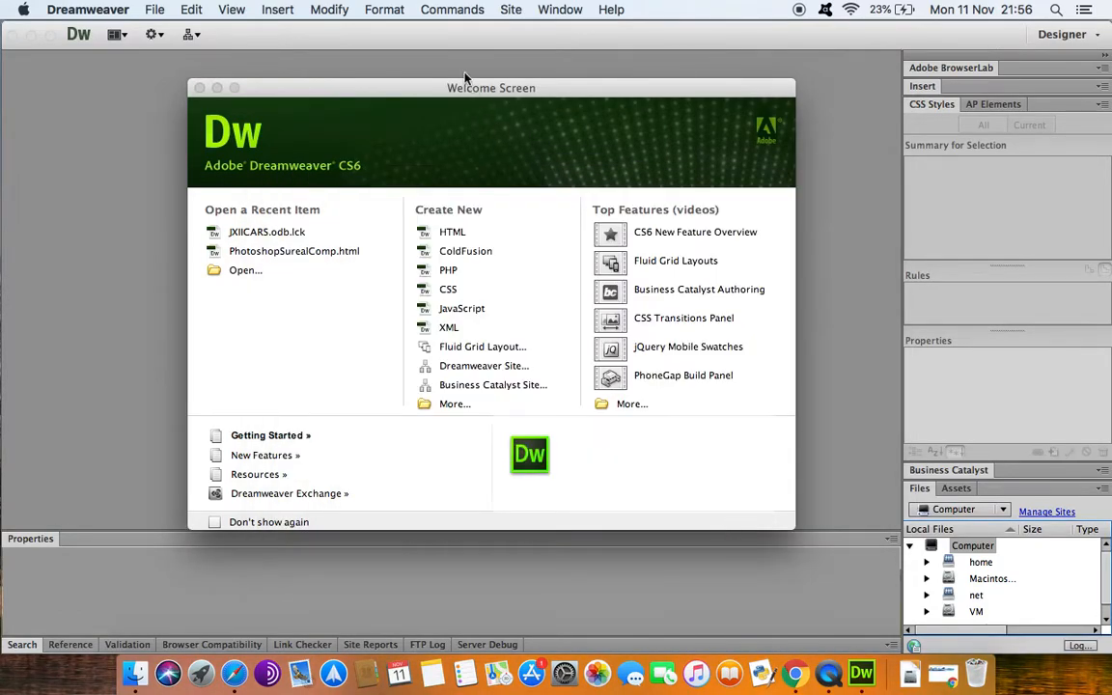
Set up a new site named surfingWebsite with the website folder on the Desktop as its local site folder.
click(510, 10)
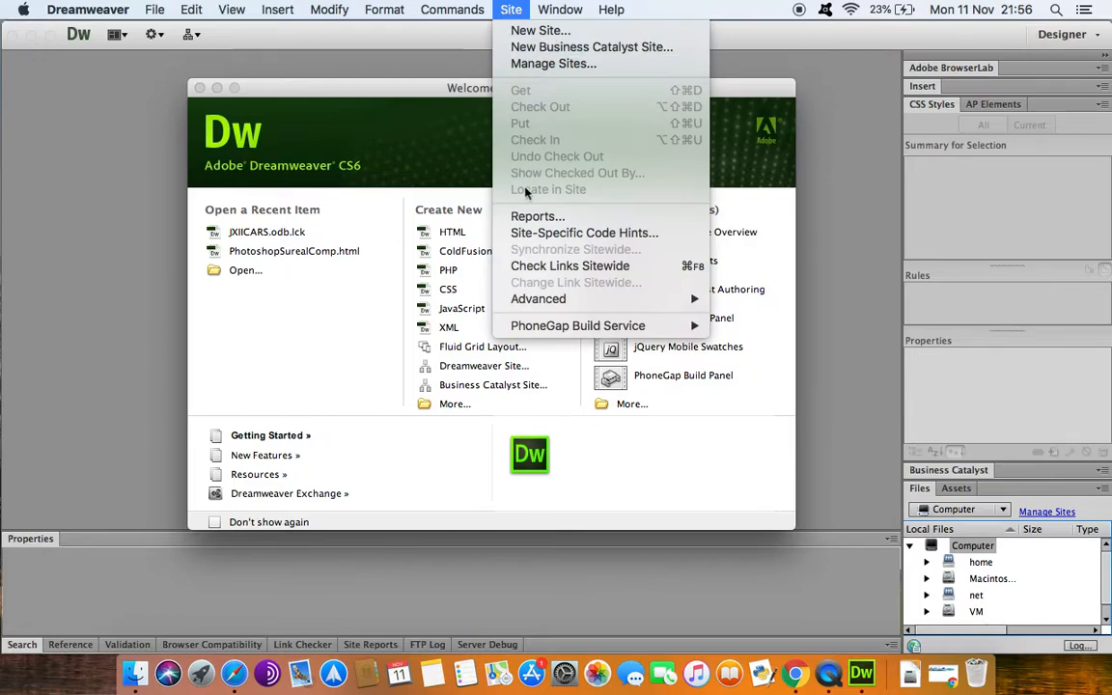
click(524, 36)
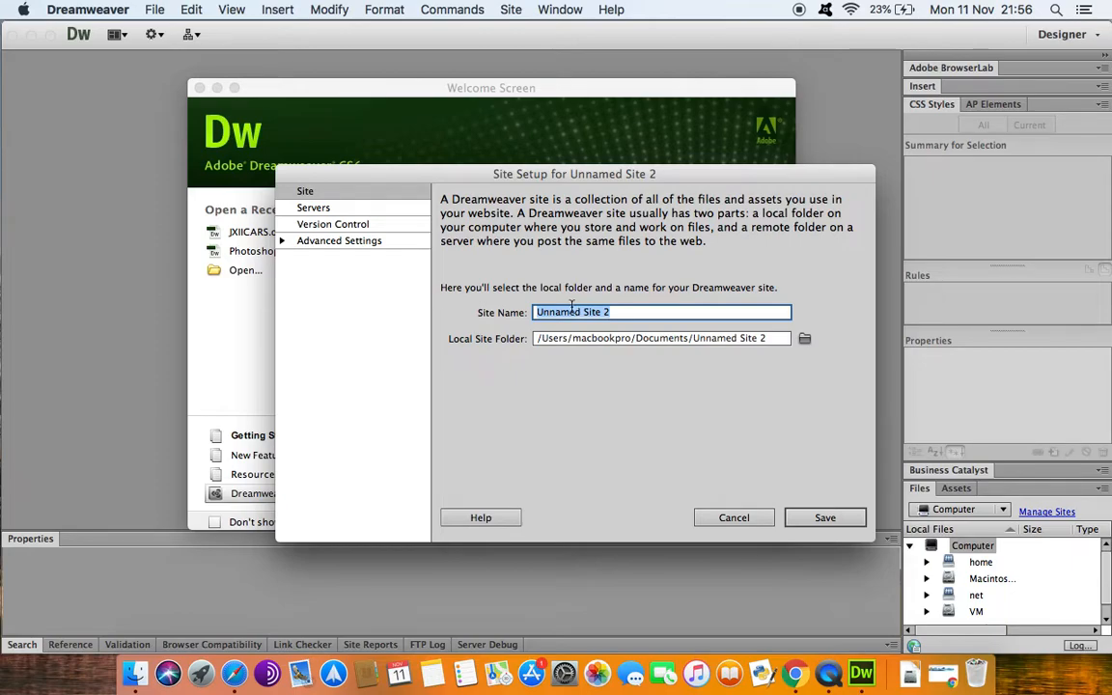
text(surfingWebsite)
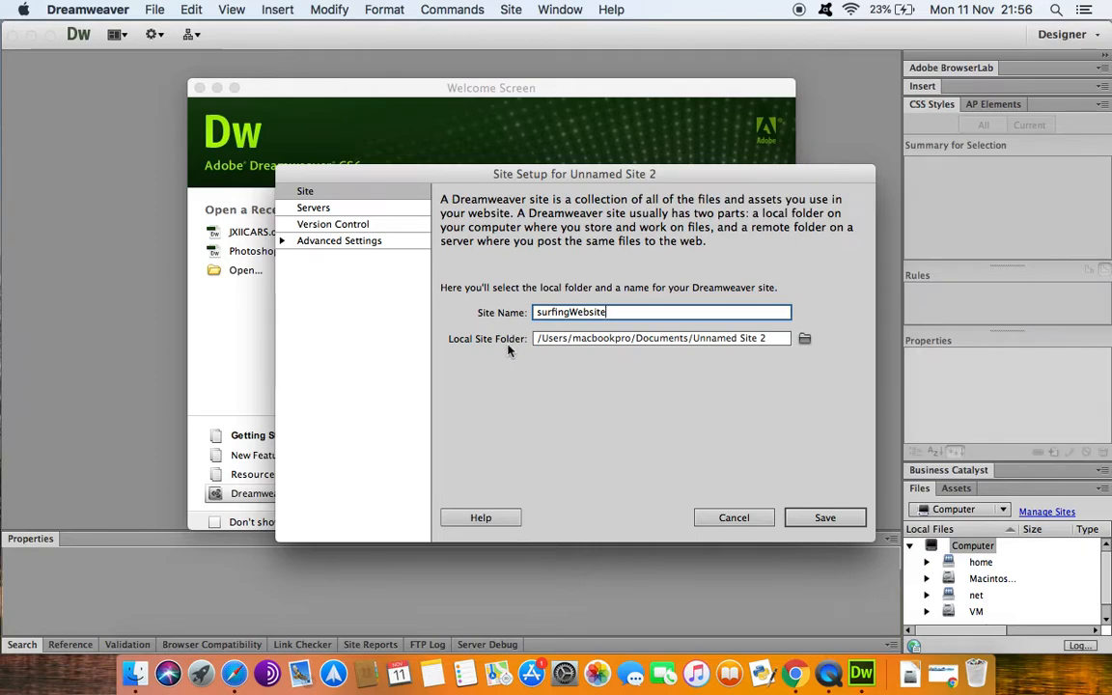
click(804, 340)
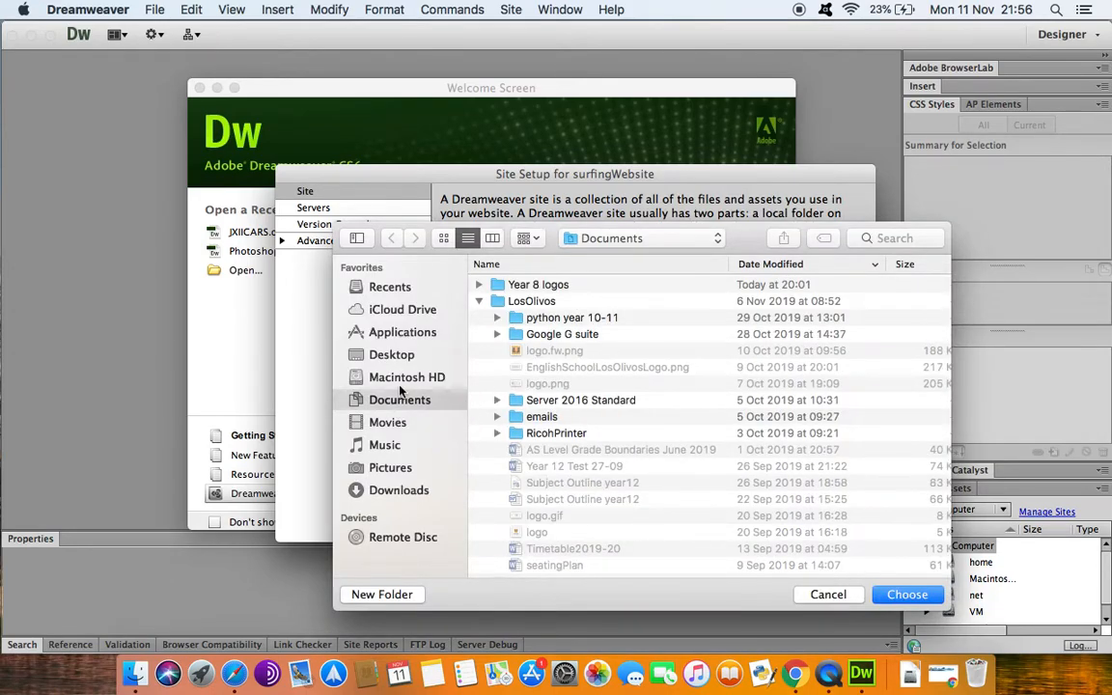
click(397, 355)
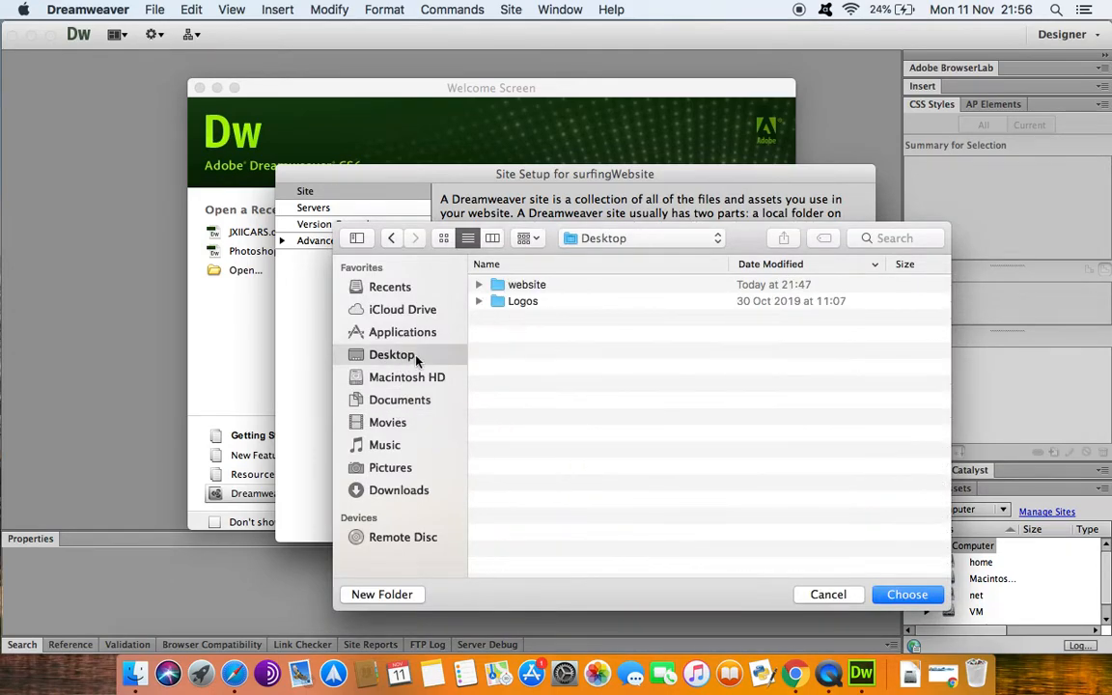
click(499, 286)
click(907, 594)
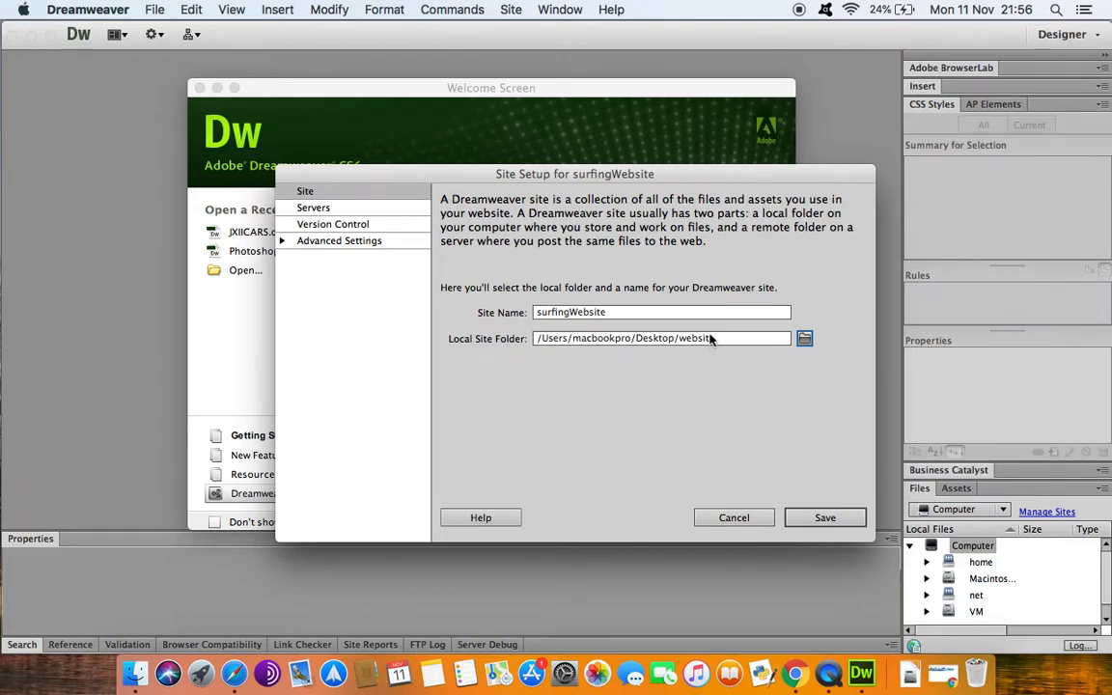
Reselect the website folder on the Desktop as the local site folder and save the surfingWebsite site setup.
click(804, 337)
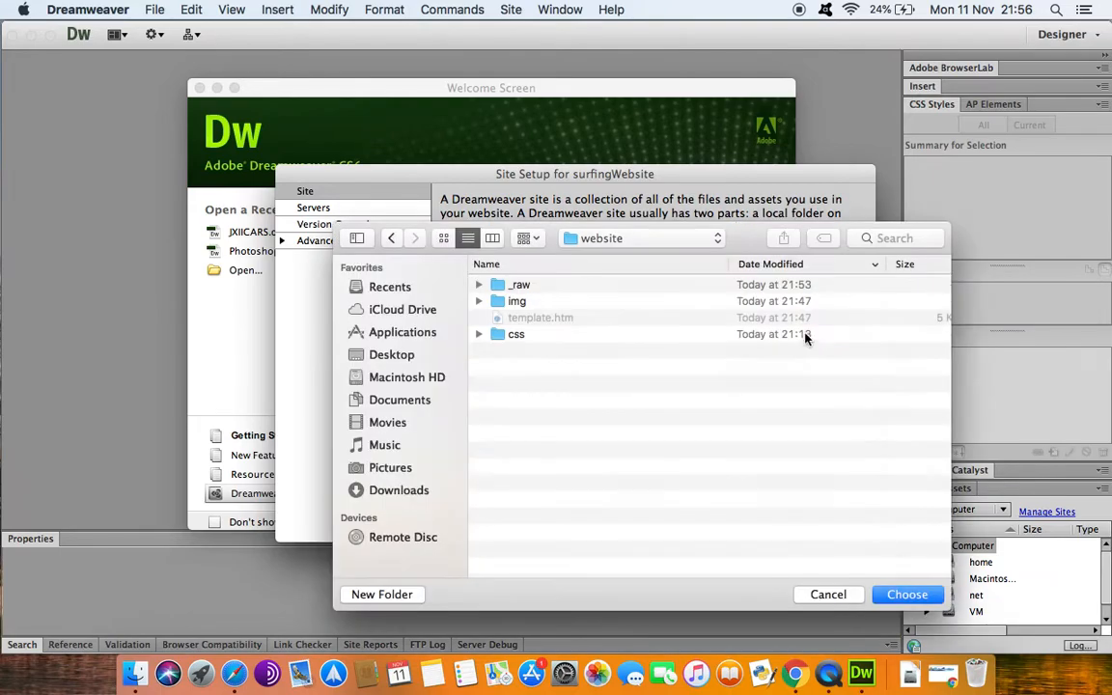
click(497, 285)
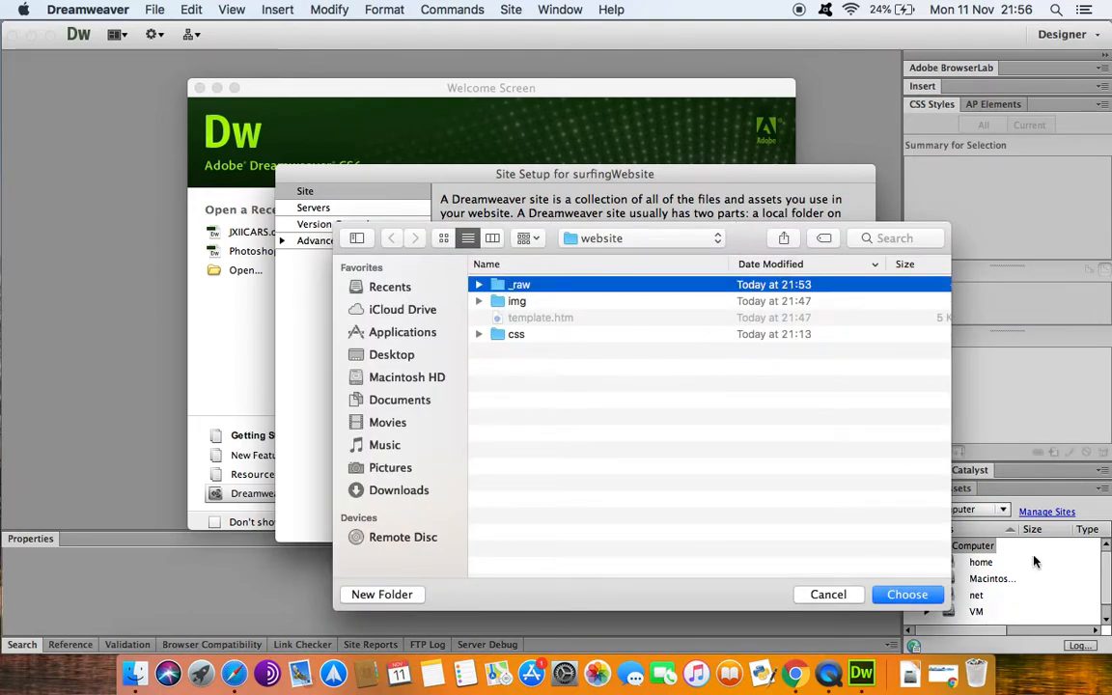
click(908, 593)
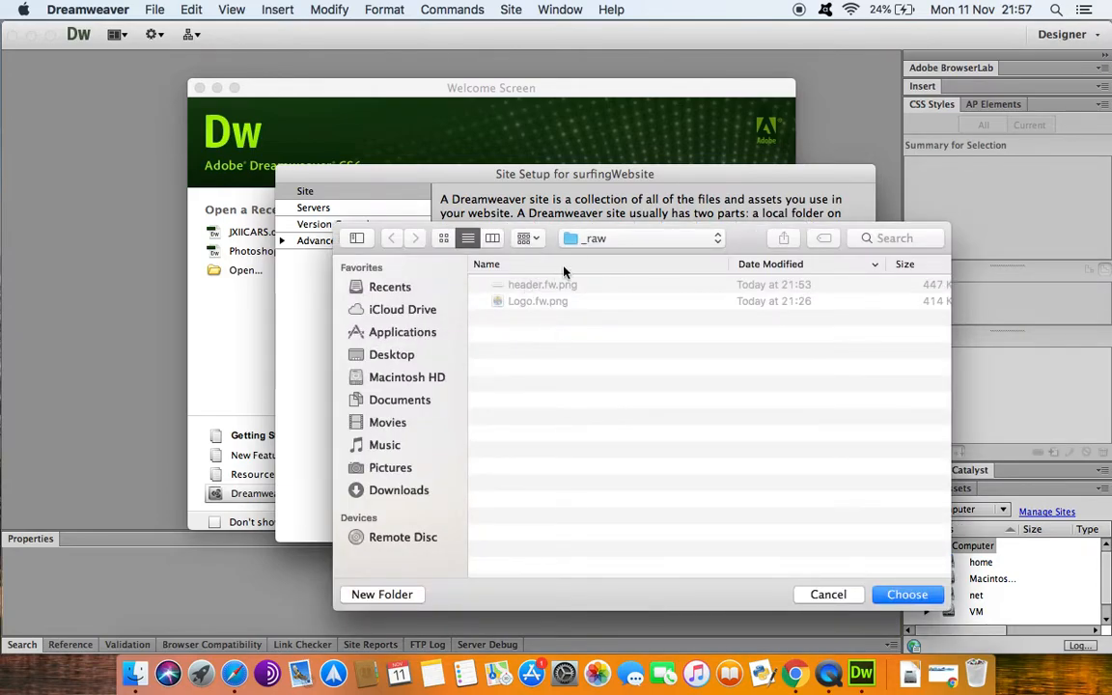
click(709, 239)
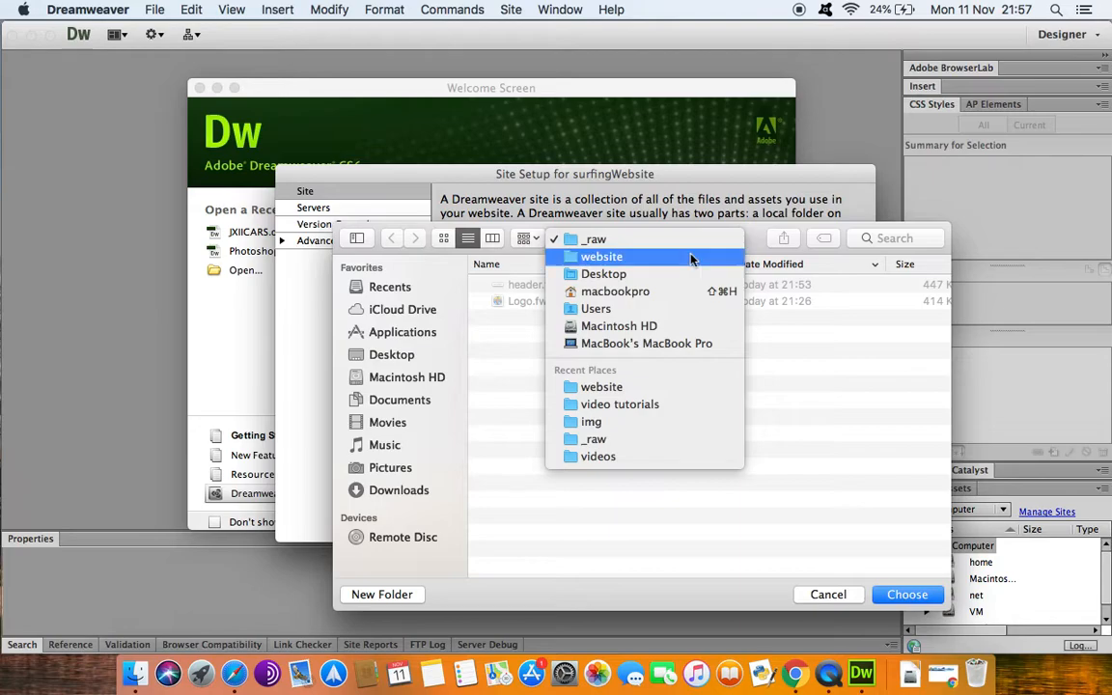
click(693, 257)
key(Return)
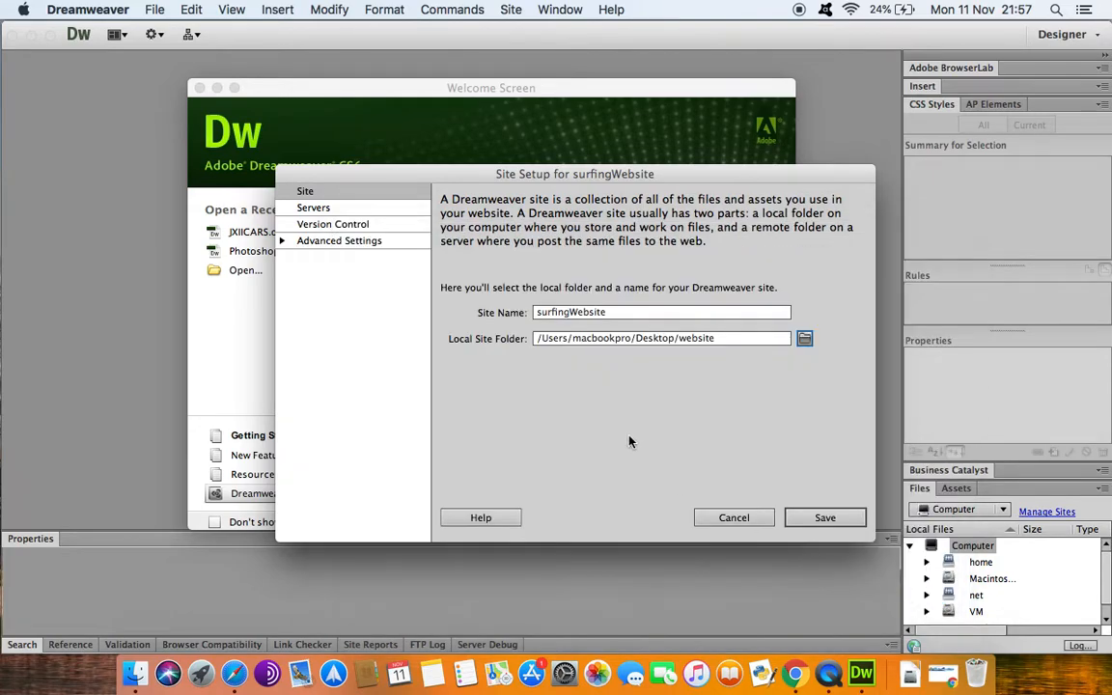
click(836, 518)
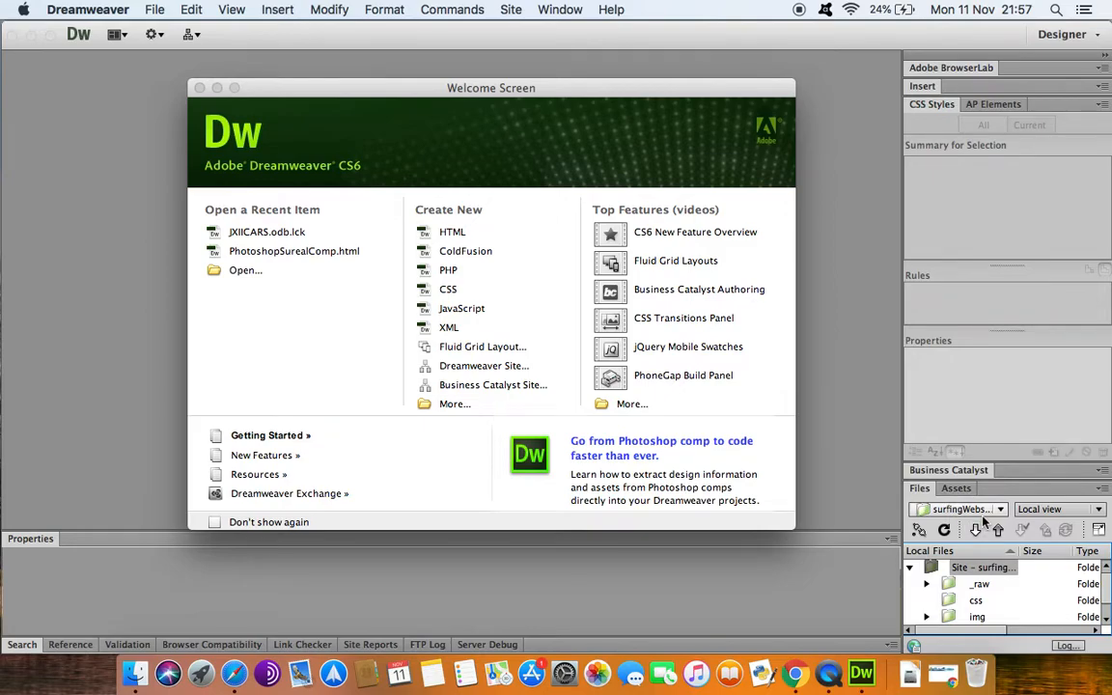
Compare the Classic and Designer workspace layouts and settle on Classic.
click(1099, 35)
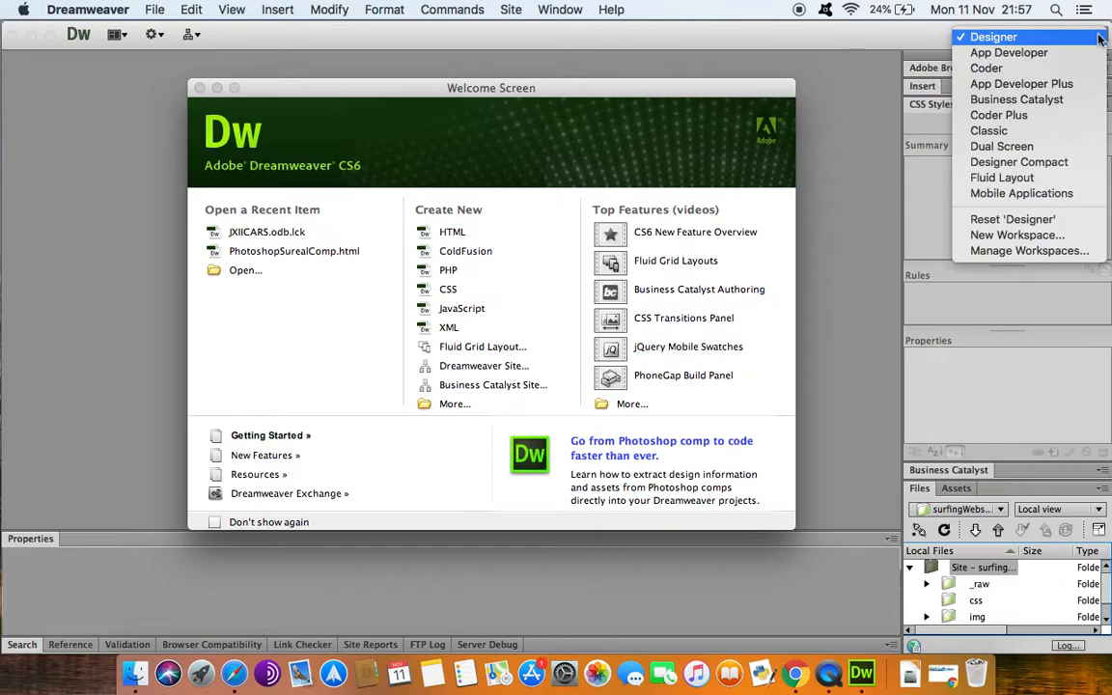
click(1006, 131)
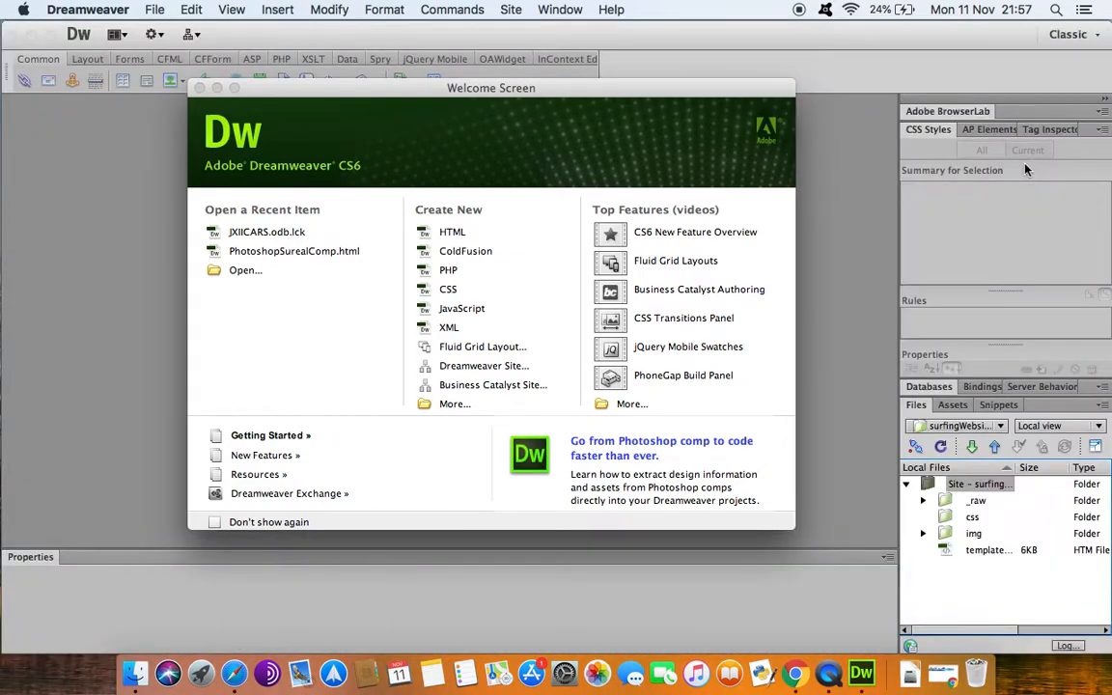
click(1101, 35)
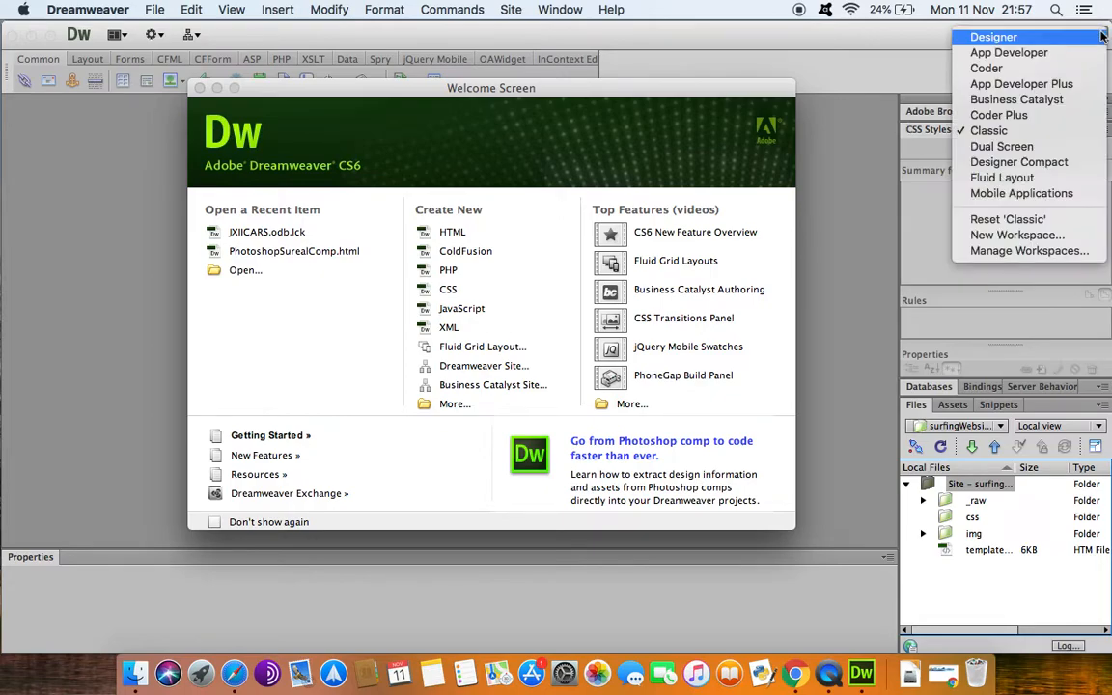
click(980, 37)
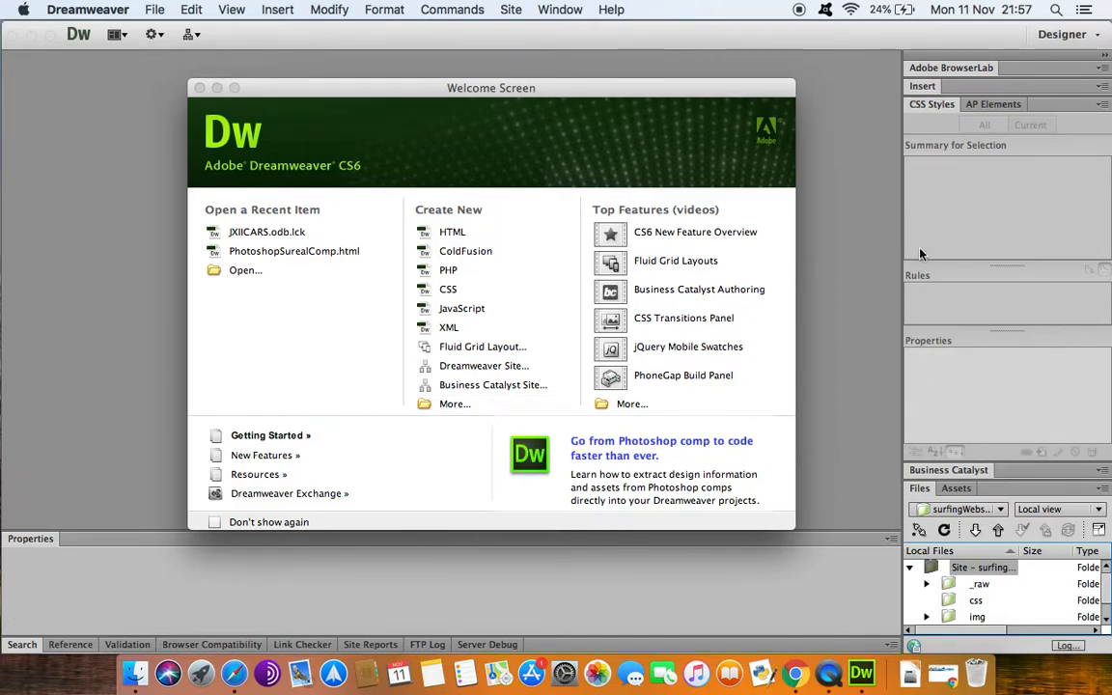
click(1062, 34)
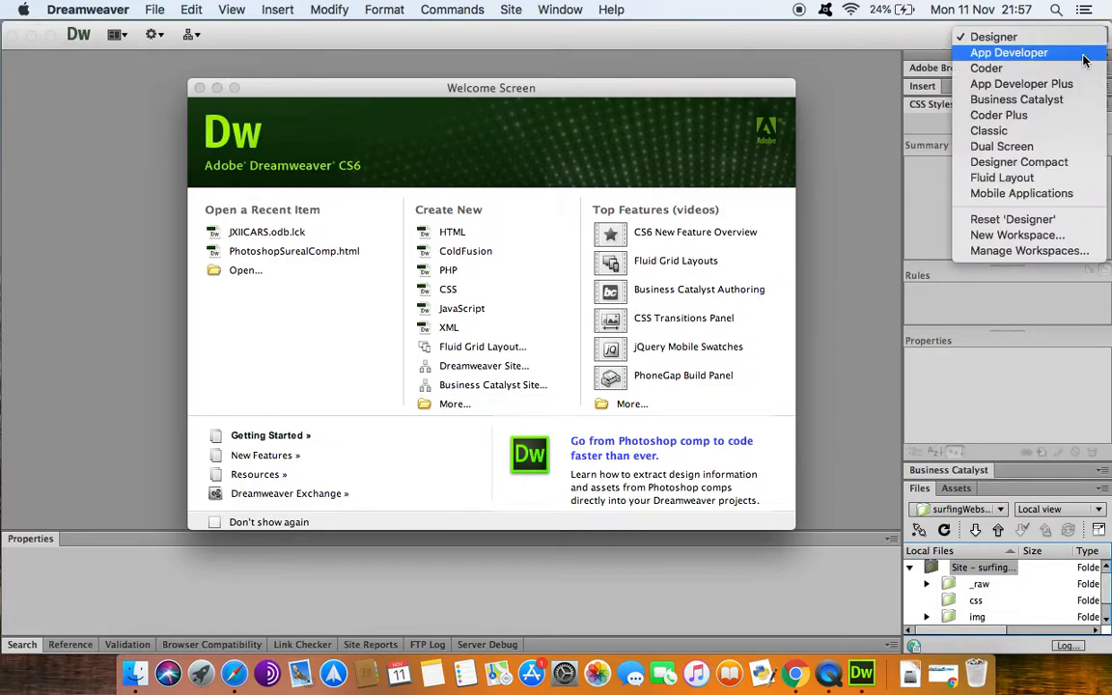
click(1024, 135)
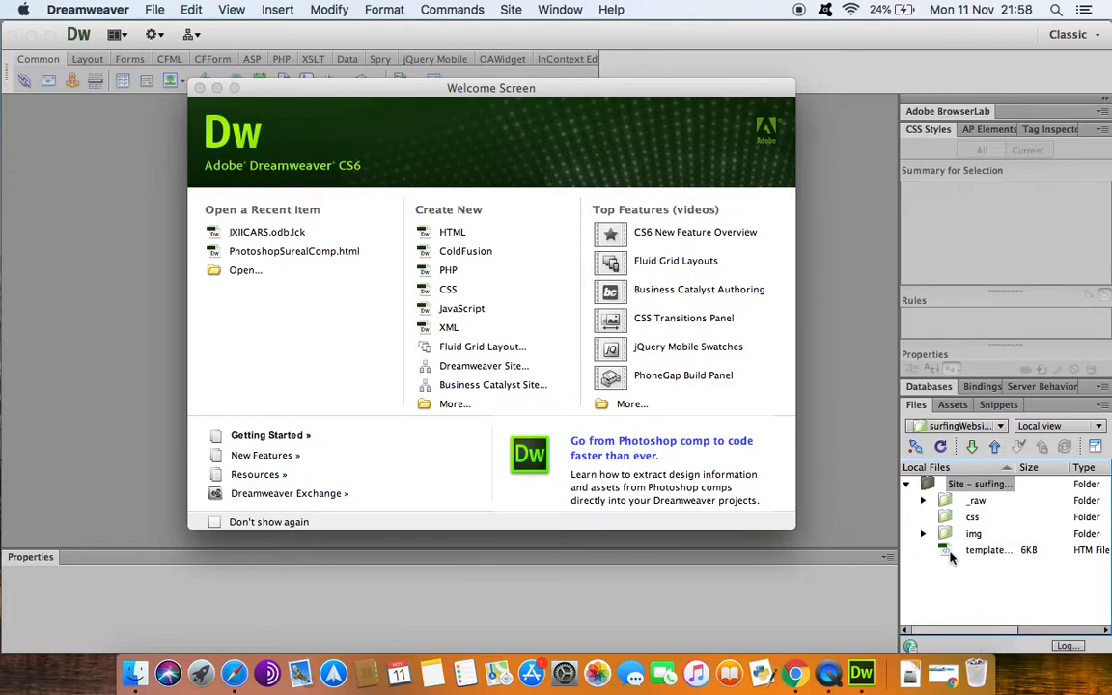
Look through the img, _raw and css folders of the surfingWebsite site, leaving the folders collapsed.
click(924, 535)
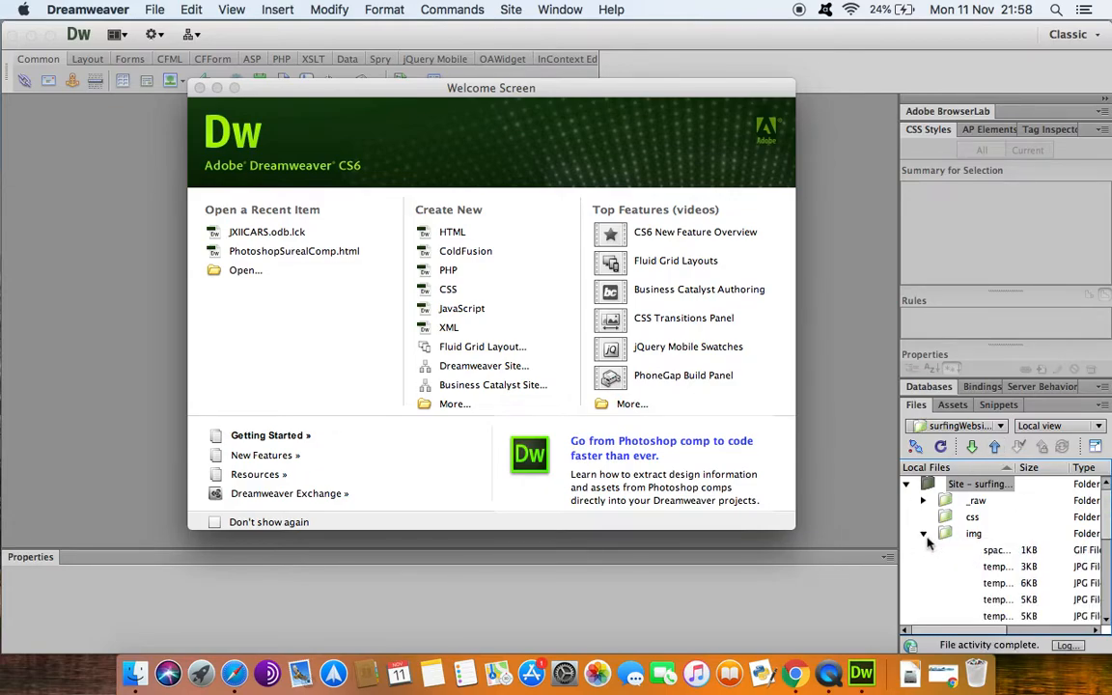
click(924, 534)
click(924, 534)
click(924, 534)
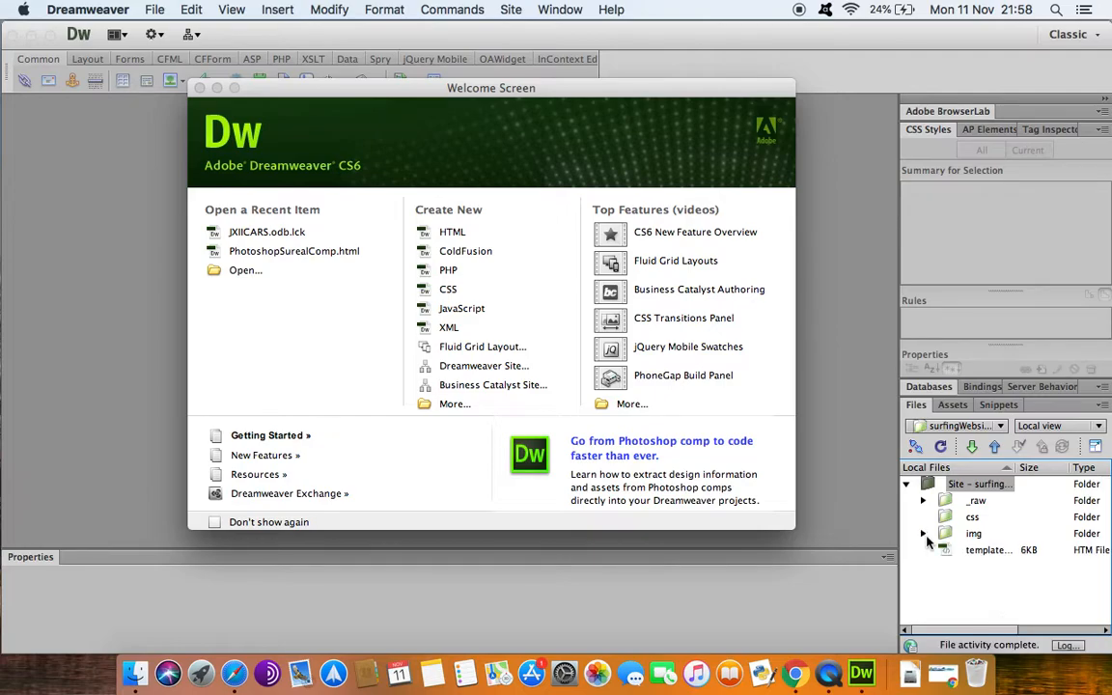
click(922, 500)
click(923, 500)
click(946, 519)
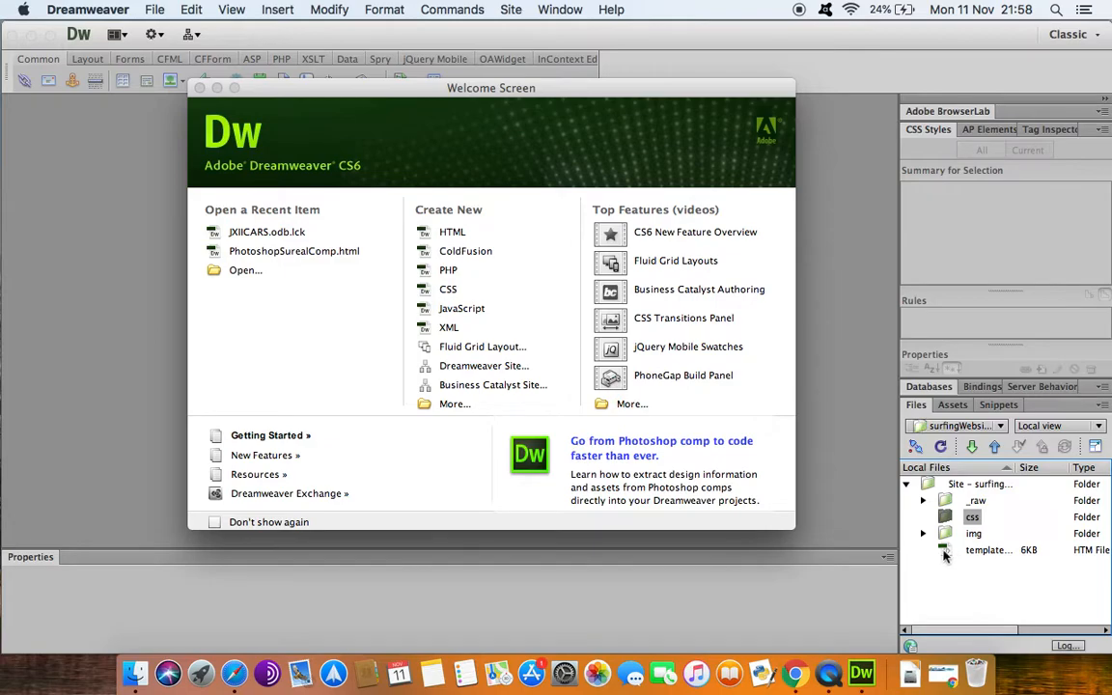
Open template.htm from the site files and look through its code from beginning to end and back.
click(945, 550)
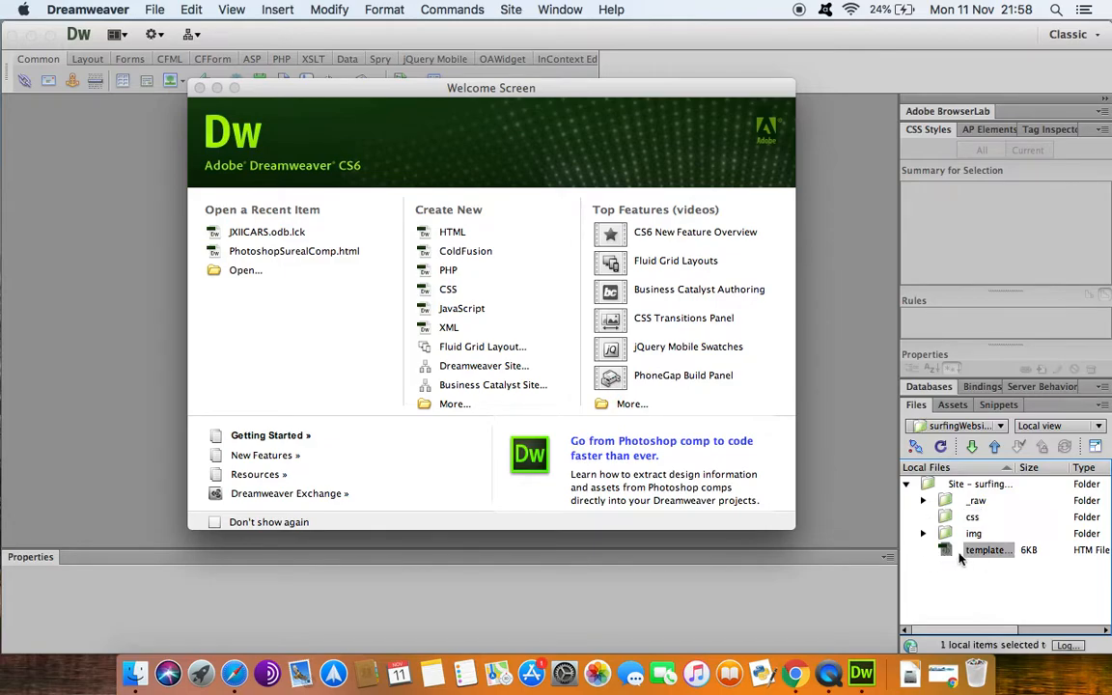
double_click(963, 554)
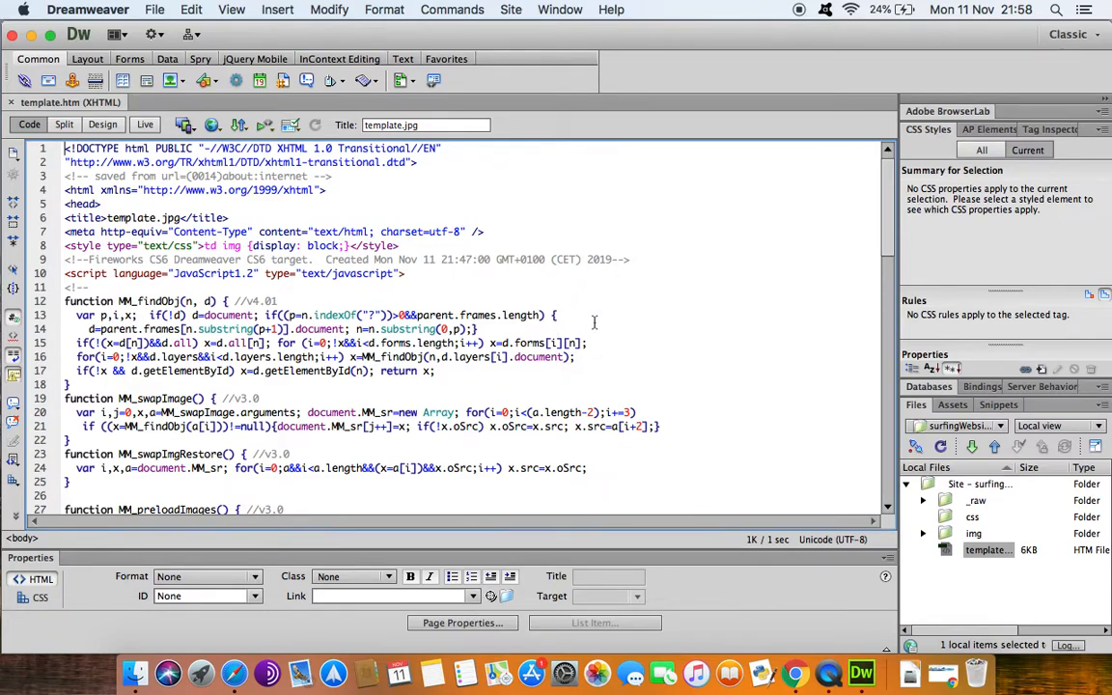
scroll(594, 322, down, 5)
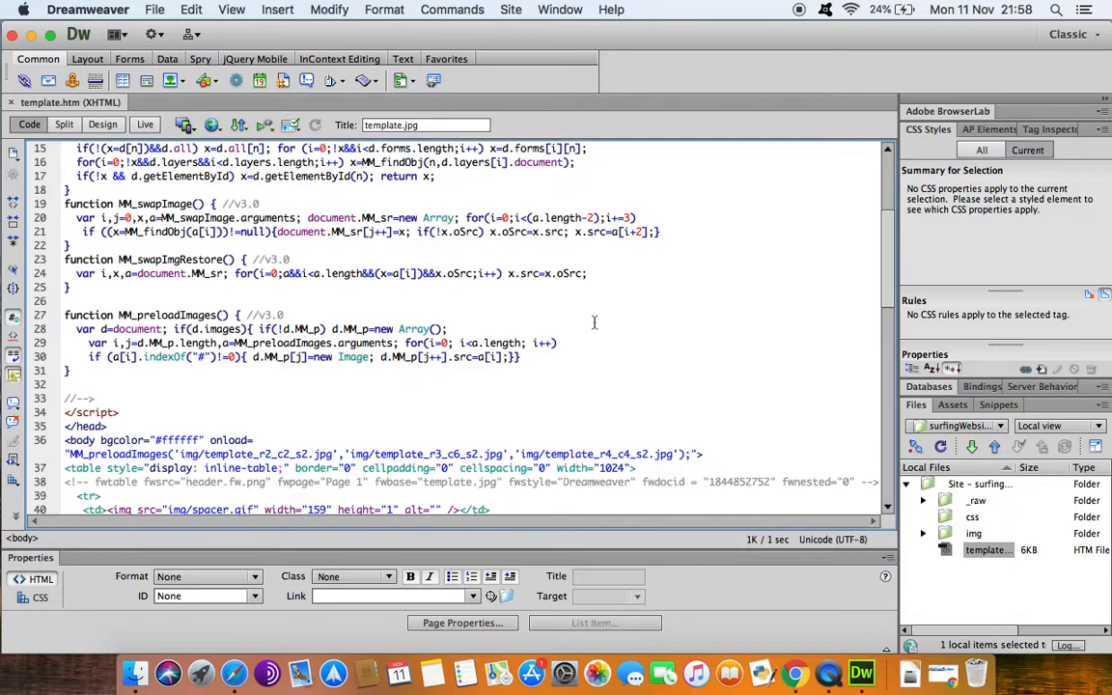
scroll(595, 322, down, 7)
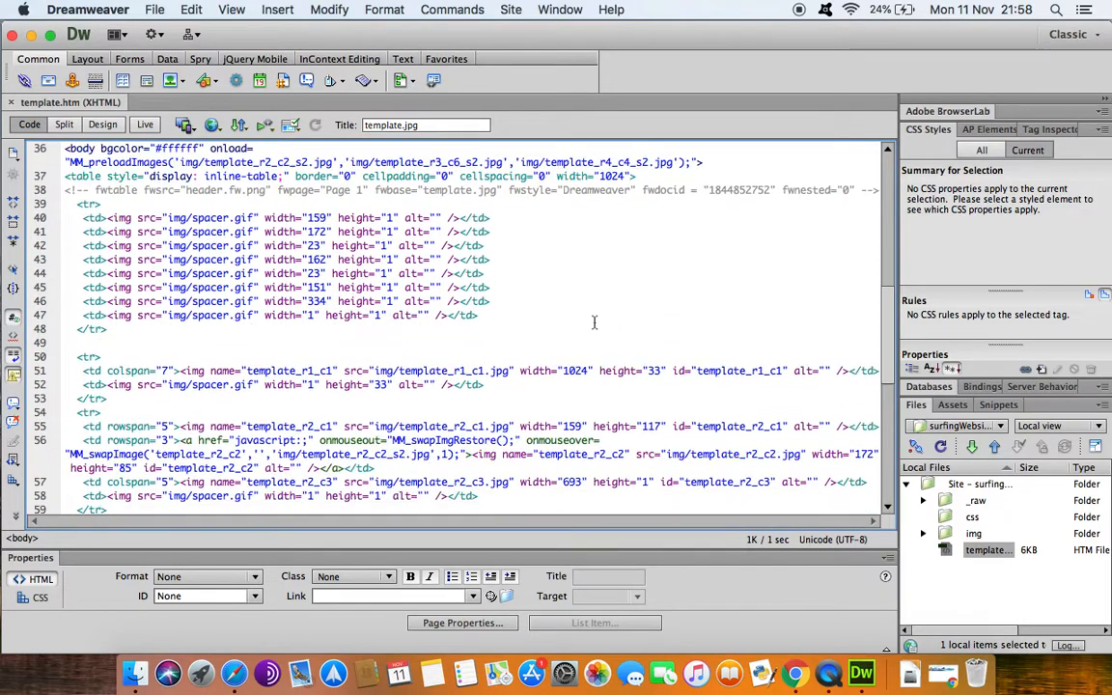
scroll(595, 322, down, 4)
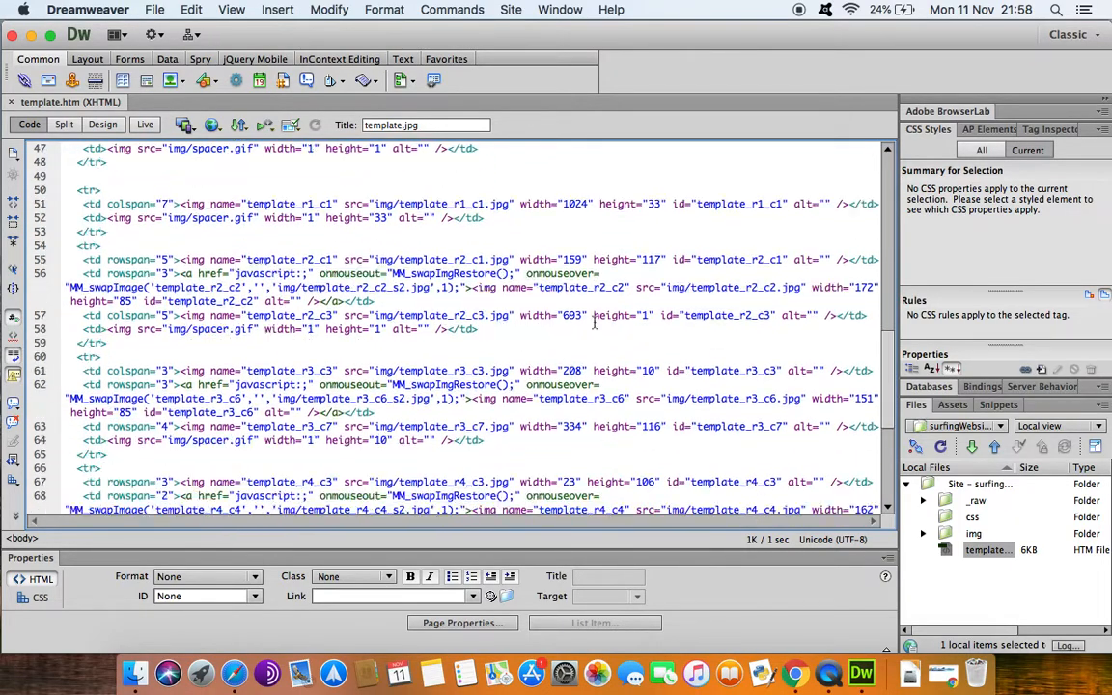
scroll(594, 322, down, 1)
scroll(595, 322, up, 12)
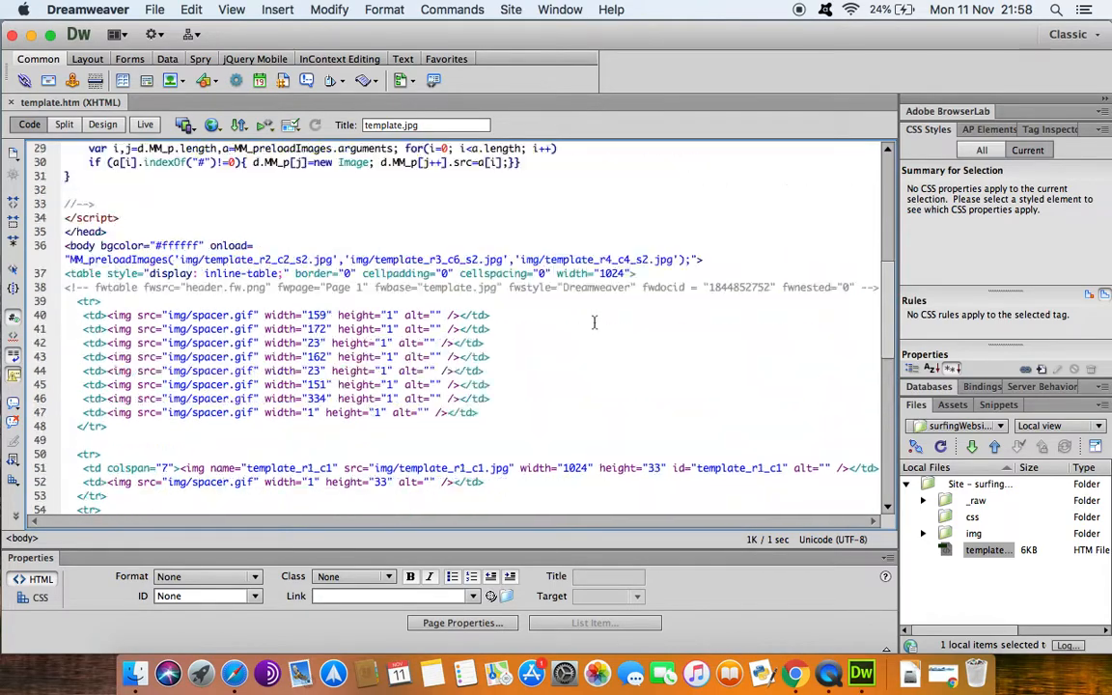
scroll(595, 322, up, 4)
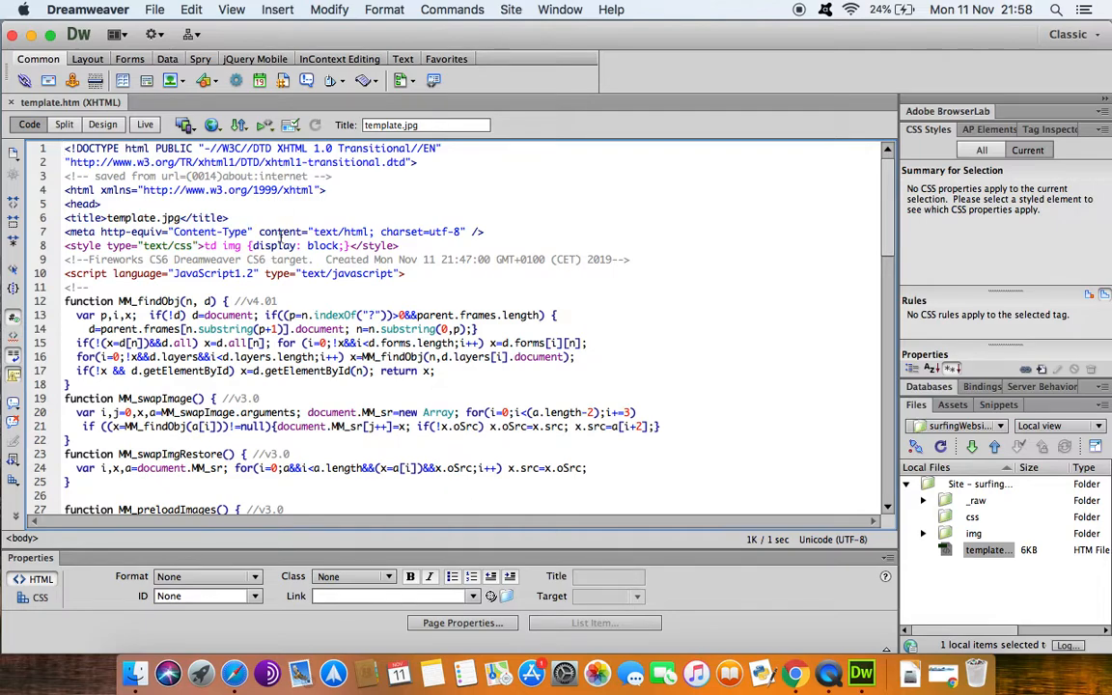
Examine the html, head, title and meta tags and the Fireworks comment in the opening lines of template.htm.
double_click(77, 190)
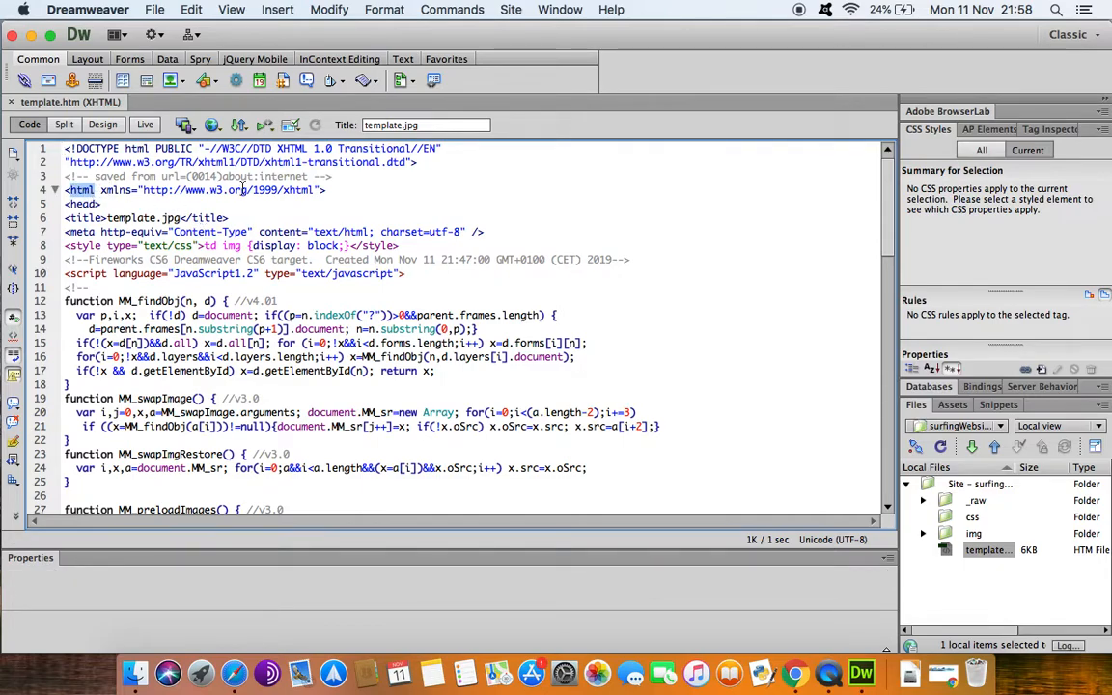
double_click(82, 203)
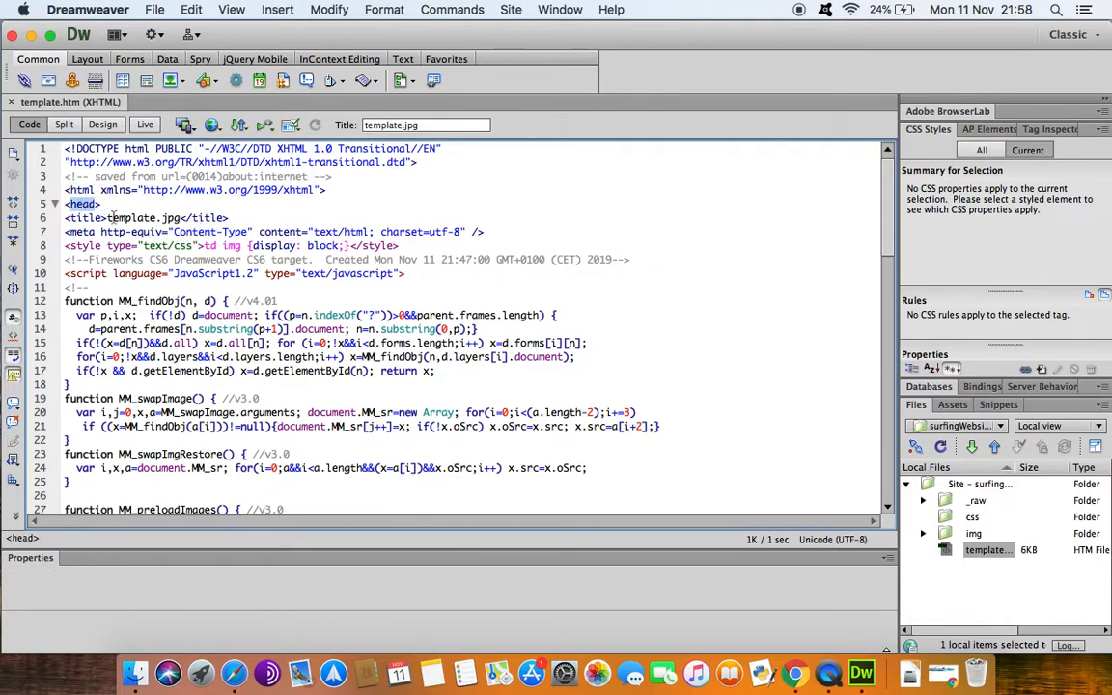
double_click(85, 218)
double_click(210, 217)
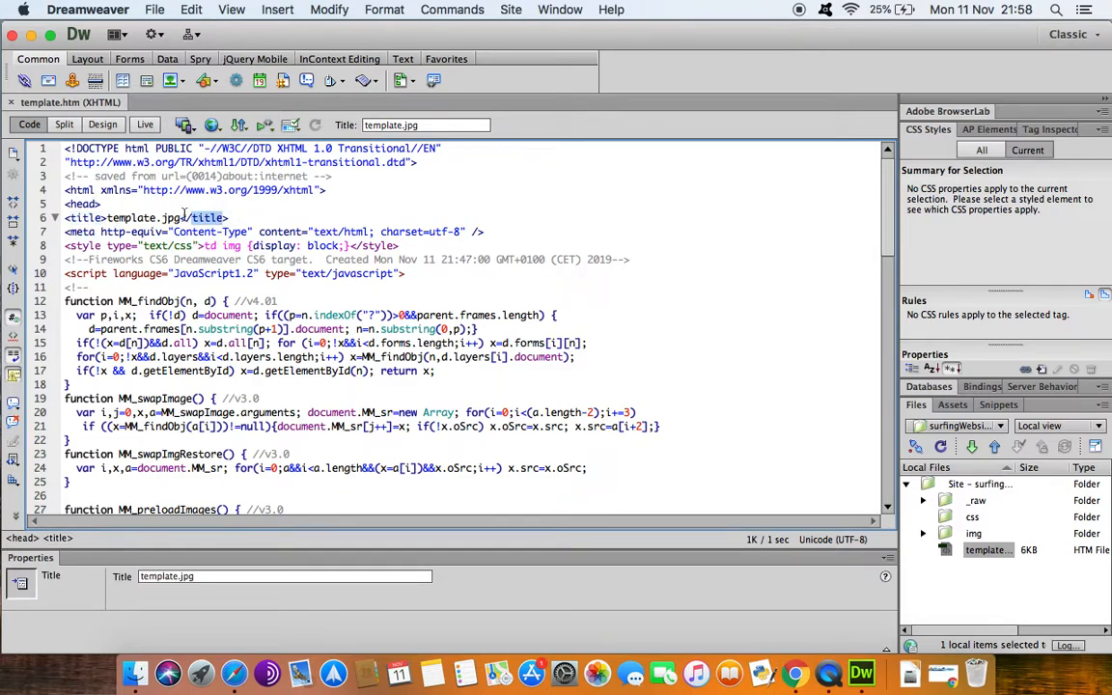
click(214, 201)
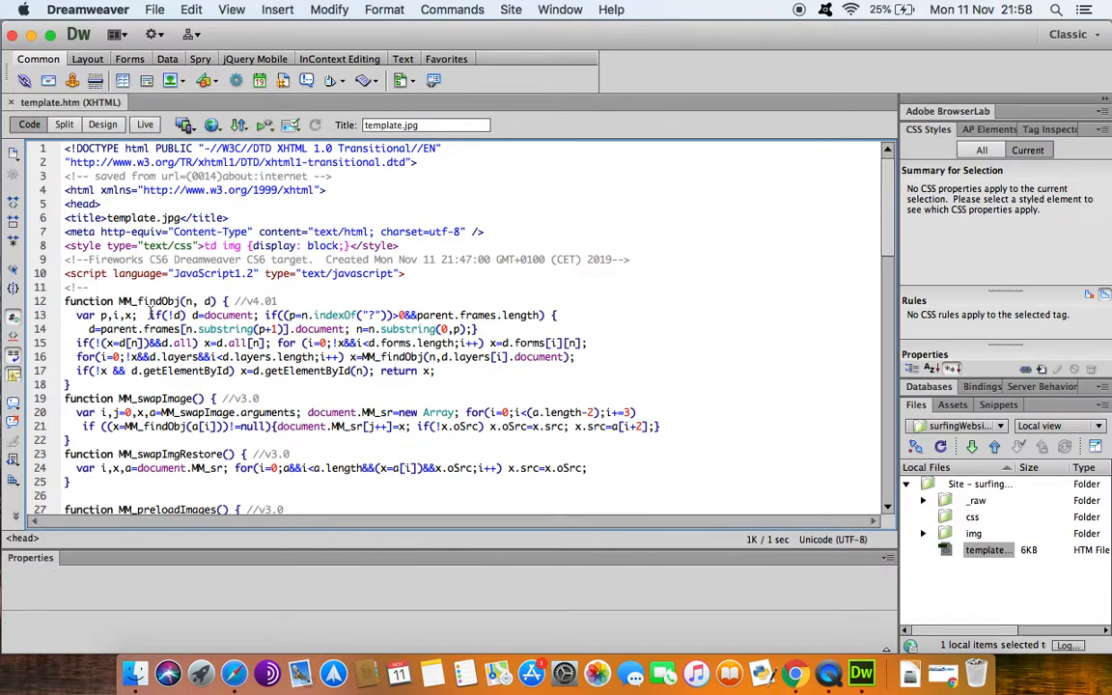
double_click(71, 232)
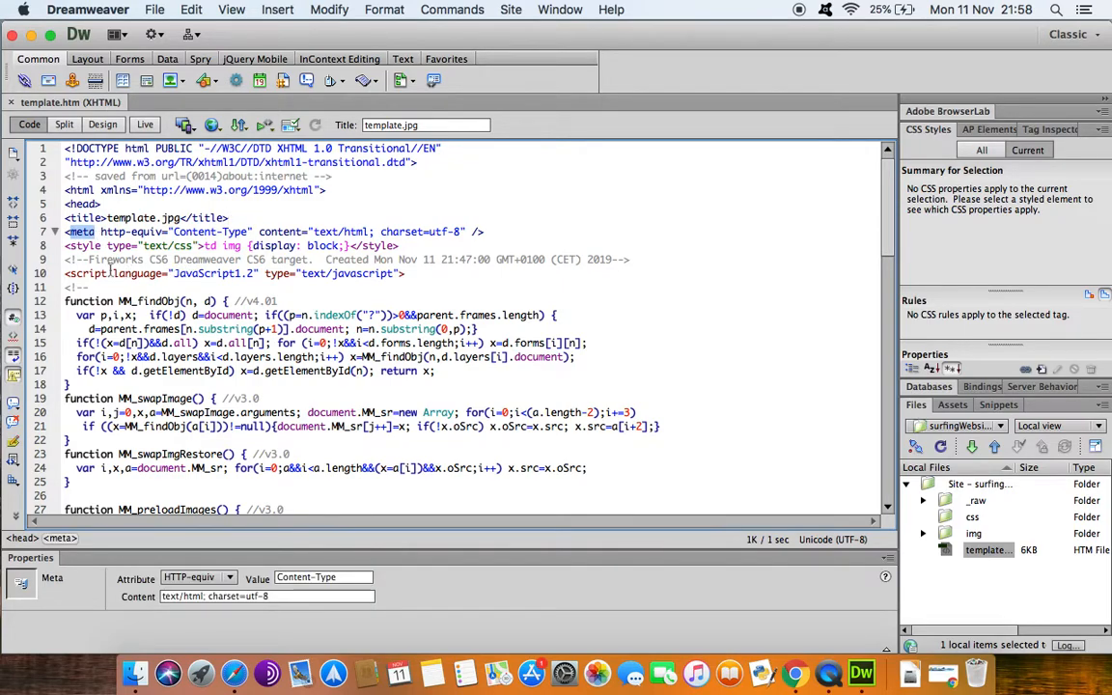
drag(85, 258, 629, 259)
click(204, 261)
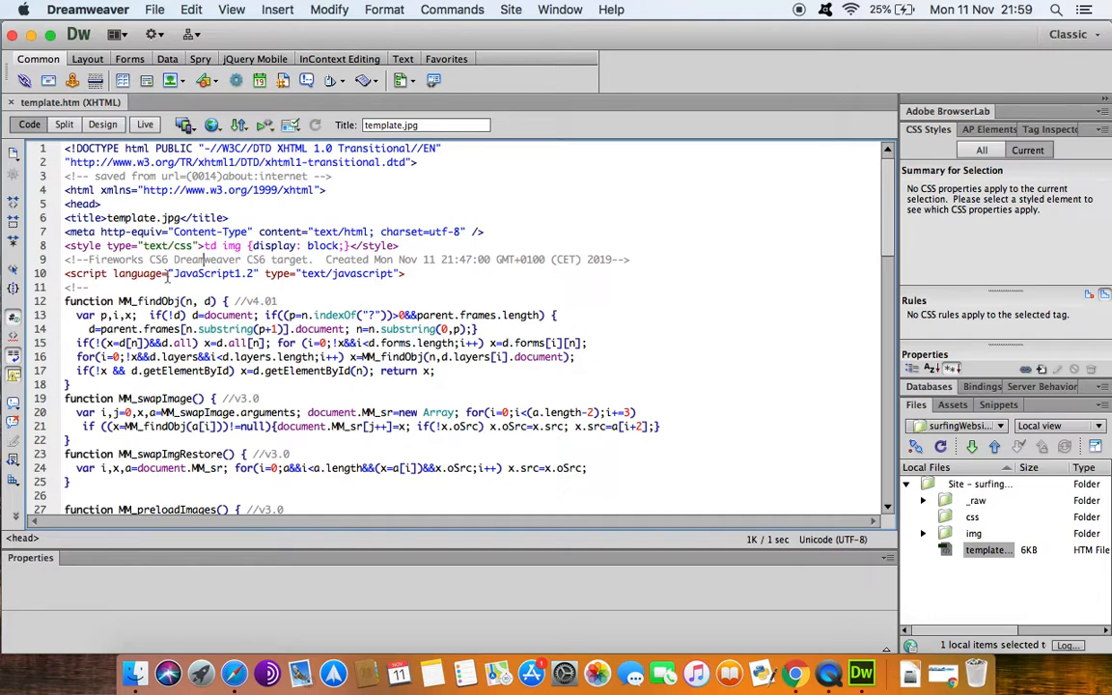
Examine the JavaScript functions from MM_findObj to MM_preloadImages in the template code.
scroll(283, 440, down, 3)
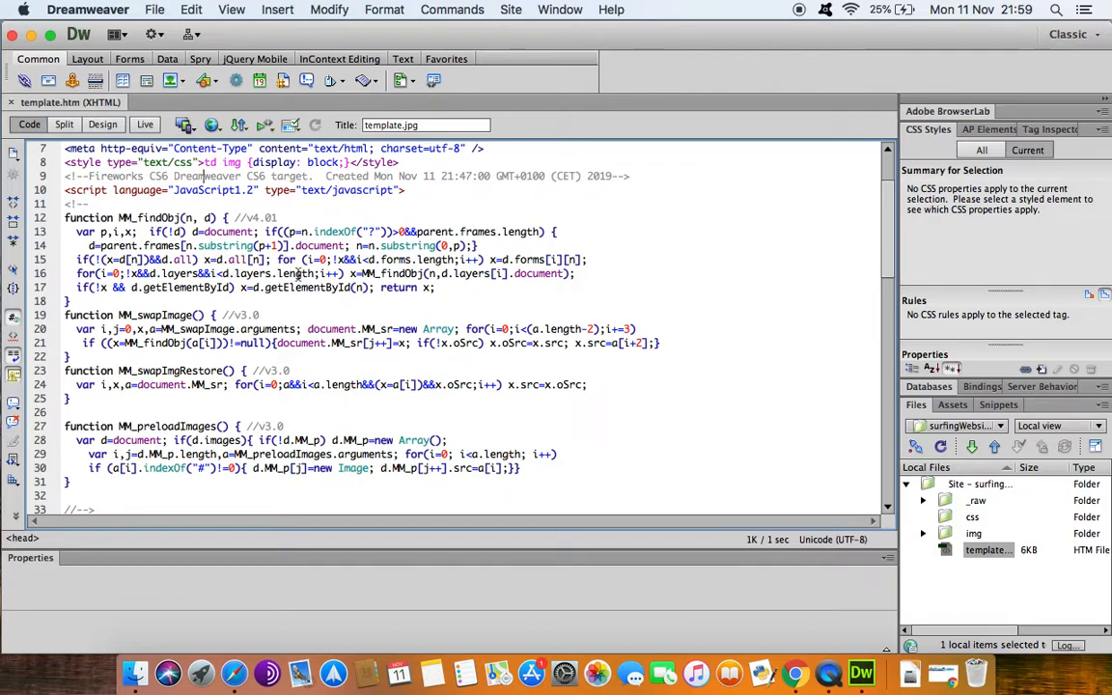
click(85, 230)
drag(88, 227, 318, 505)
click(442, 422)
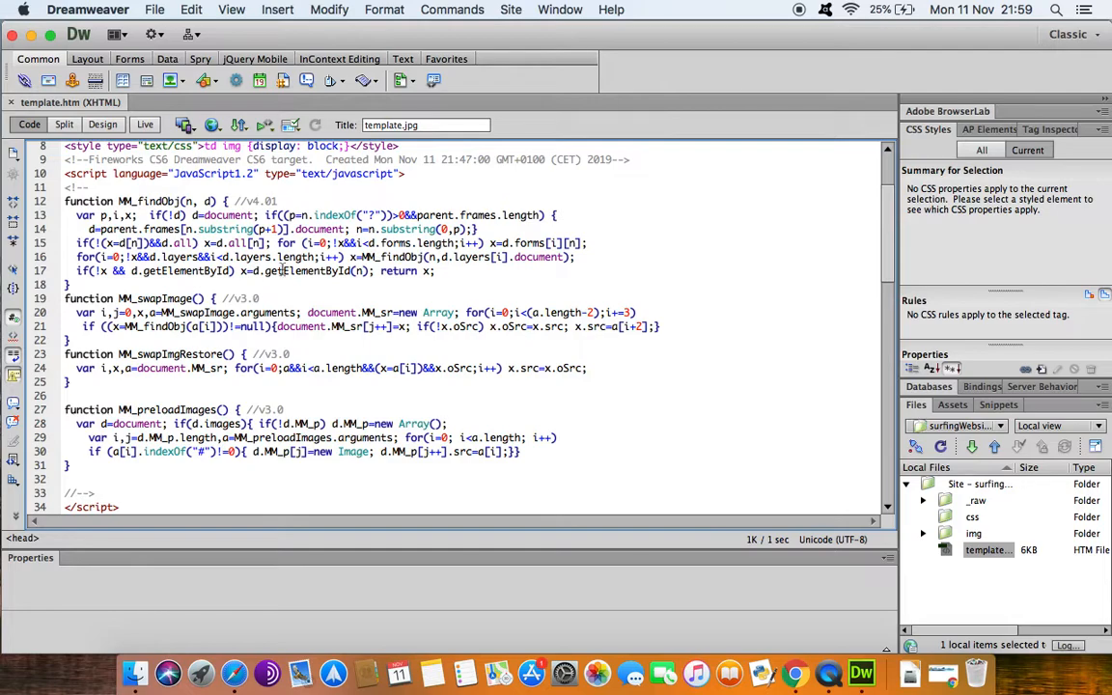
scroll(305, 243, up, 1)
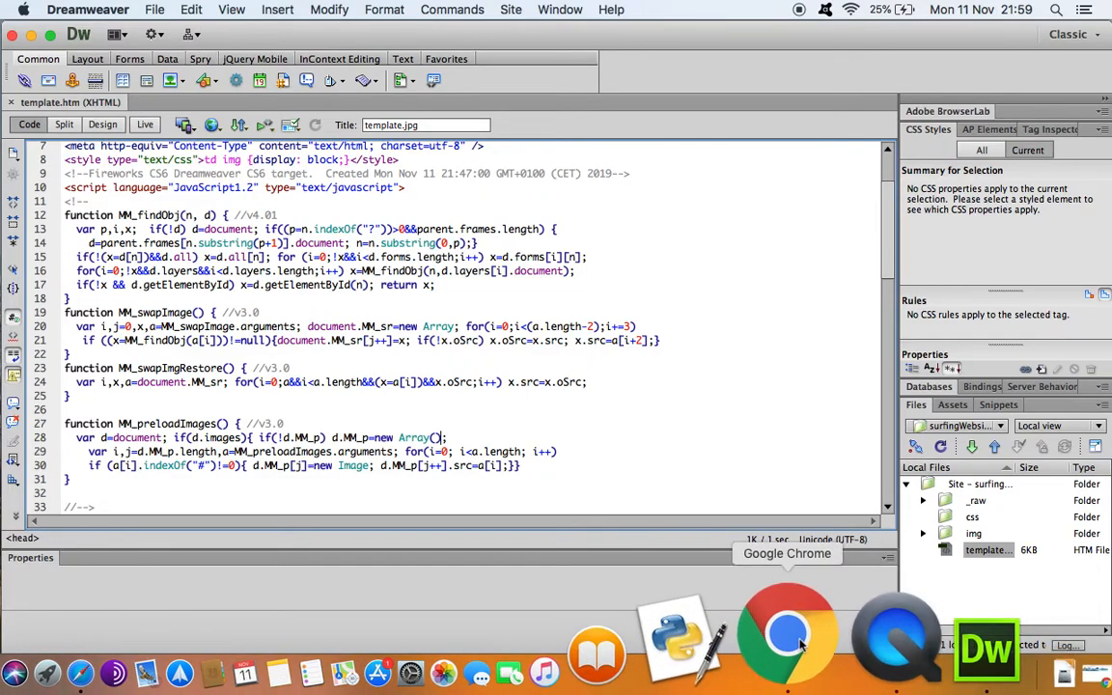
Check the header's rollover buttons in Google Chrome, minimise it, and examine the script language attribute and variable declaration in Dreamweaver's code.
click(790, 642)
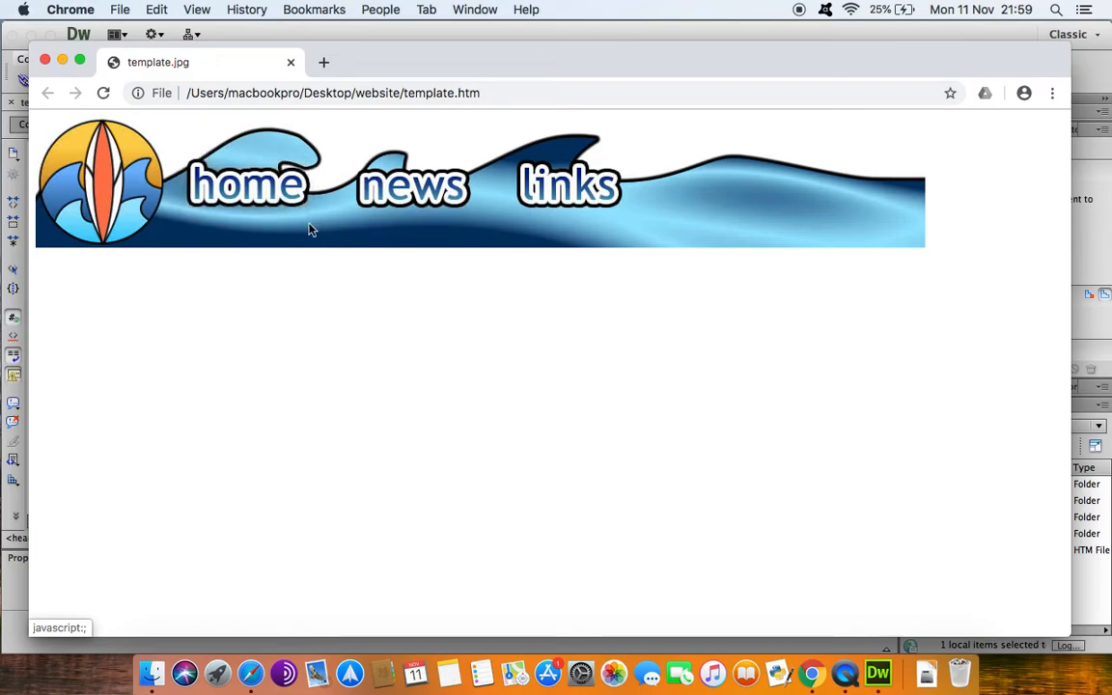
click(62, 60)
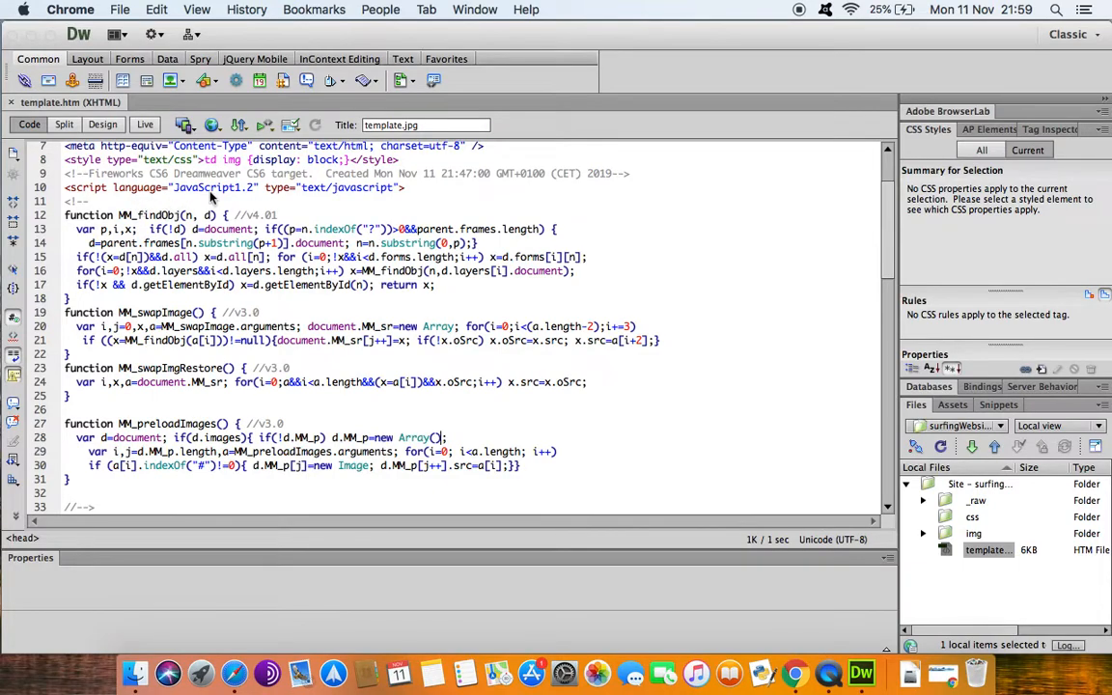
double_click(211, 189)
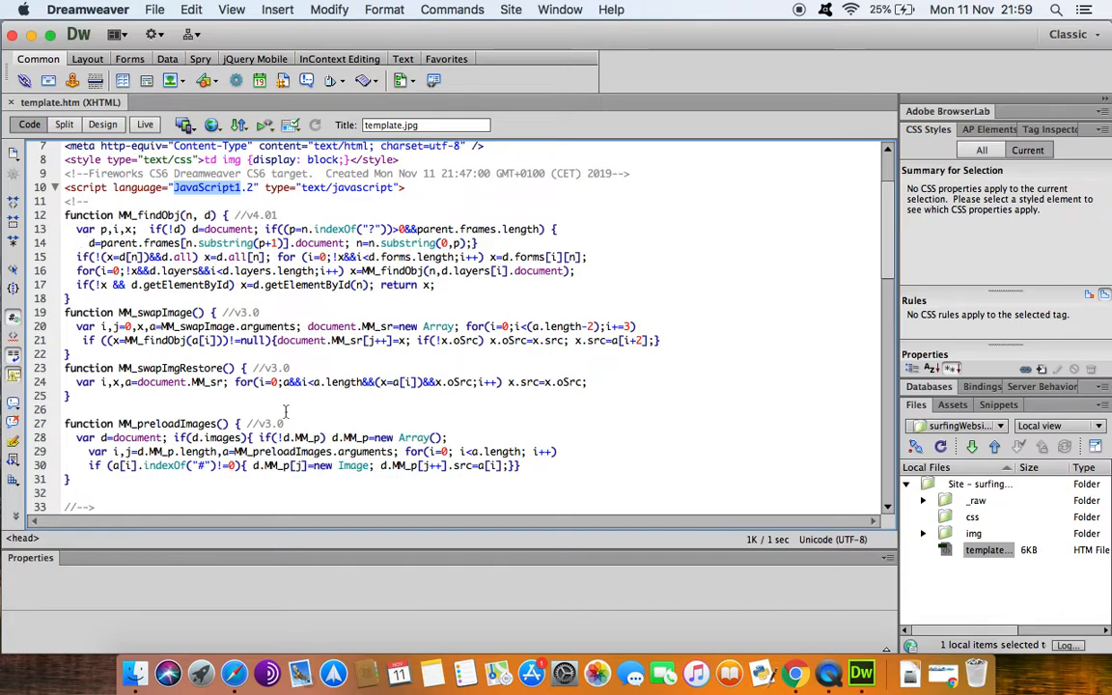
drag(78, 230, 124, 229)
click(103, 230)
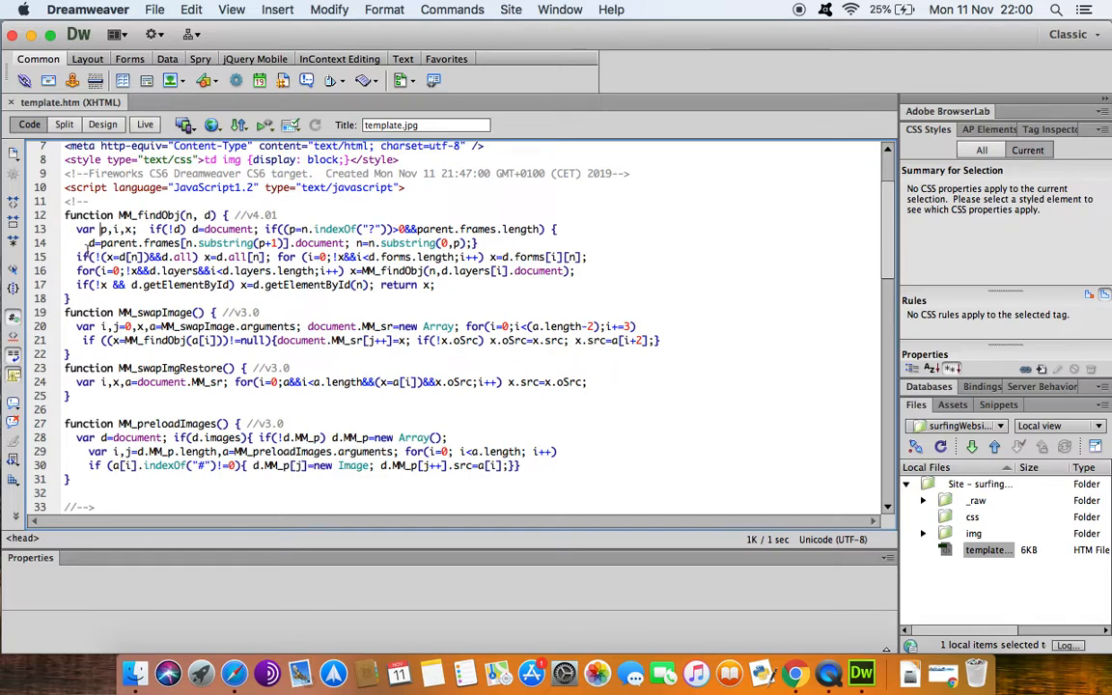
Examine the variable and condition lines of MM_findObj and the names of the four JavaScript functions in the template code.
drag(150, 229, 166, 229)
drag(79, 257, 218, 270)
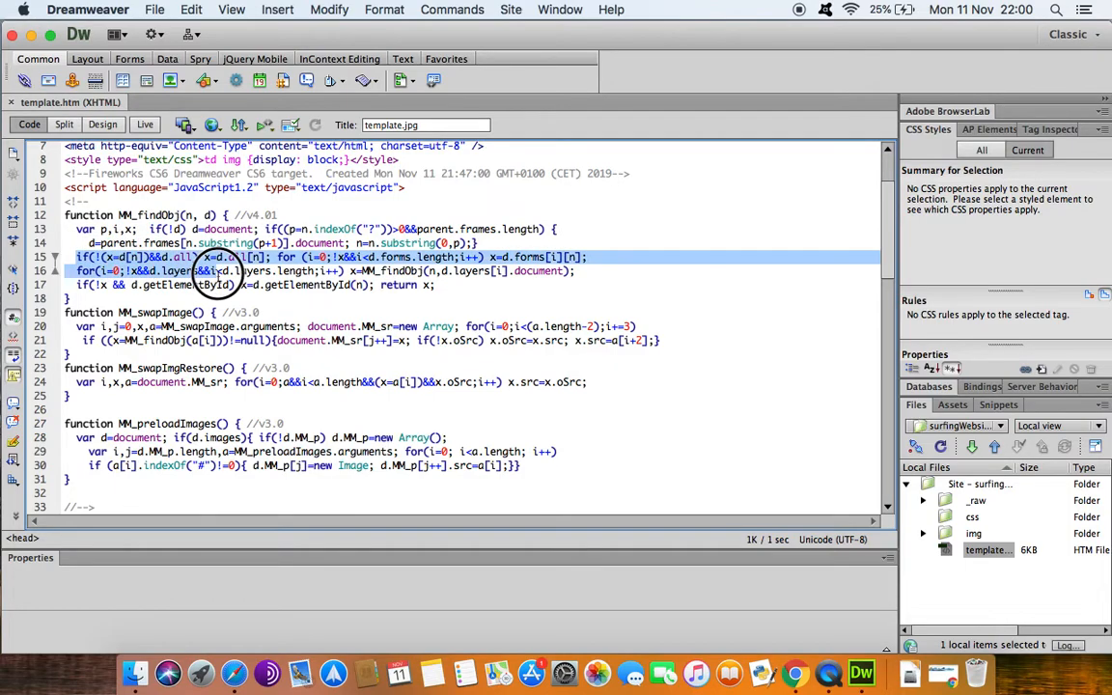
click(370, 284)
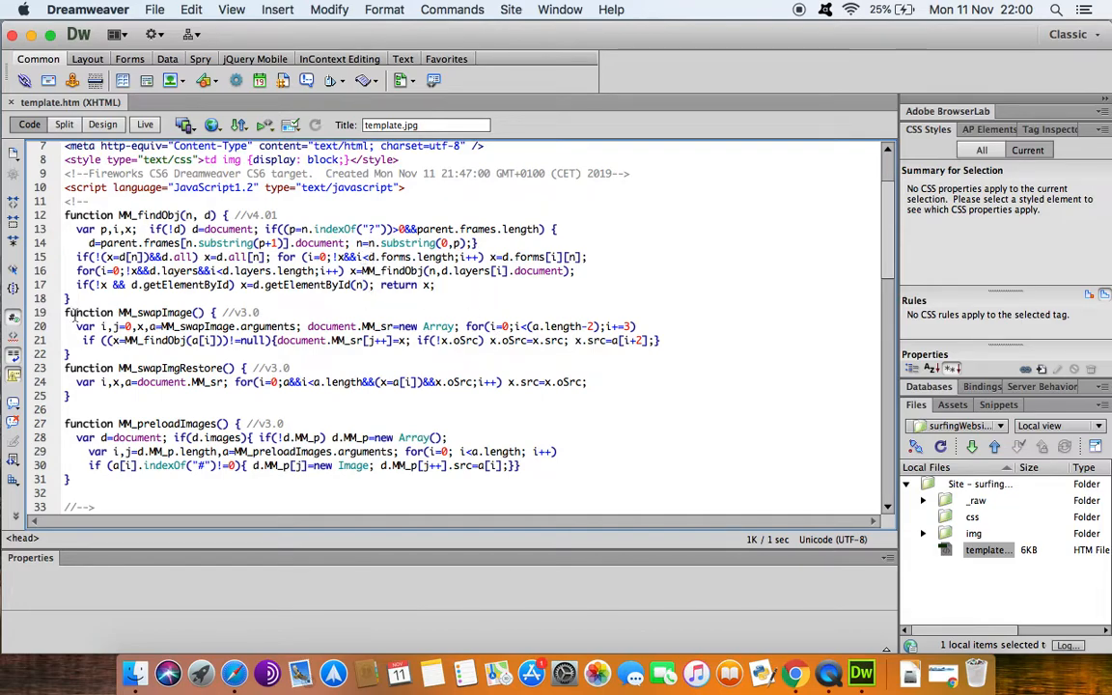
double_click(88, 312)
double_click(171, 216)
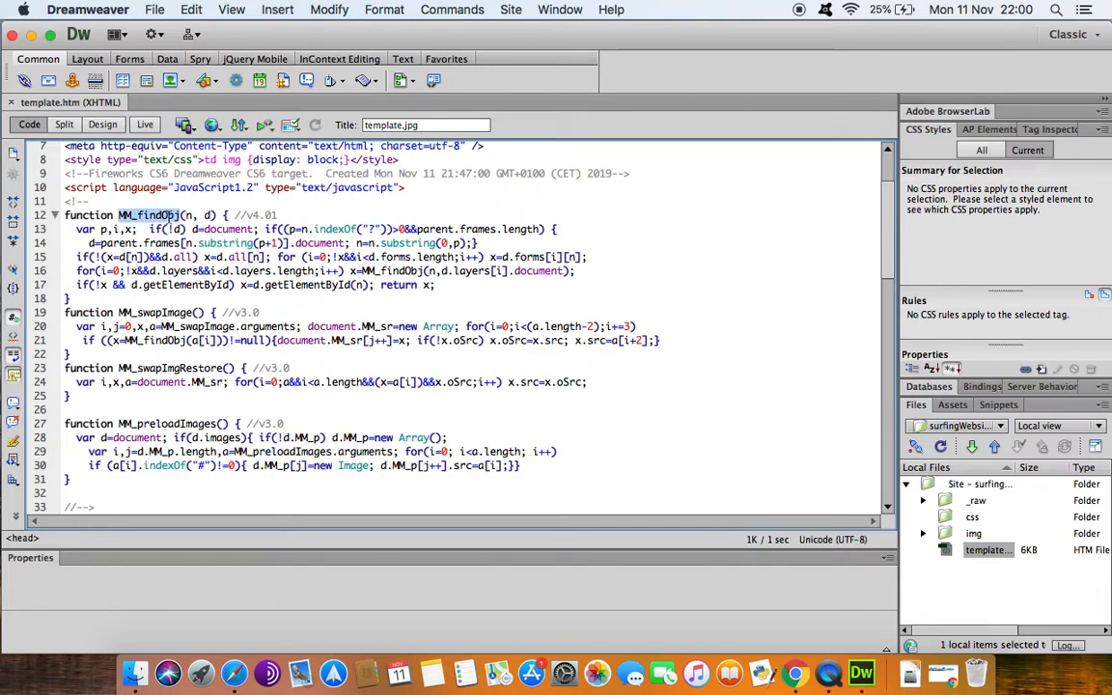
double_click(169, 313)
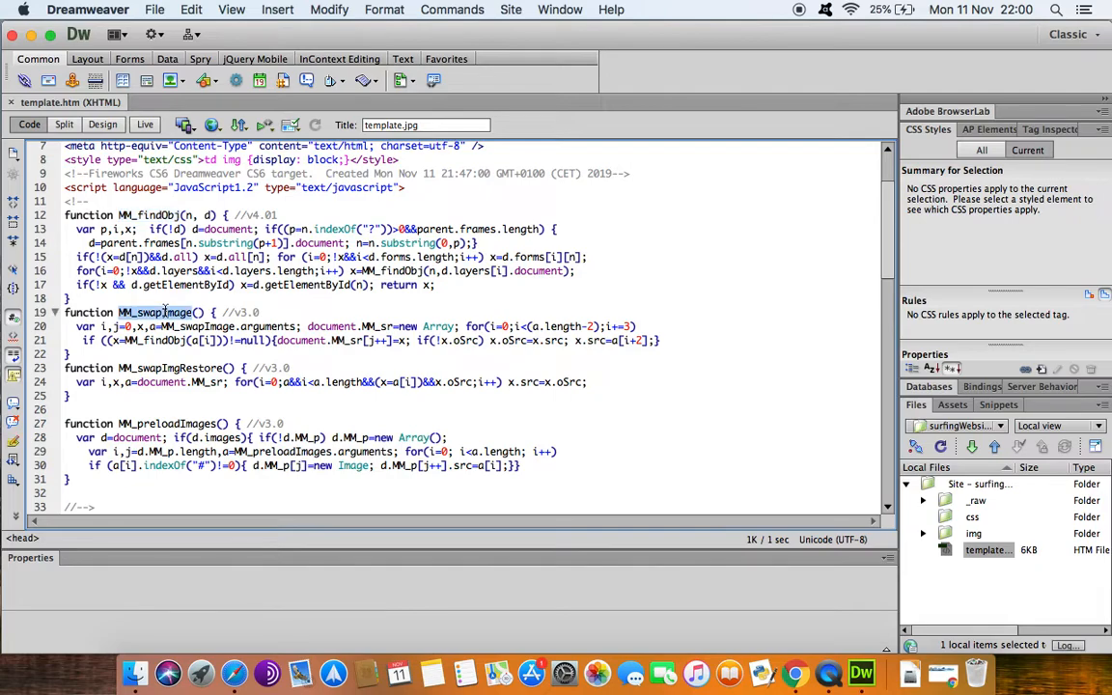
double_click(174, 368)
click(175, 424)
double_click(175, 424)
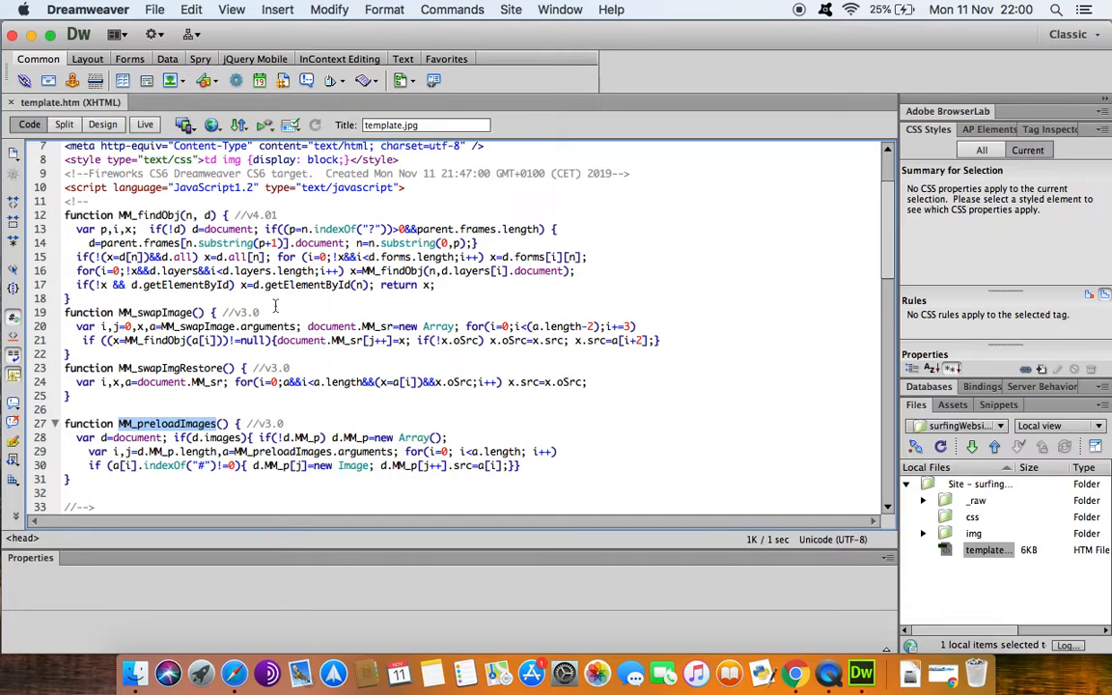
click(582, 381)
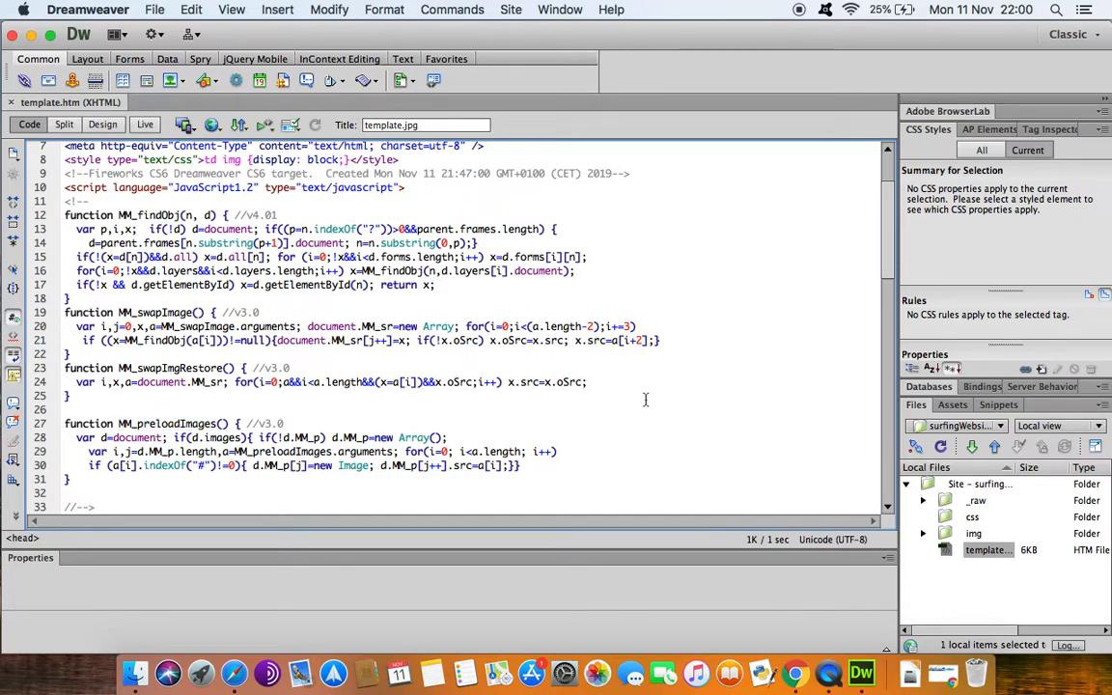
Examine the closing script and head tags and the body tag's bgcolor value in the template code.
scroll(645, 400, down, 3)
scroll(645, 400, down, 8)
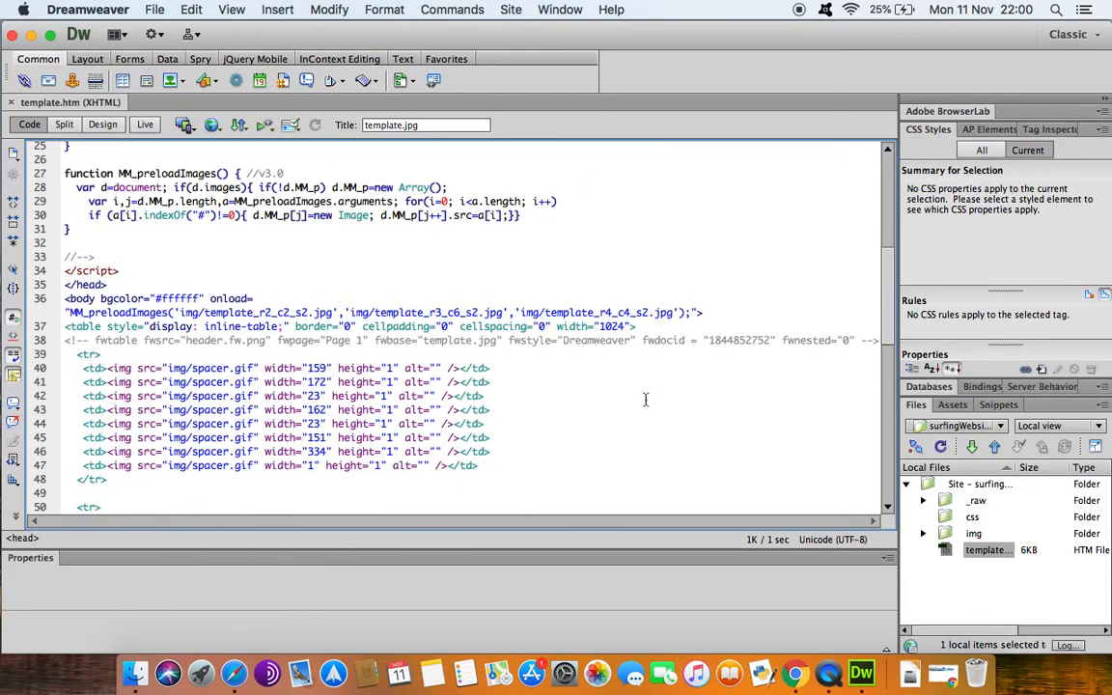
scroll(646, 399, down, 1)
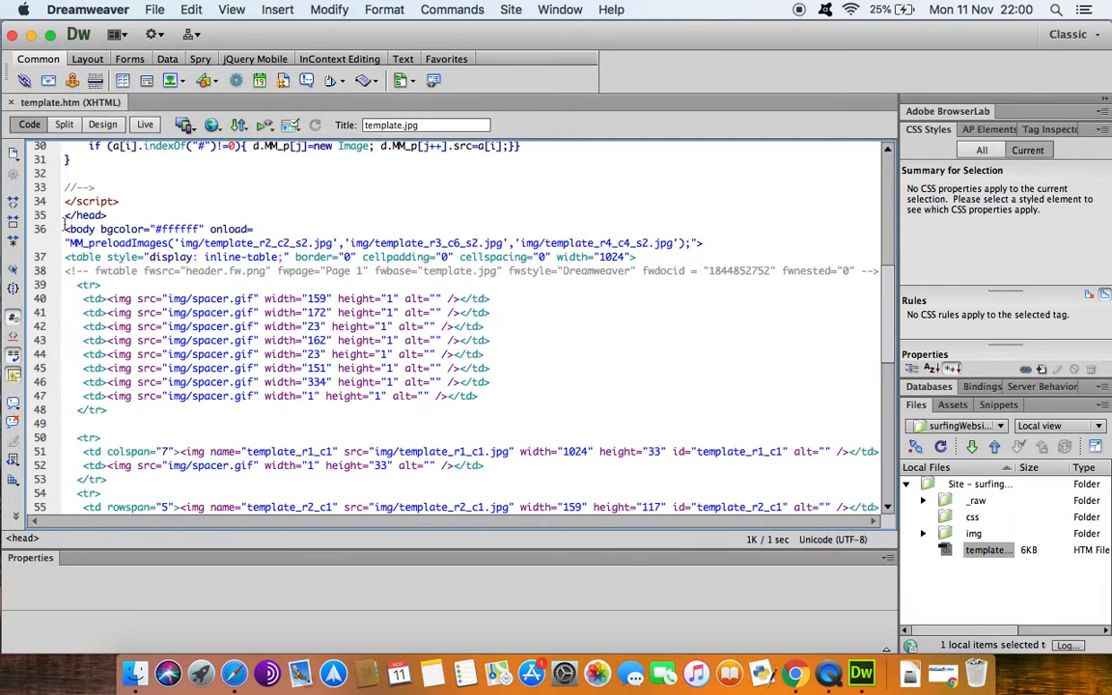
drag(106, 214, 44, 200)
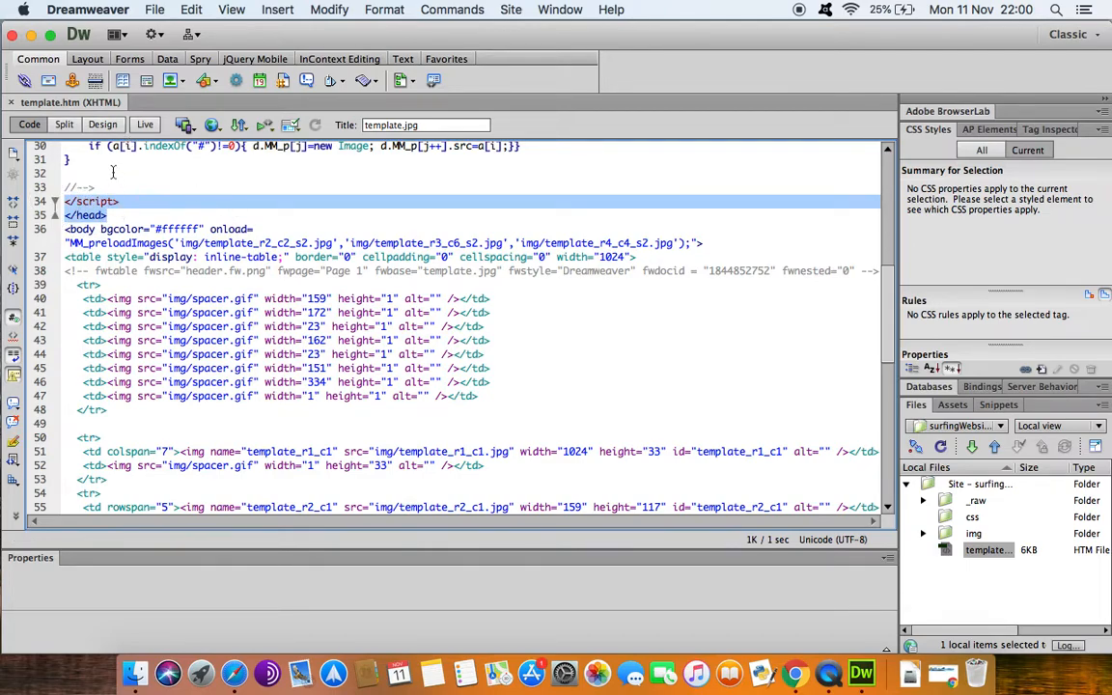
click(89, 229)
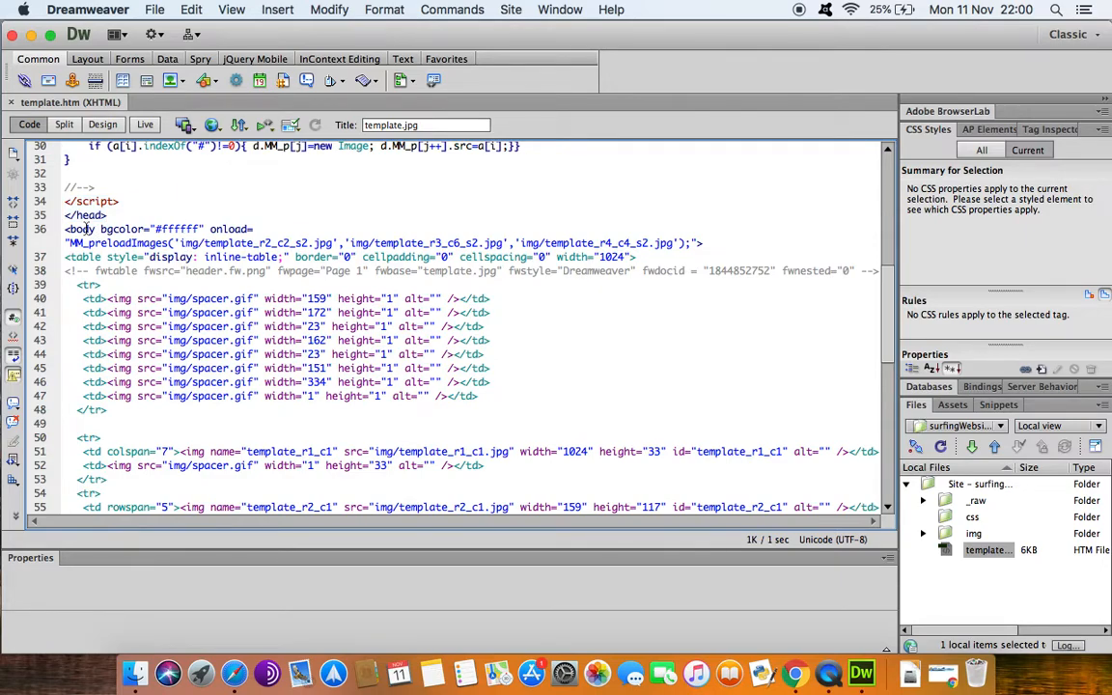
drag(65, 231, 224, 221)
double_click(178, 229)
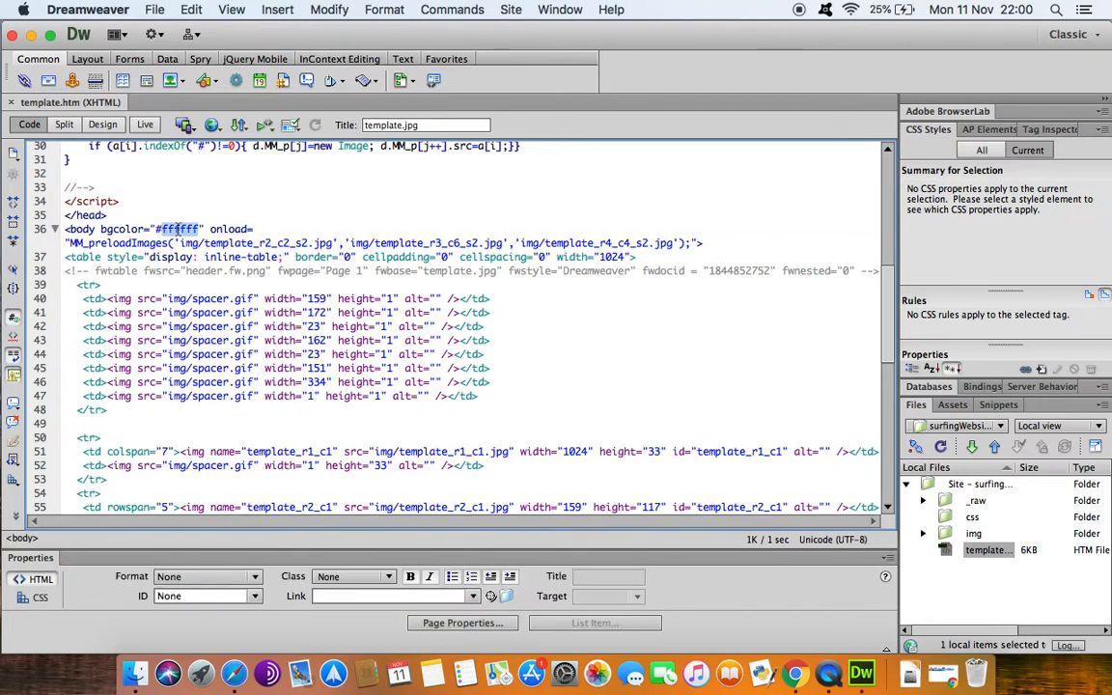
click(166, 229)
drag(197, 230, 167, 229)
click(571, 375)
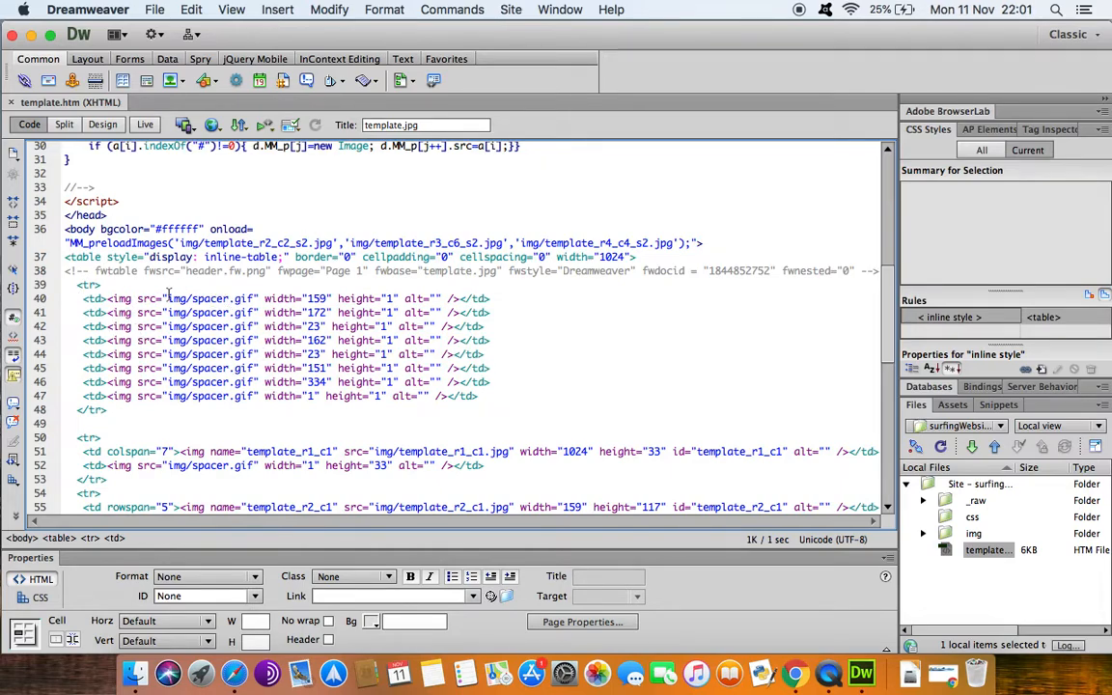
Examine the table rows and the onmouseout and onmouseover handlers of the rollover links, then return to the start of the code.
scroll(271, 355, down, 3)
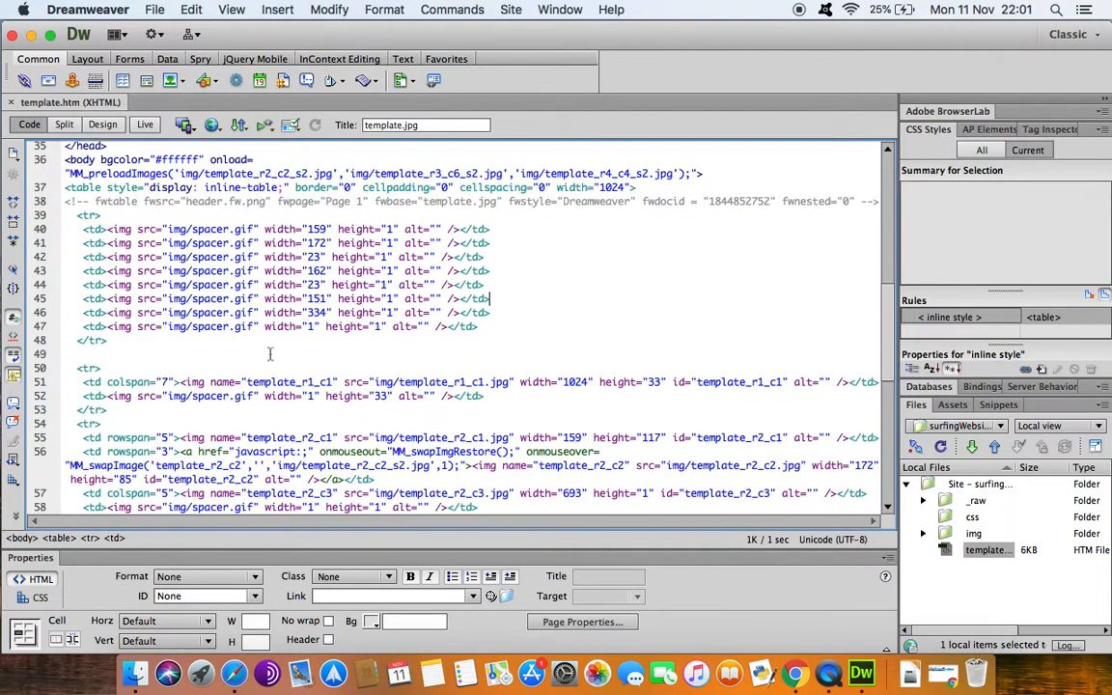
scroll(270, 354, down, 7)
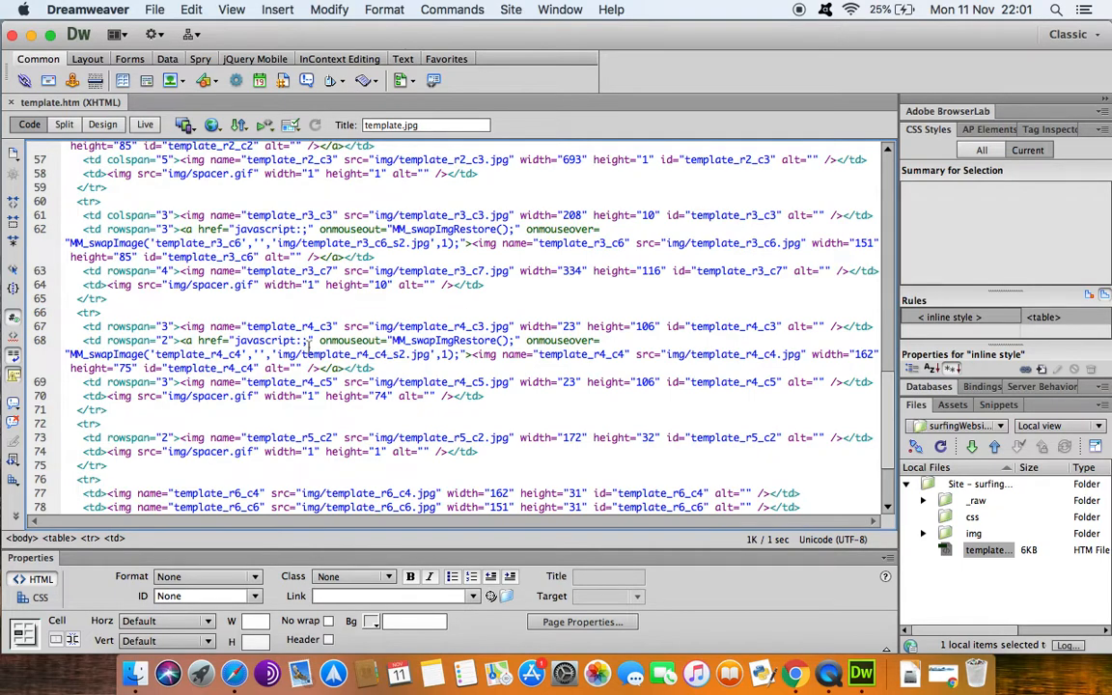
click(355, 232)
double_click(557, 229)
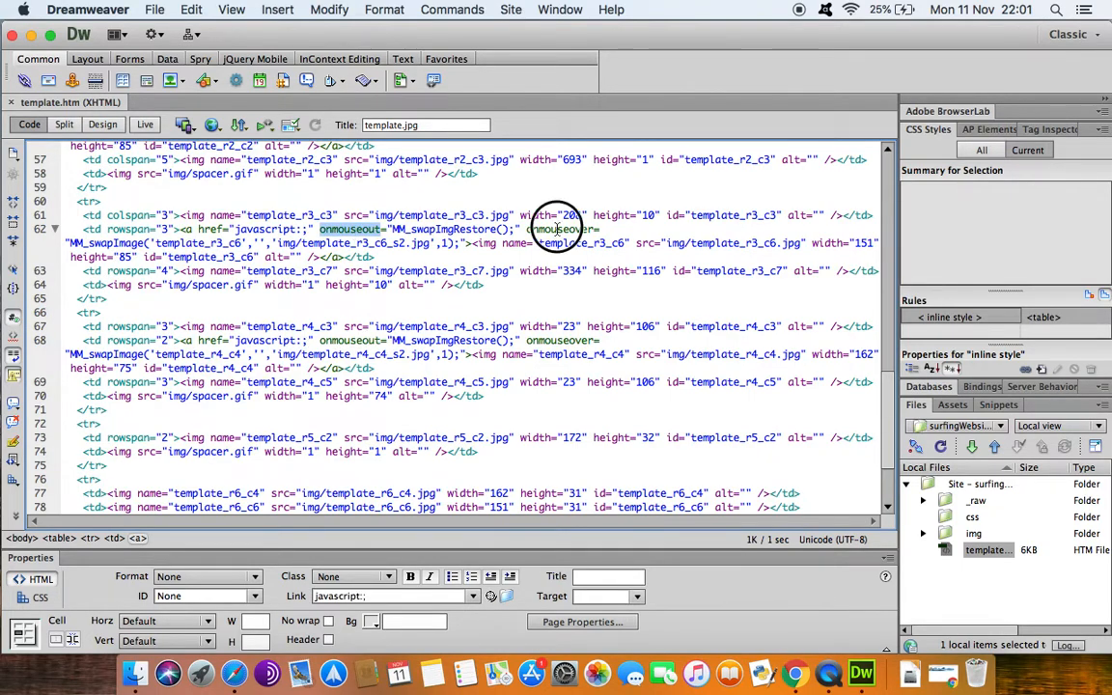
double_click(358, 232)
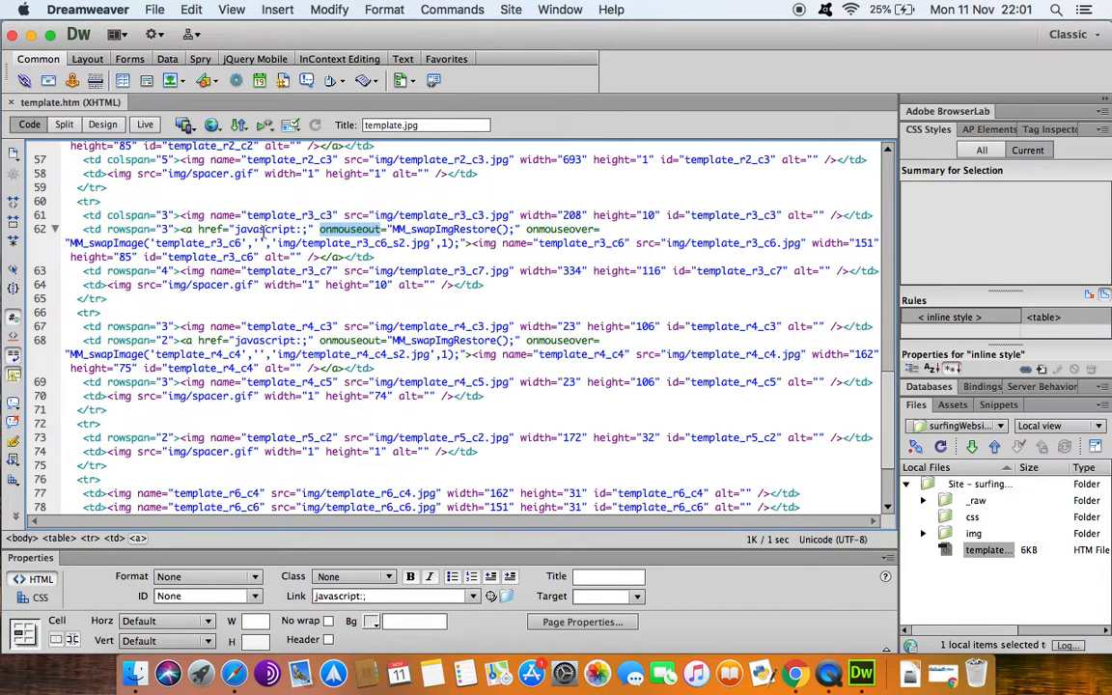
scroll(405, 349, down, 5)
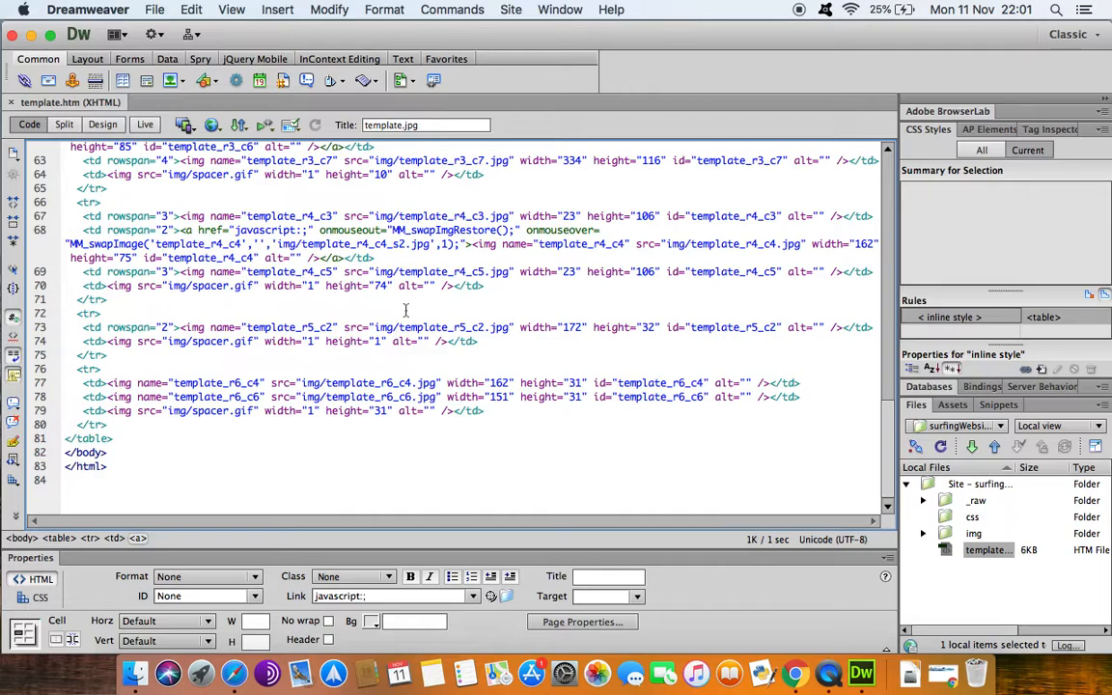
scroll(406, 309, up, 3)
scroll(197, 249, up, 15)
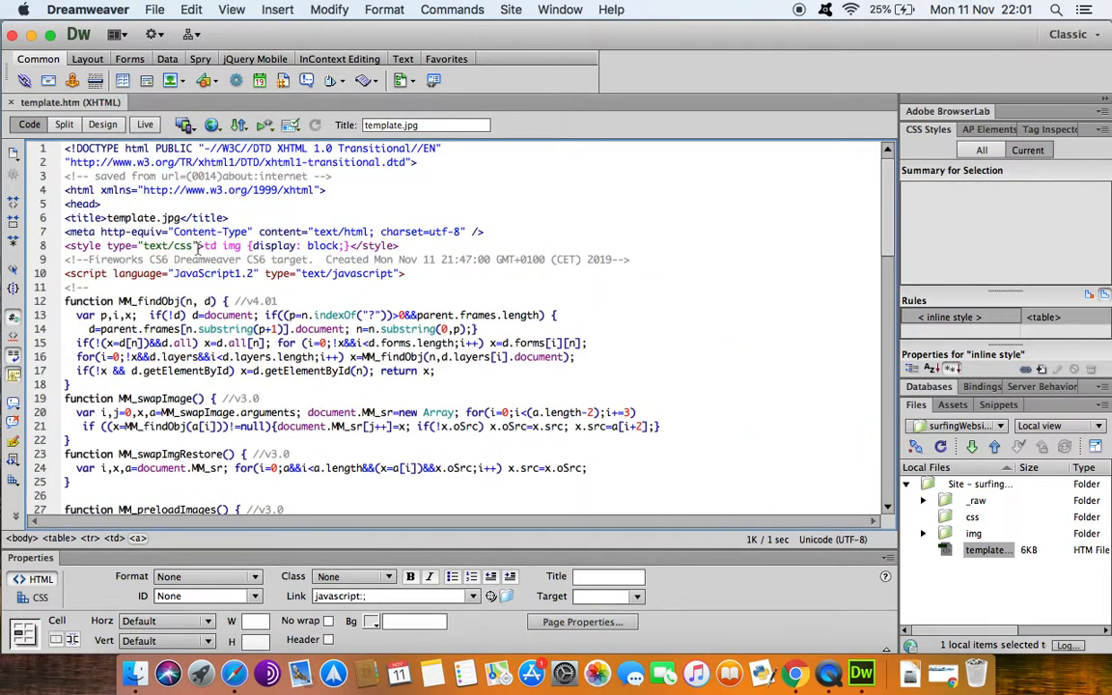
View the template in Split and Design view and inspect the header's navigation button images.
click(64, 126)
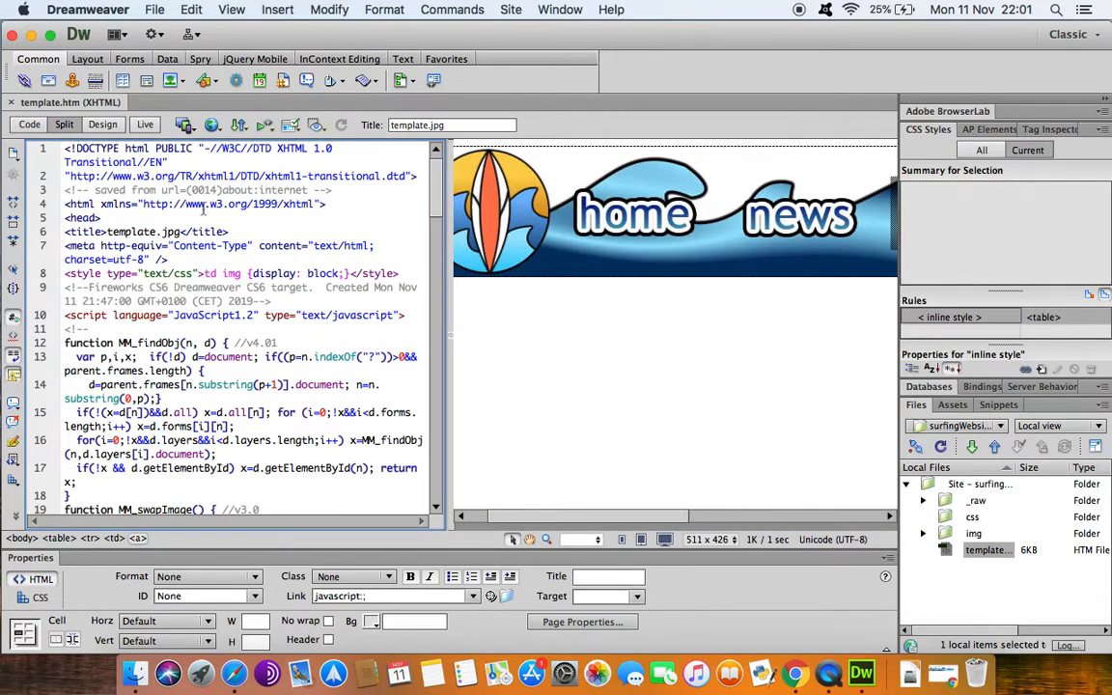
click(105, 124)
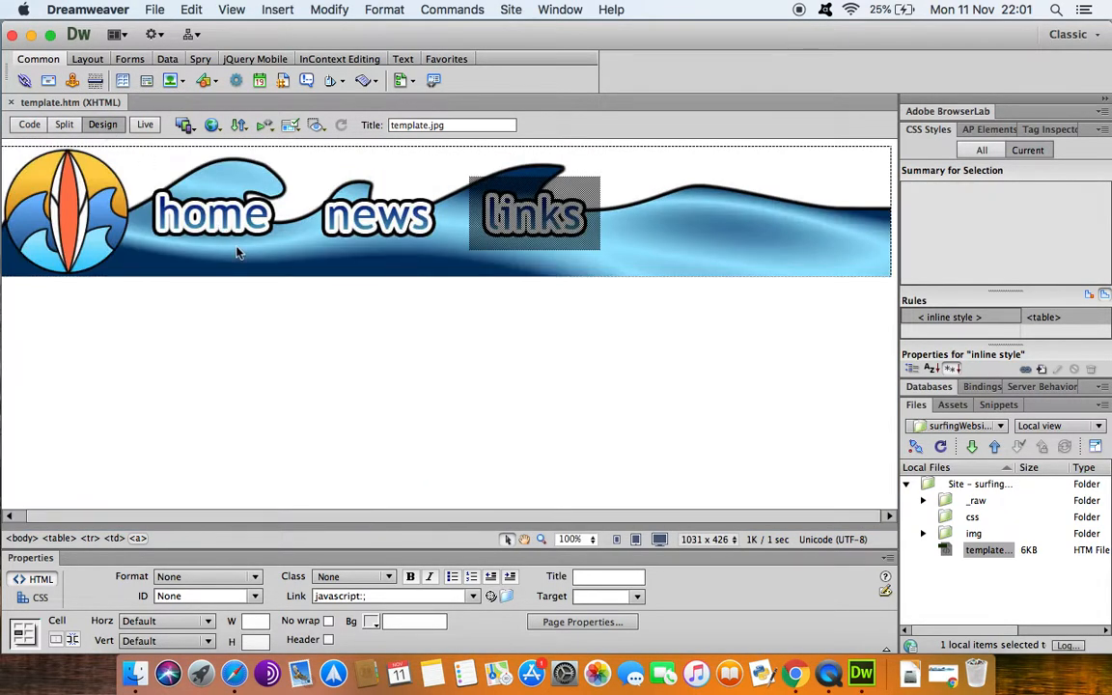
click(544, 435)
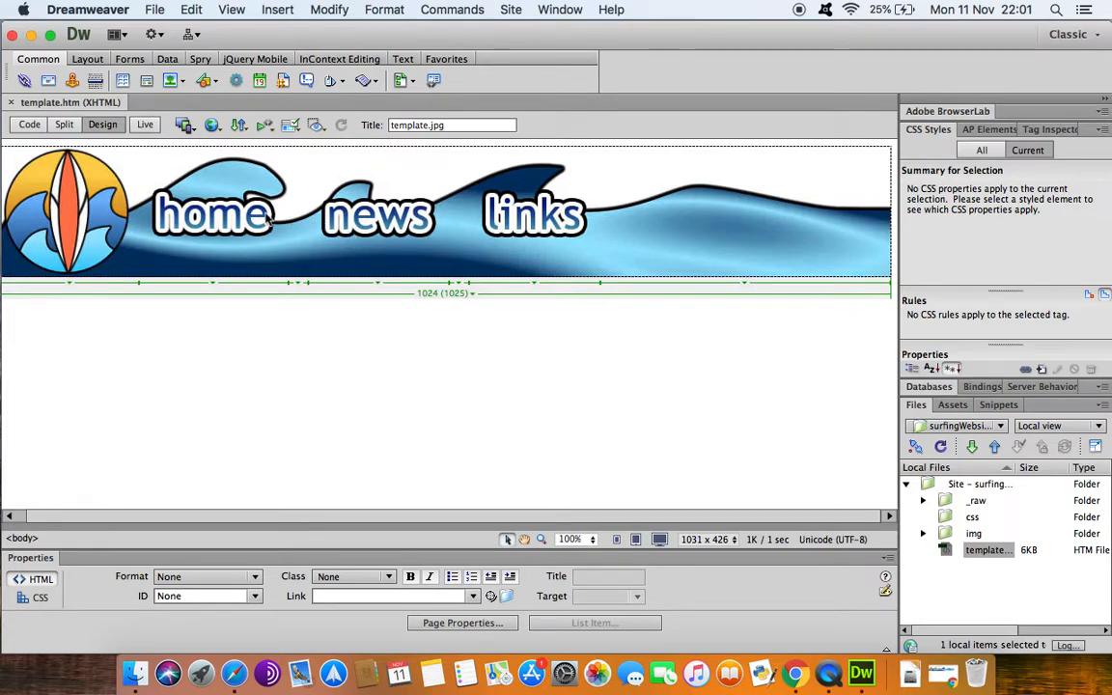
click(366, 207)
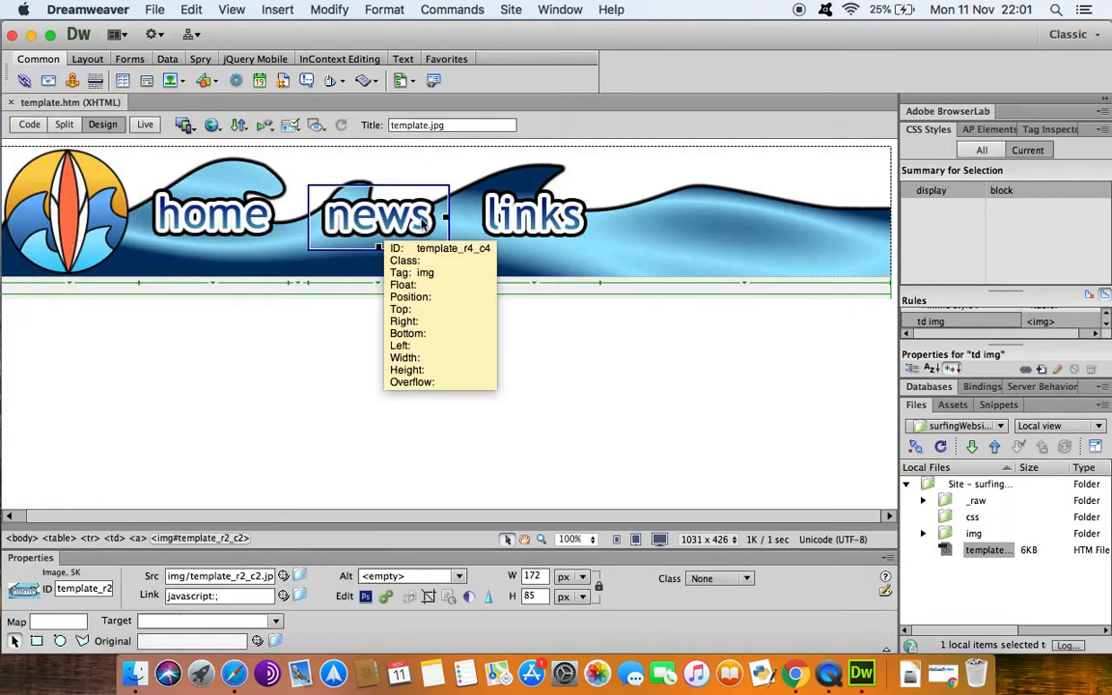
click(517, 220)
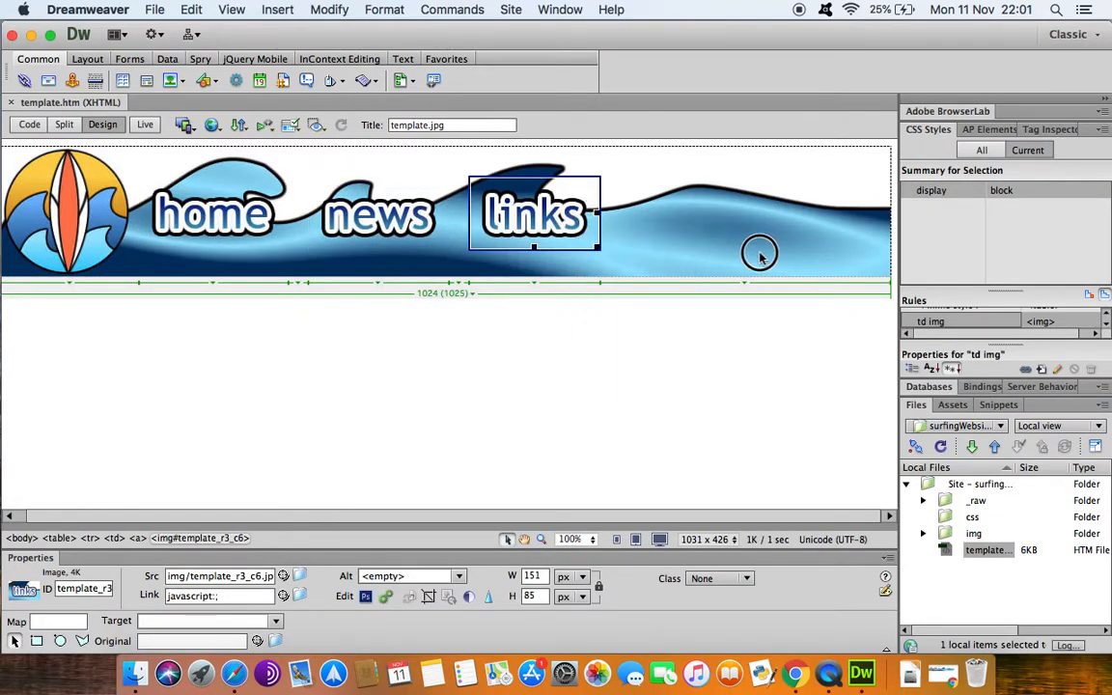
Try to move the links image out of its table cell to below the header, and undo the move.
drag(760, 257, 618, 302)
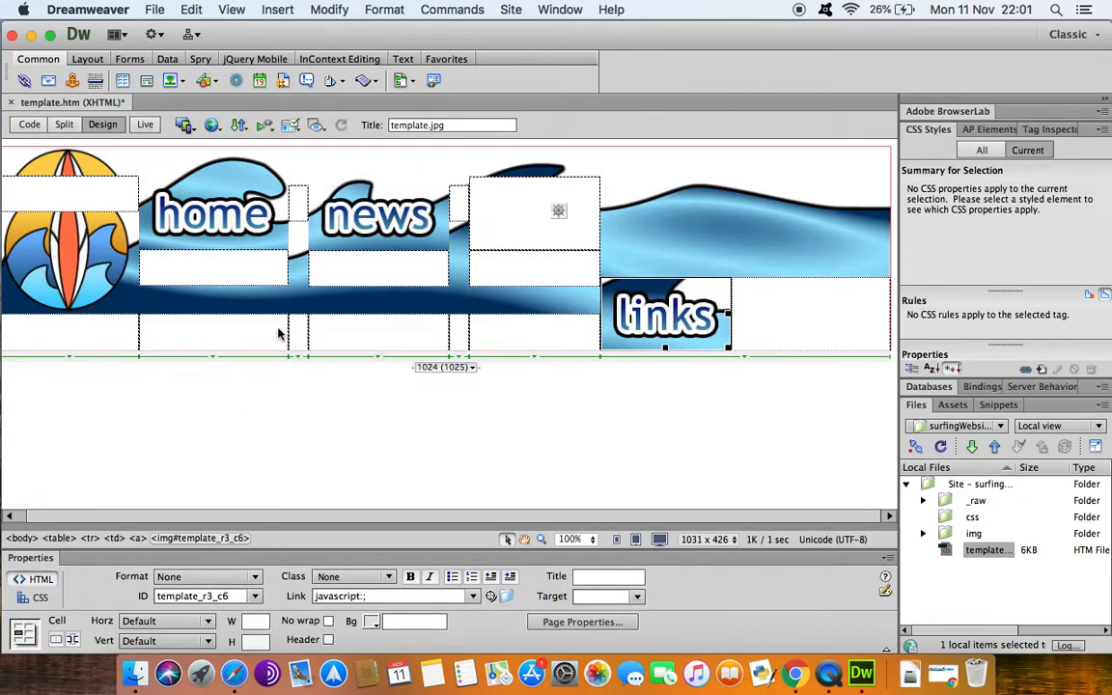
key(super+z)
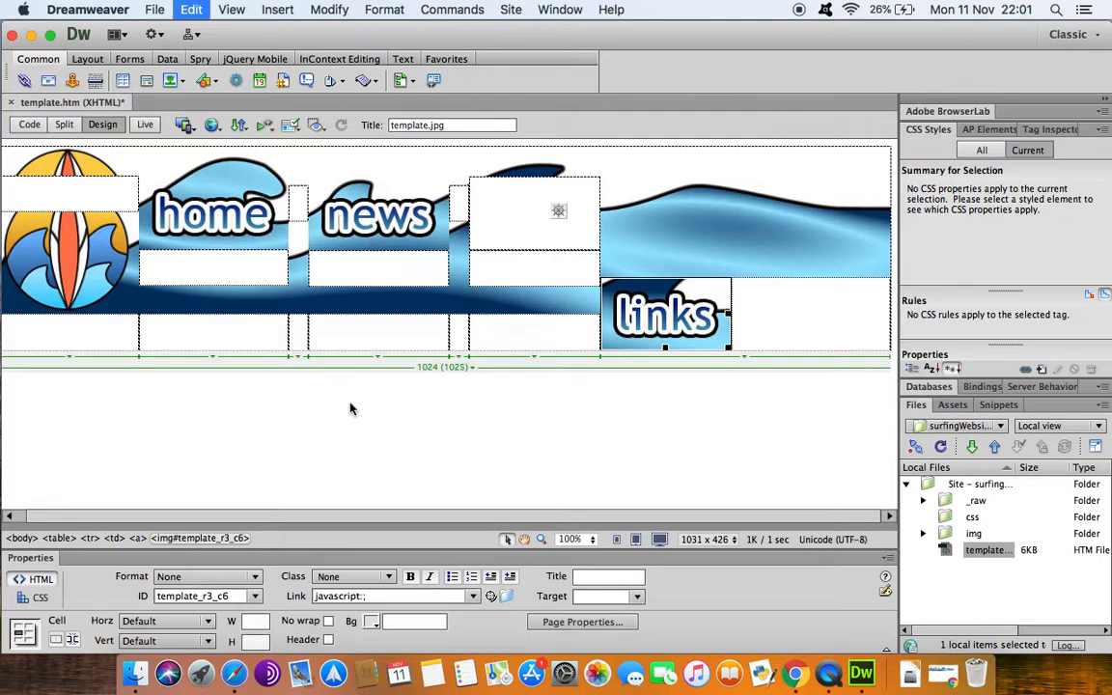
click(555, 314)
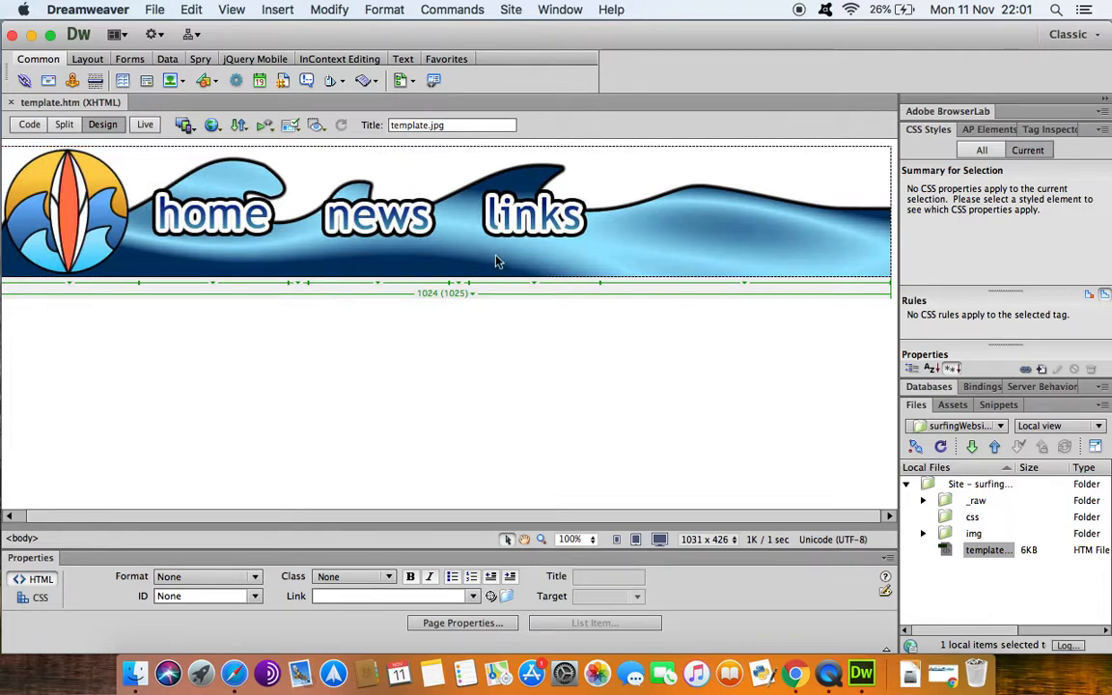
Replace the text in the title tag of the template code with "Surfing Website".
click(30, 124)
scroll(210, 316, up, 8)
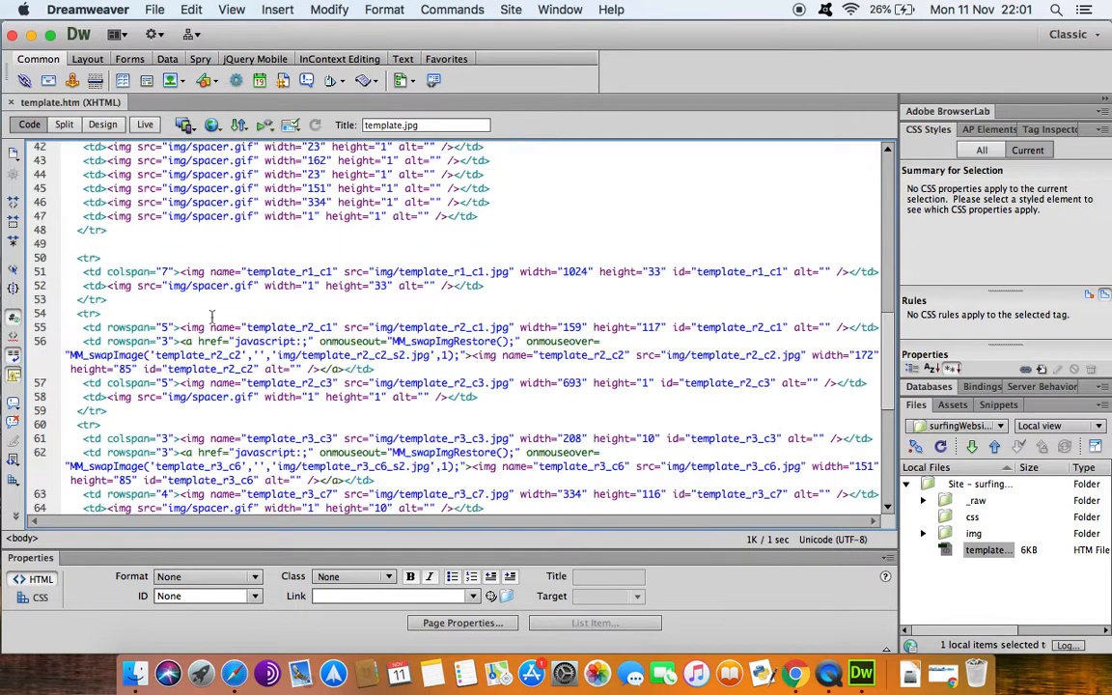
scroll(210, 317, up, 10)
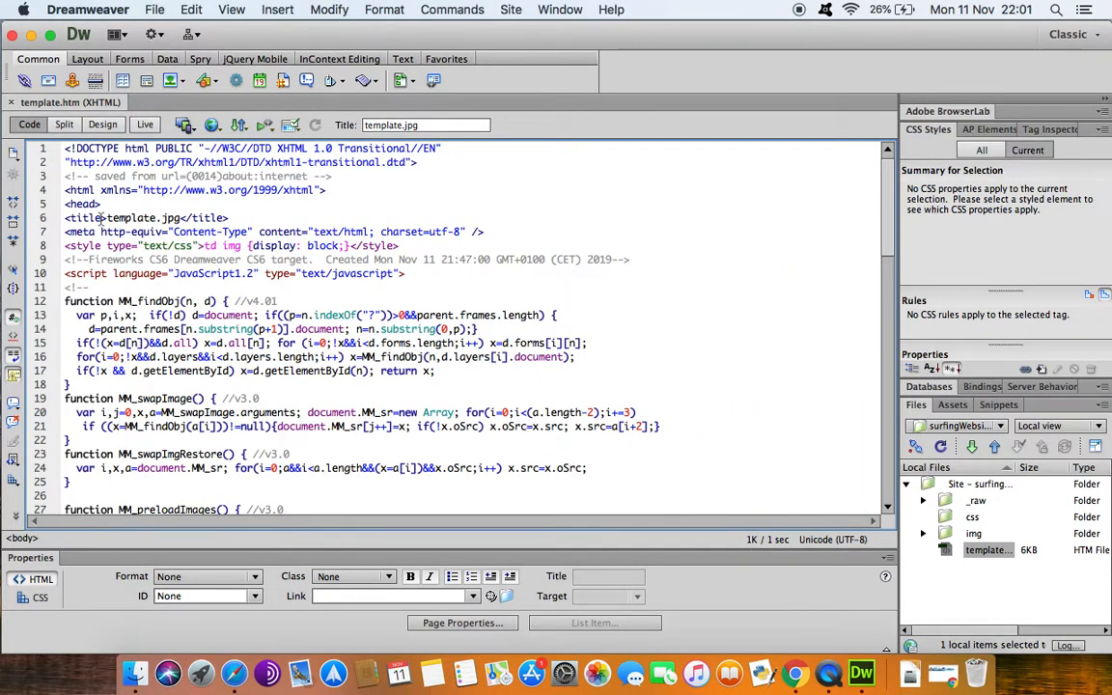
drag(66, 217, 229, 218)
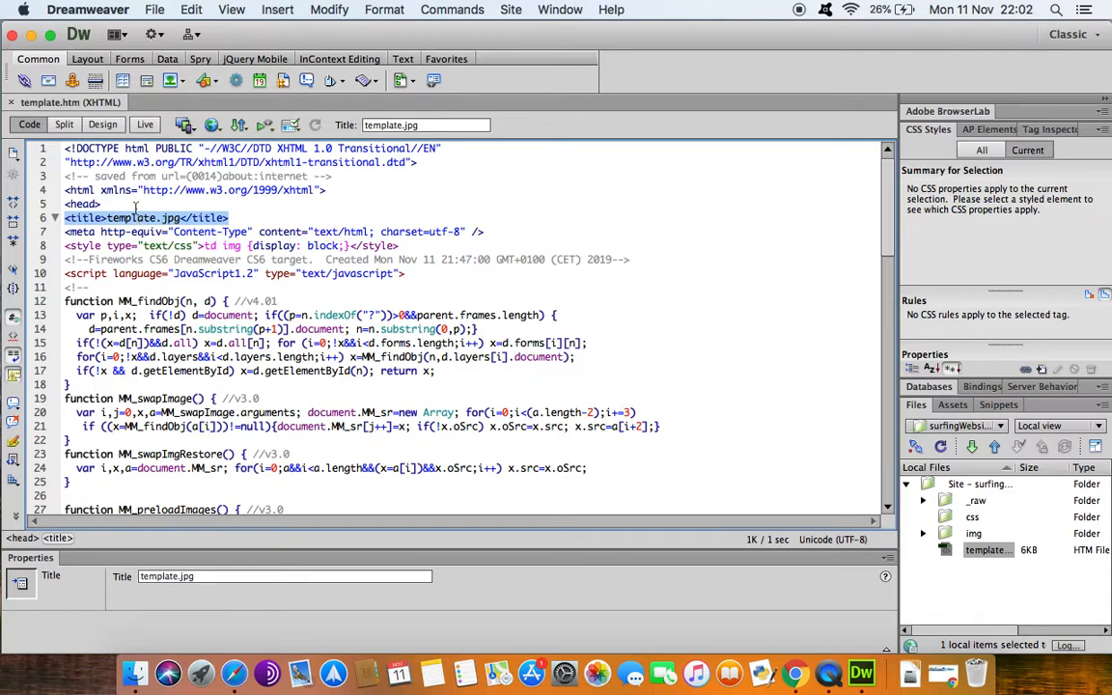
click(123, 219)
drag(106, 217, 179, 218)
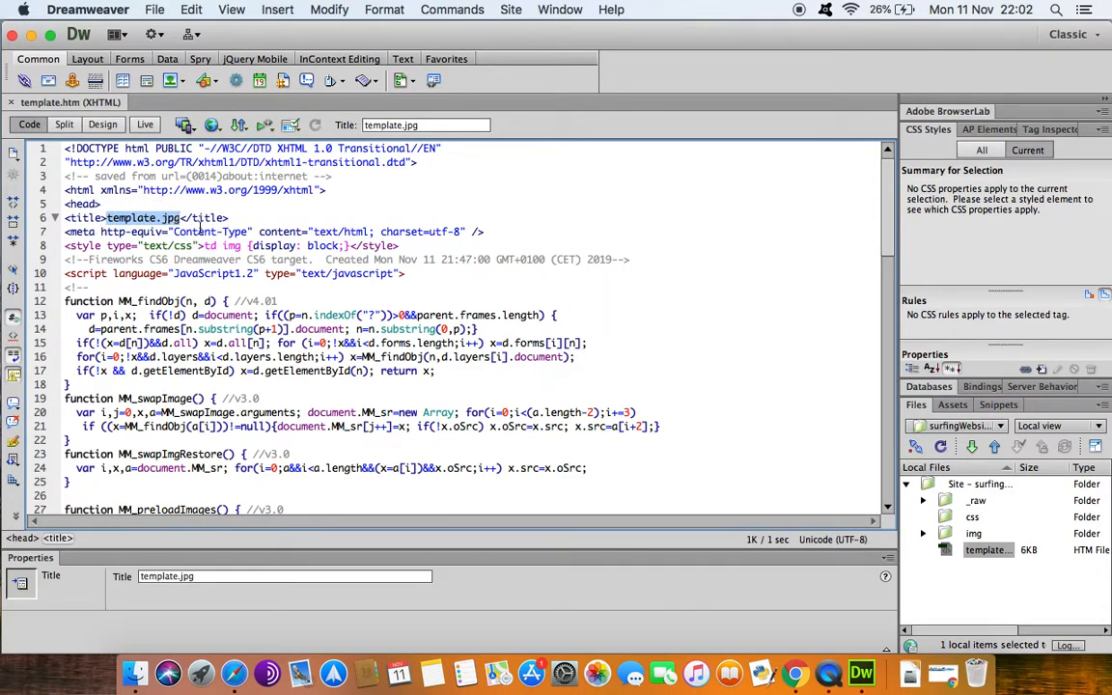
text(Surfing )
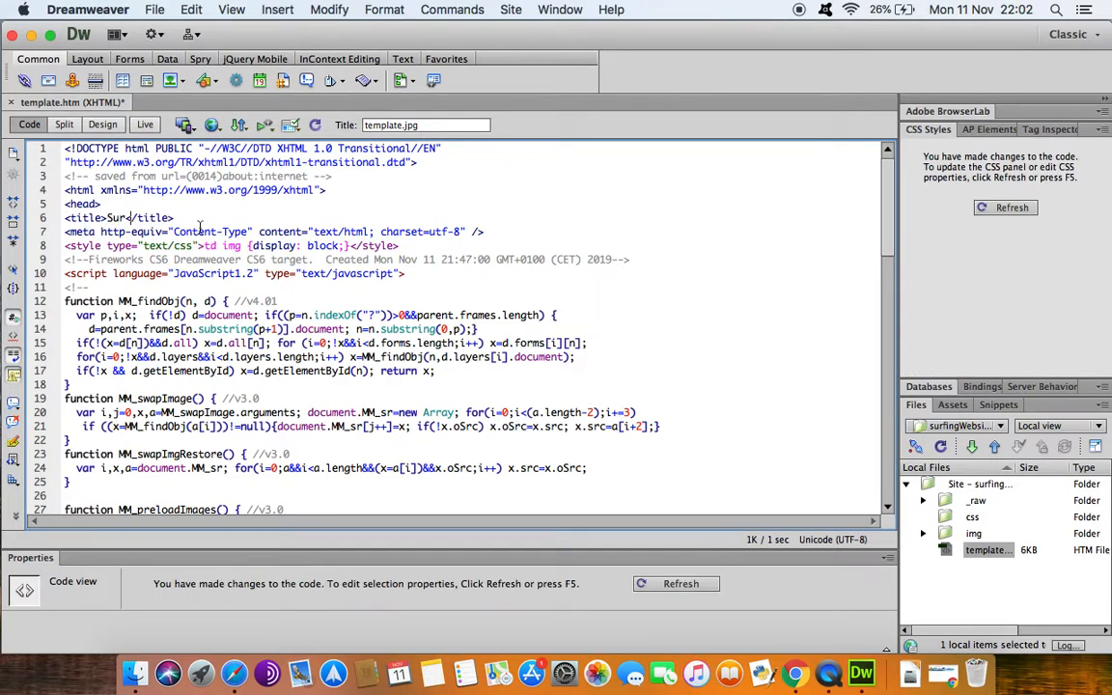
text(Website)
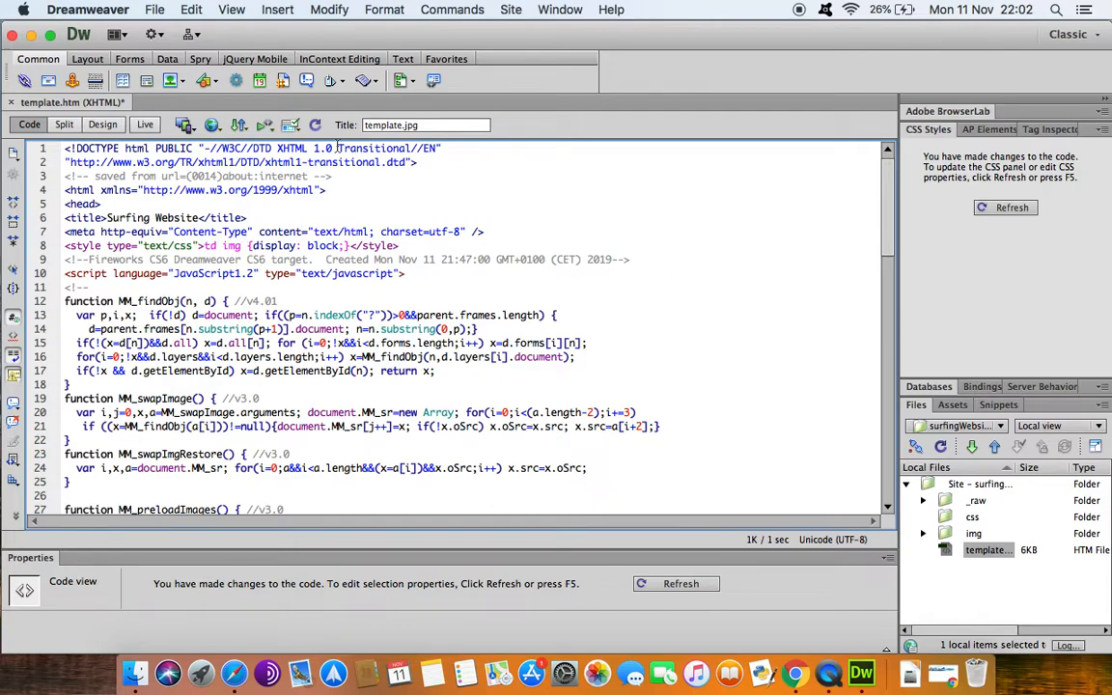
Check the new page title in Design view and in the title tag of the code.
click(103, 125)
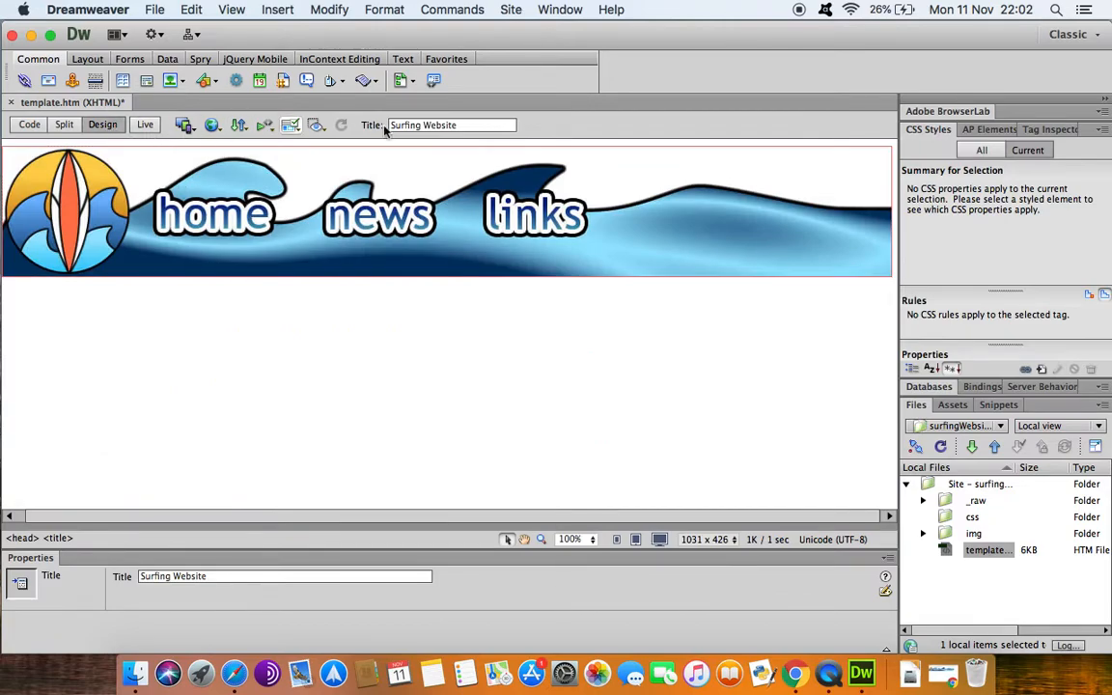
click(29, 125)
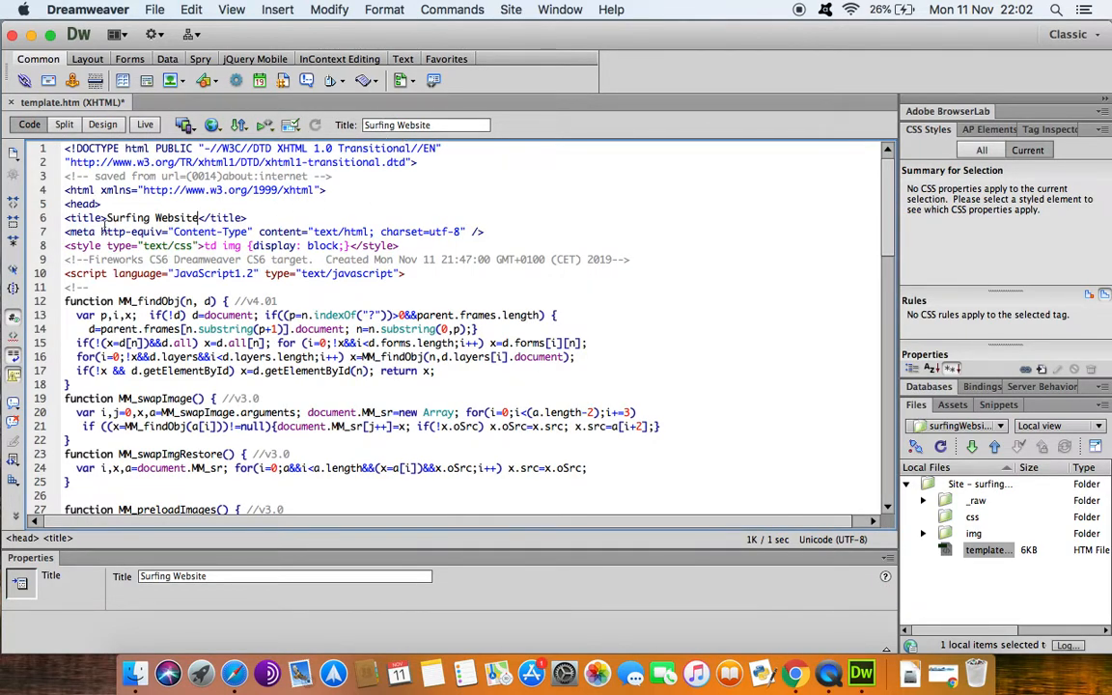
drag(106, 218, 204, 218)
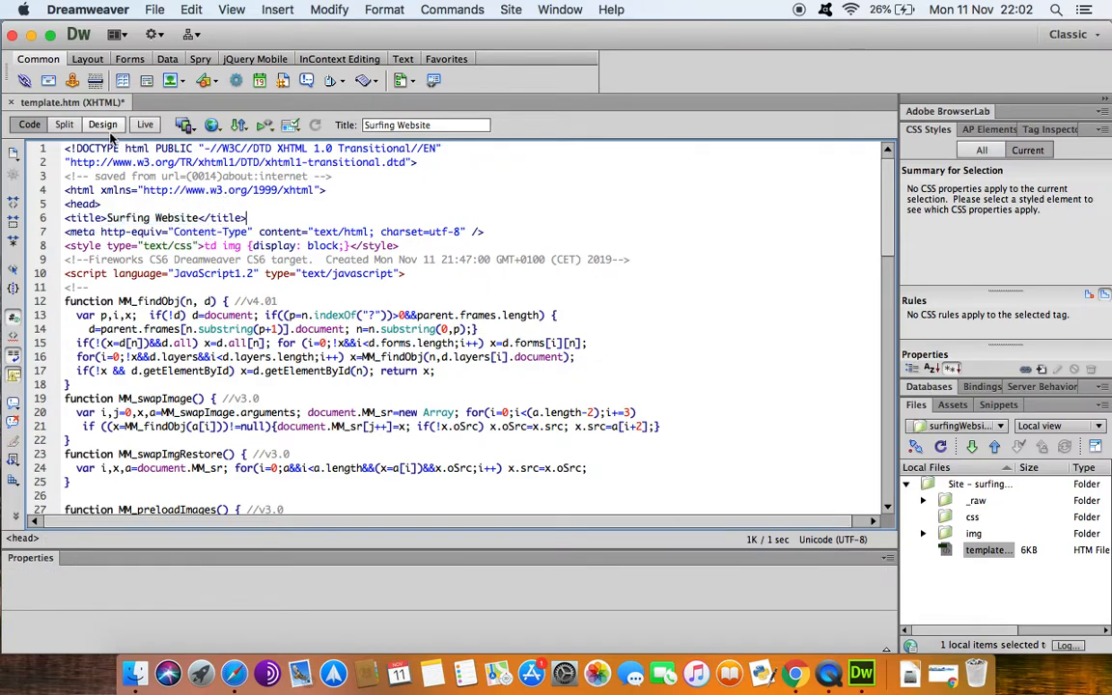
Return template.htm to Design view, save it and close the file.
click(102, 124)
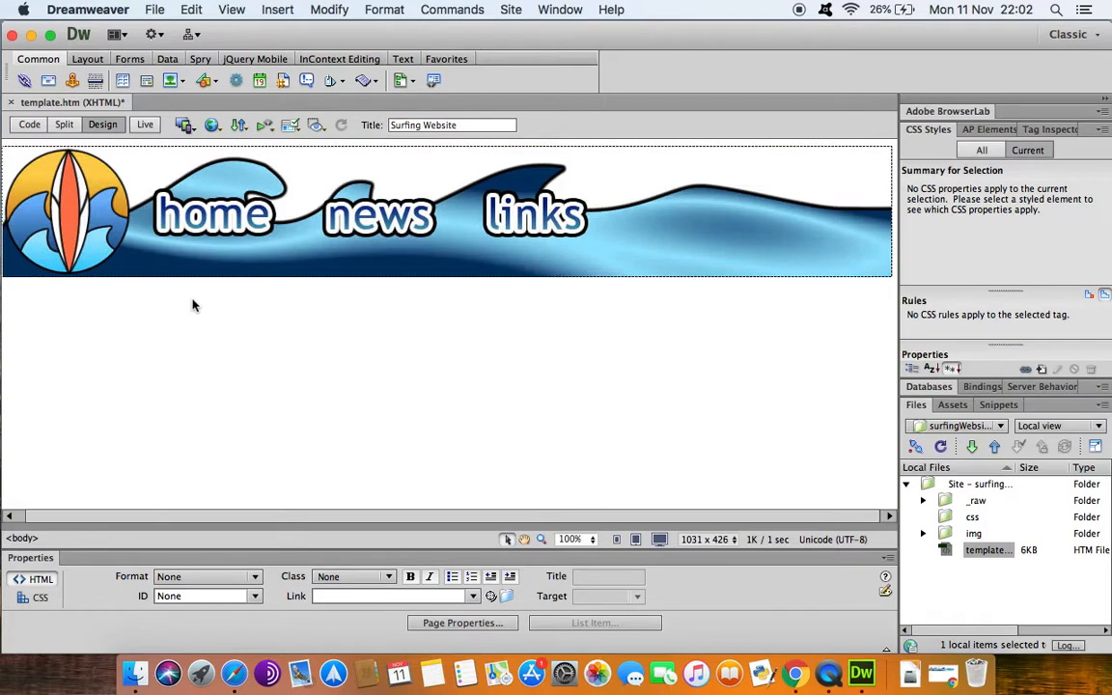
key(cmd+s)
click(11, 104)
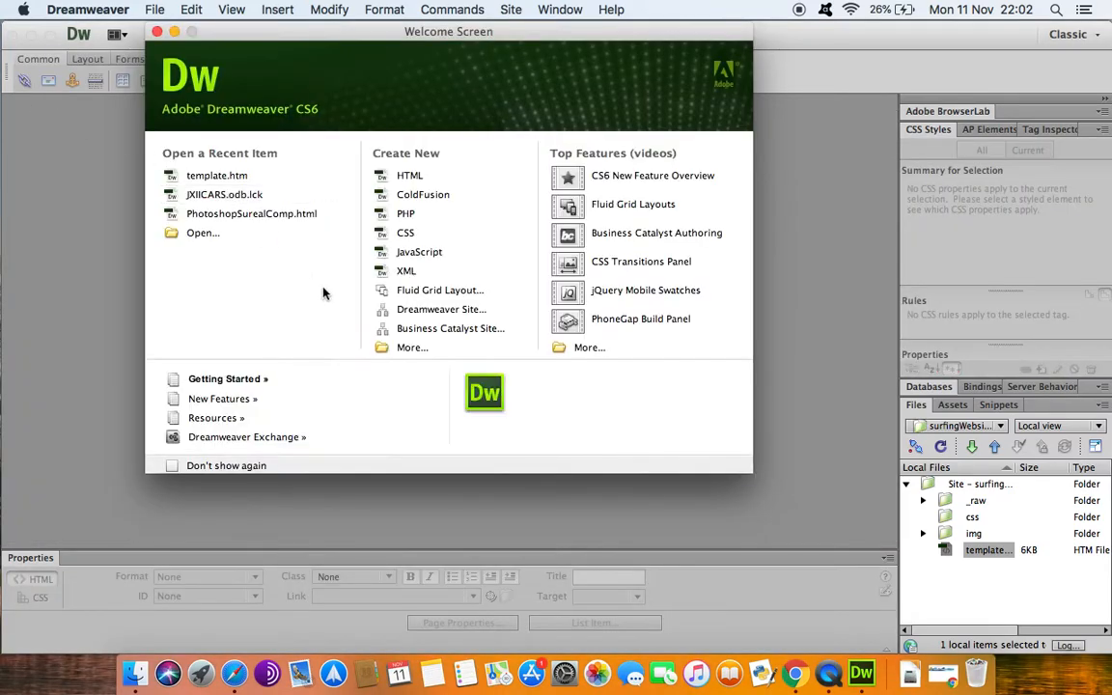
Create a new blank HTML document.
click(420, 183)
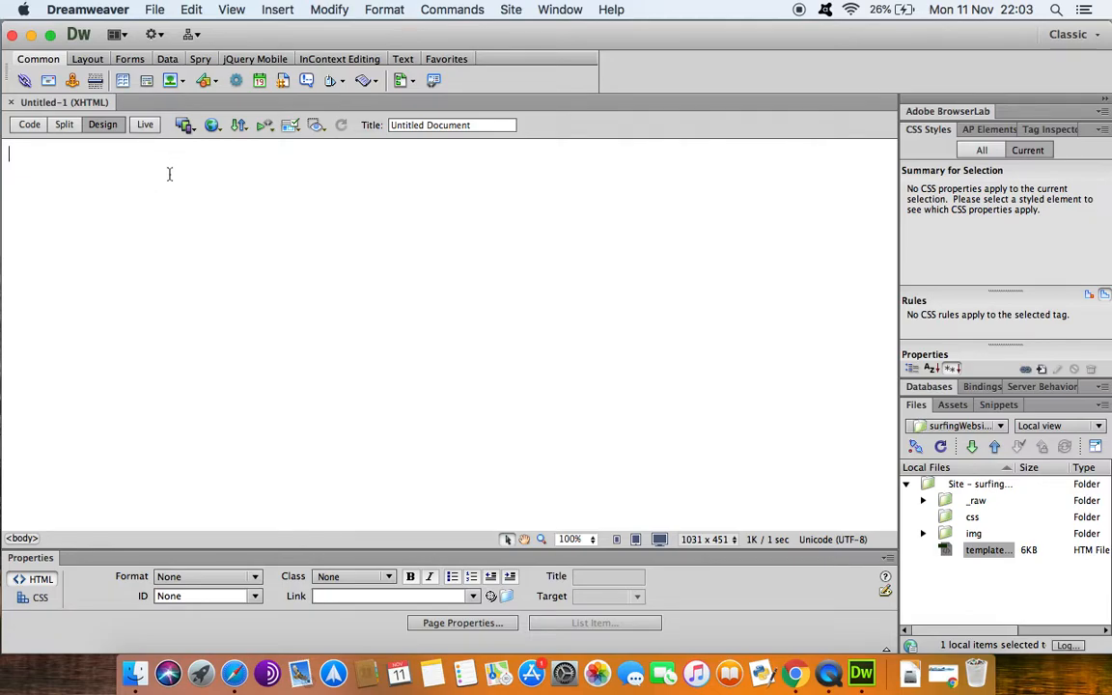
click(159, 11)
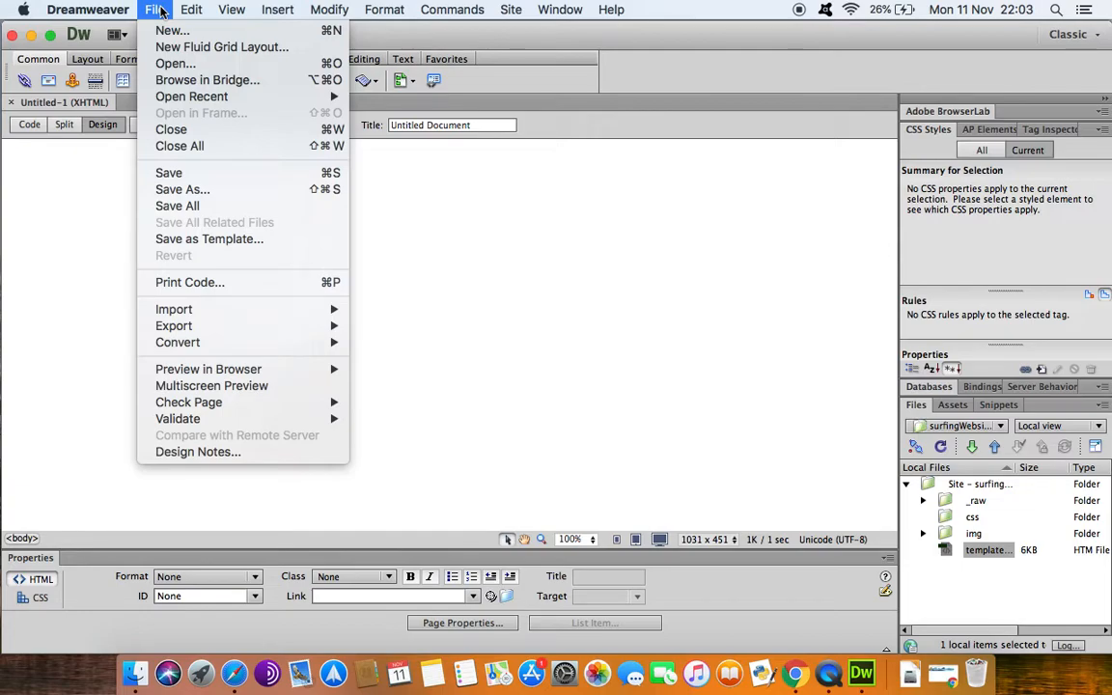
click(160, 11)
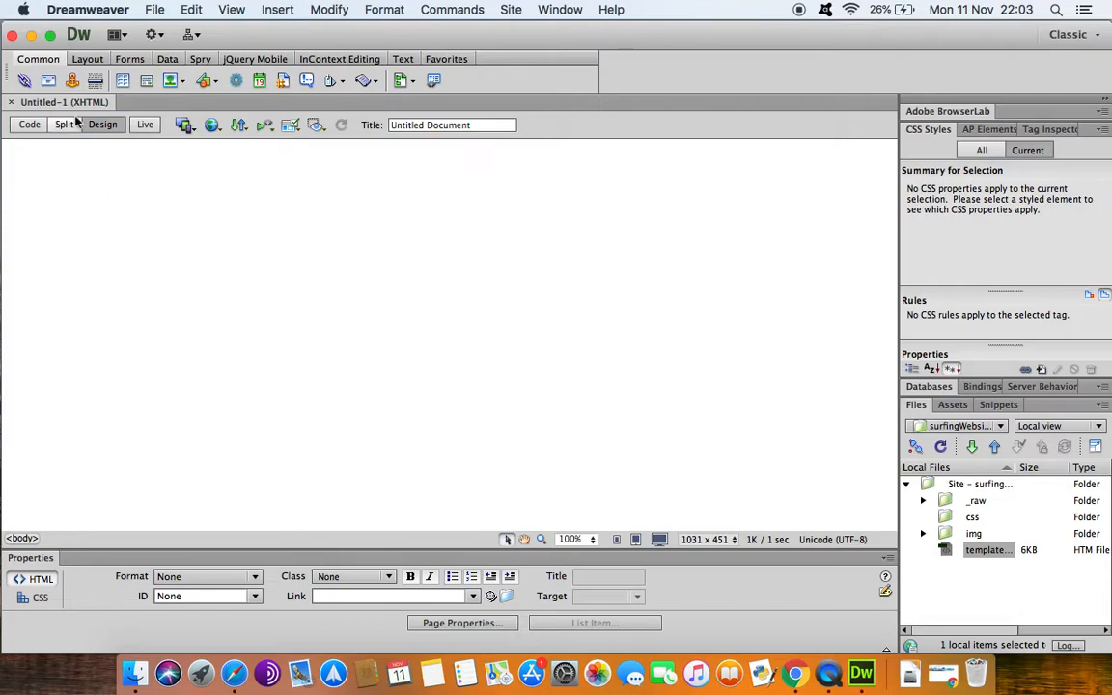
Reopen template.htm from the site files alongside the blank document and make it the active page.
double_click(949, 550)
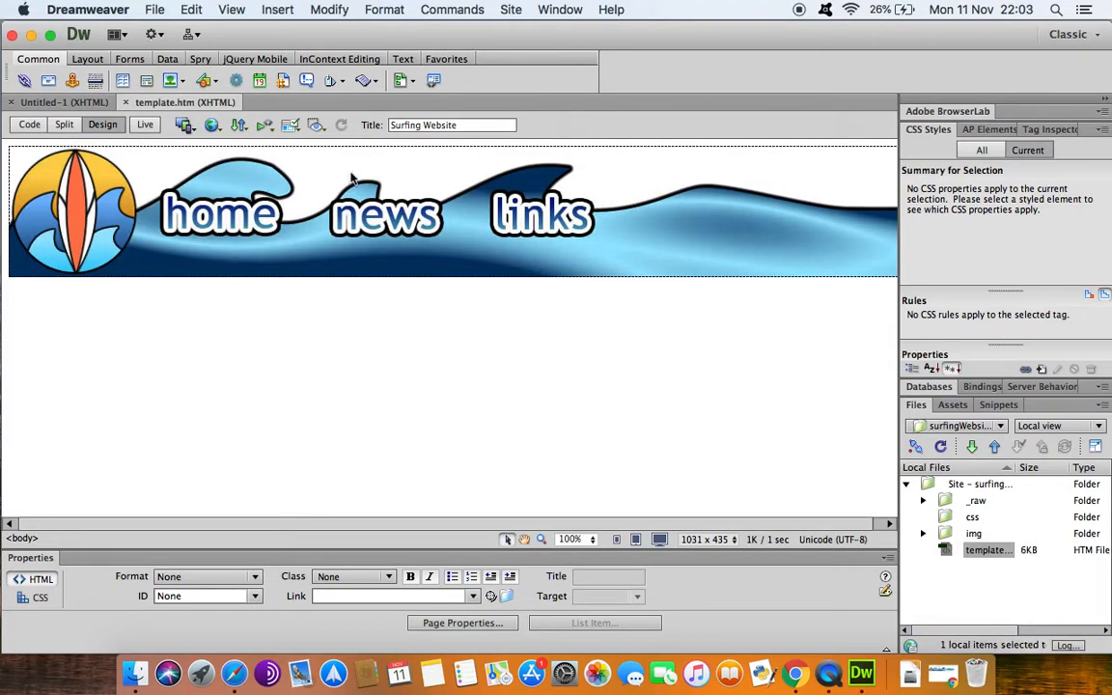
click(87, 103)
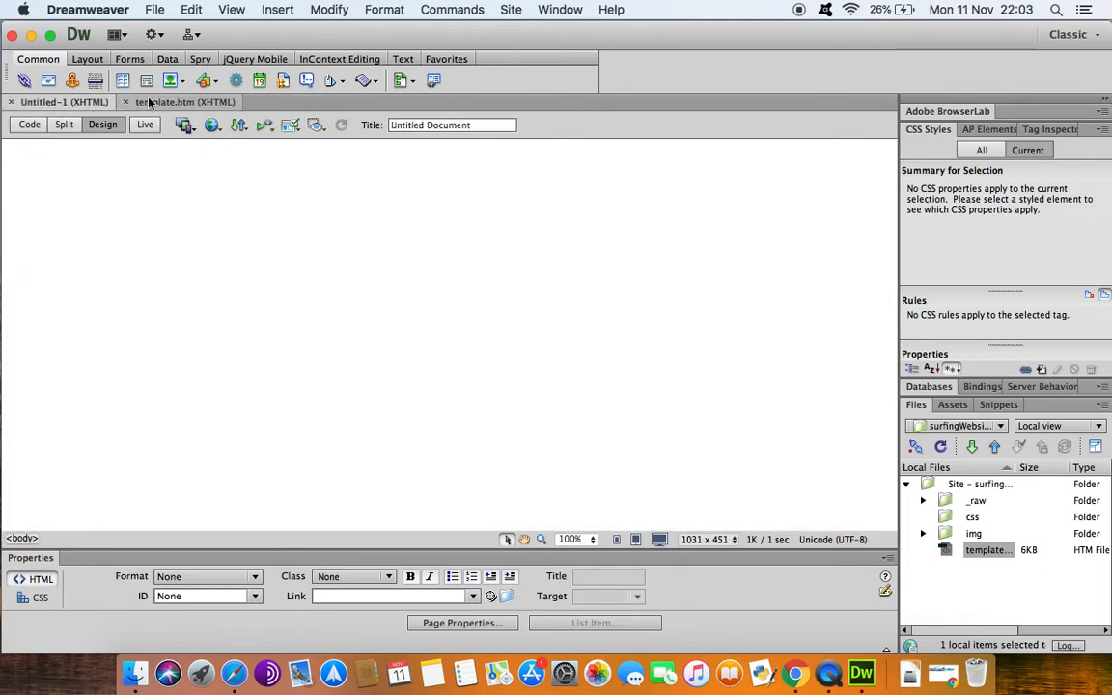
click(183, 102)
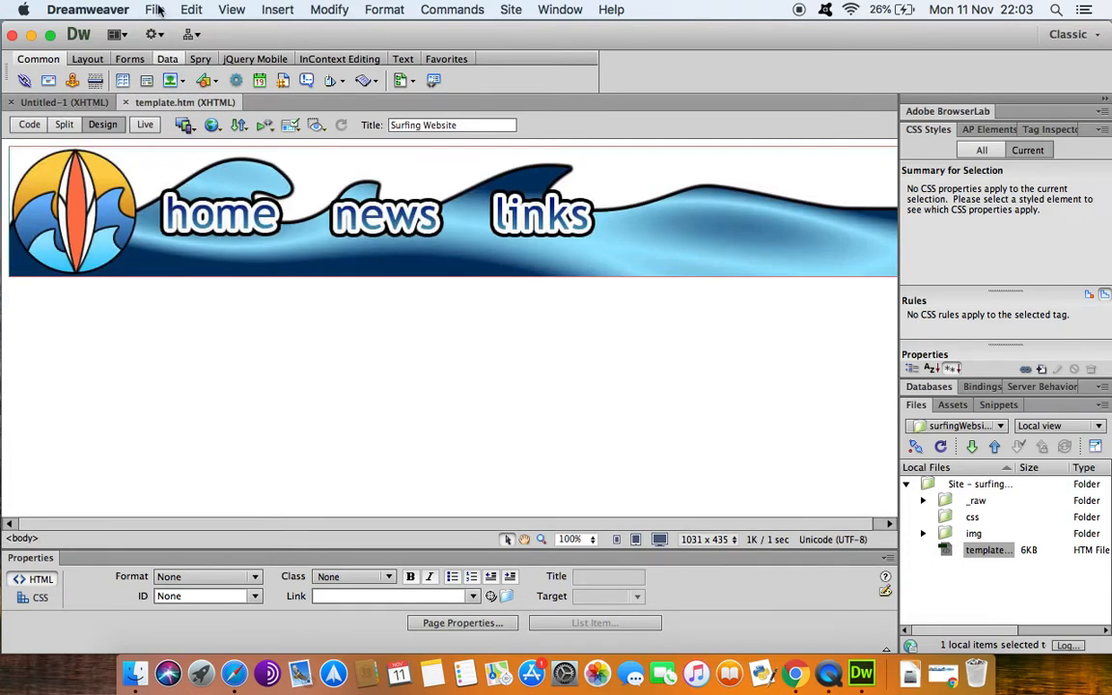
Save template.htm as a Dreamweaver template named template in the surfingWebsite site, updating its links.
click(155, 9)
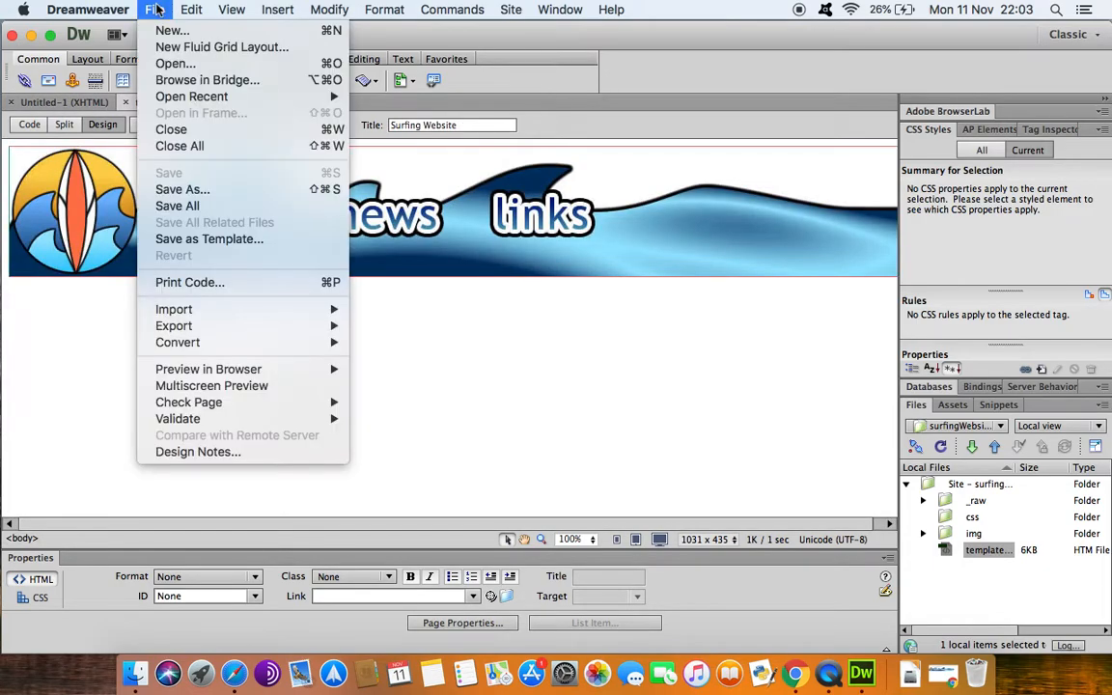
click(256, 245)
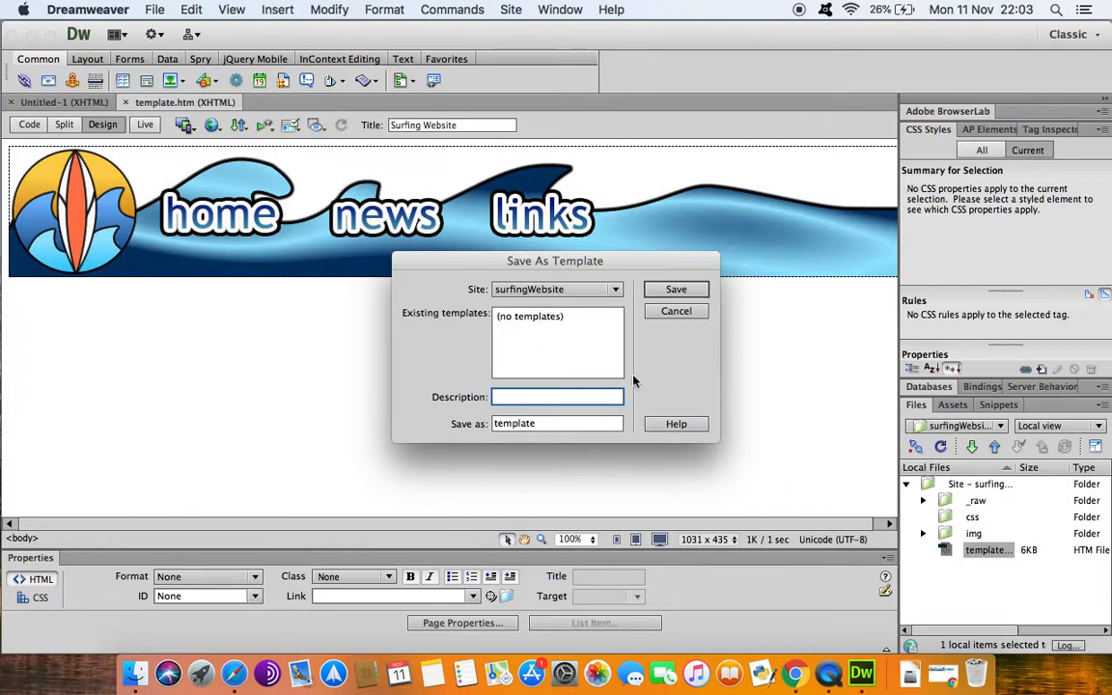
click(677, 290)
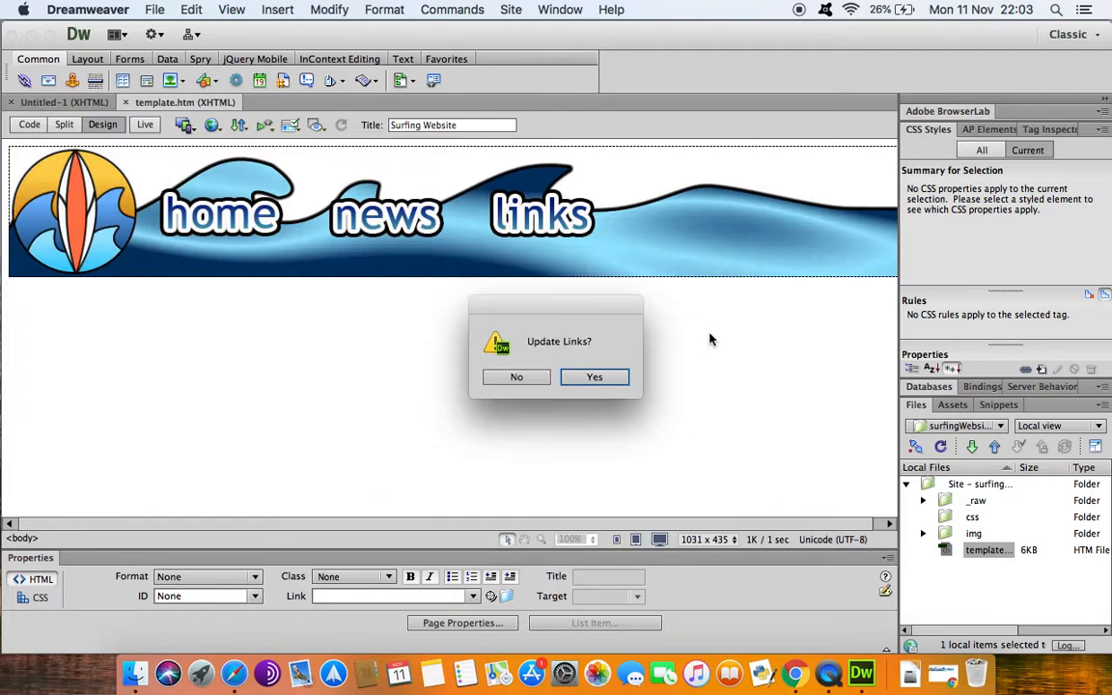
click(595, 379)
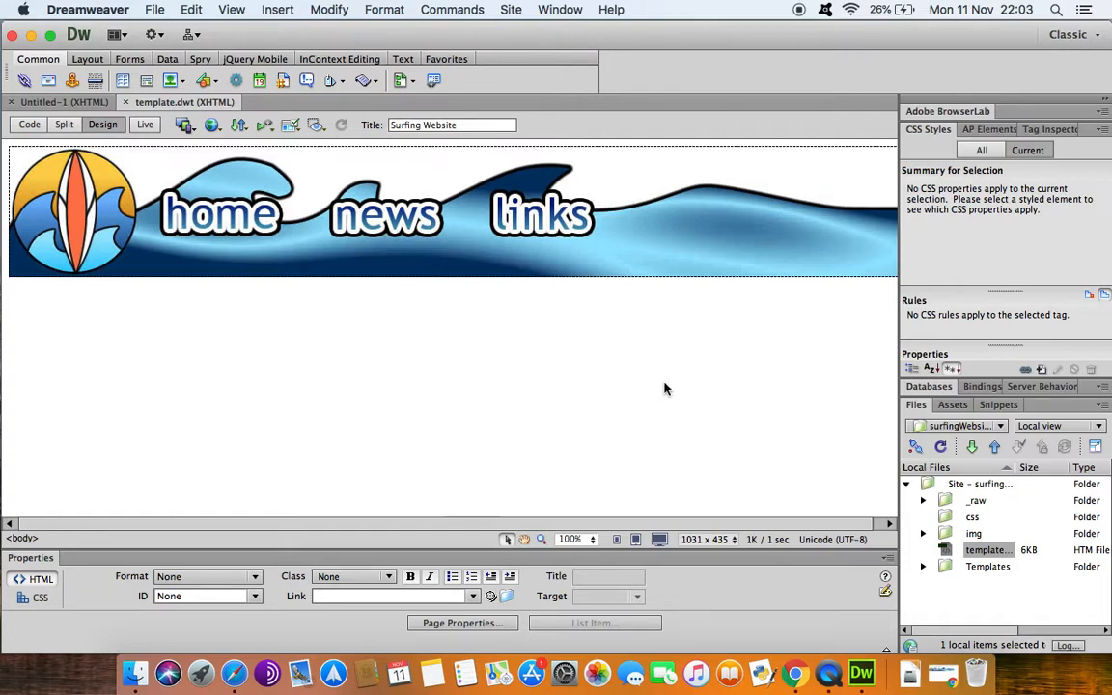
Look inside the site's Templates folder for the template.dwt file and collapse the folder again.
click(923, 567)
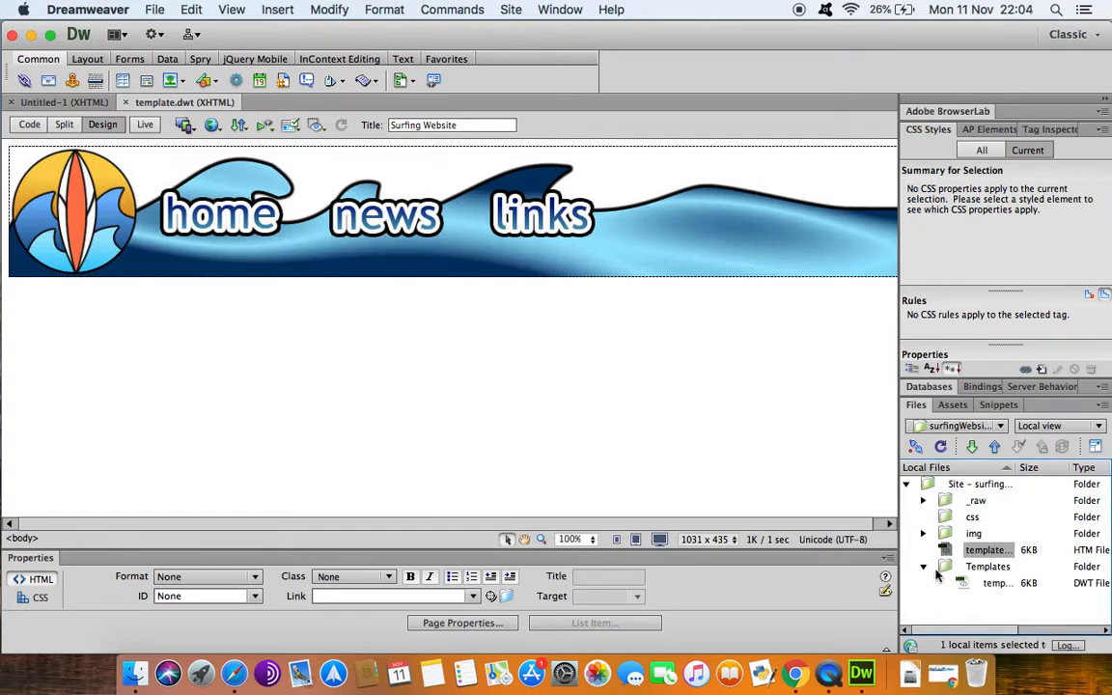
click(994, 583)
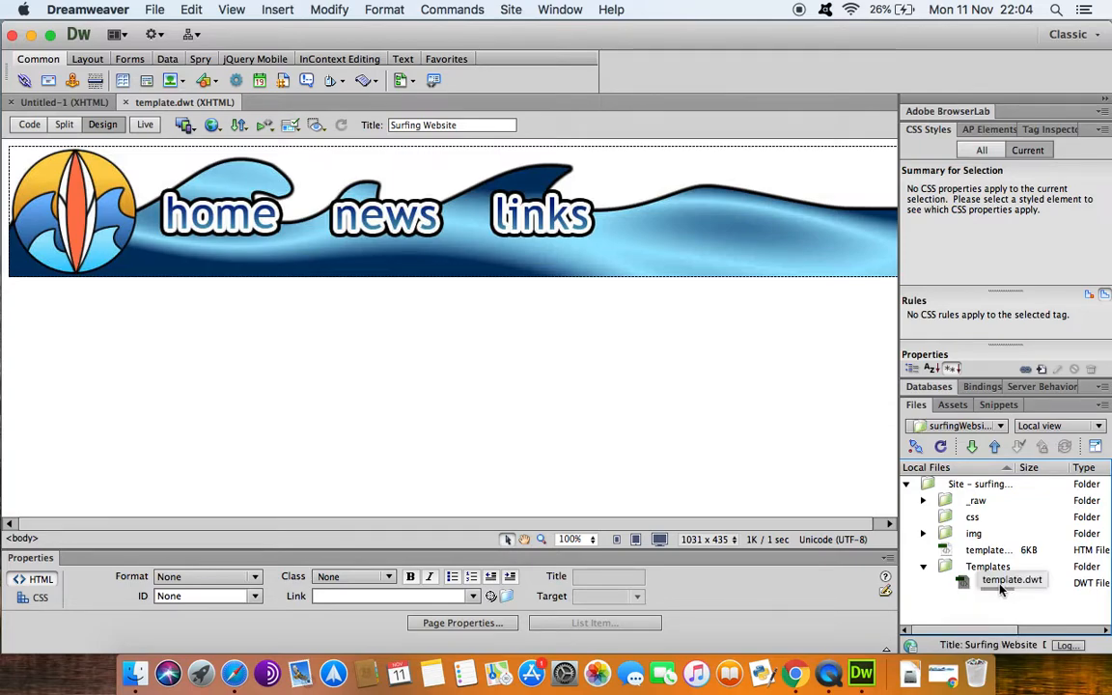
click(923, 567)
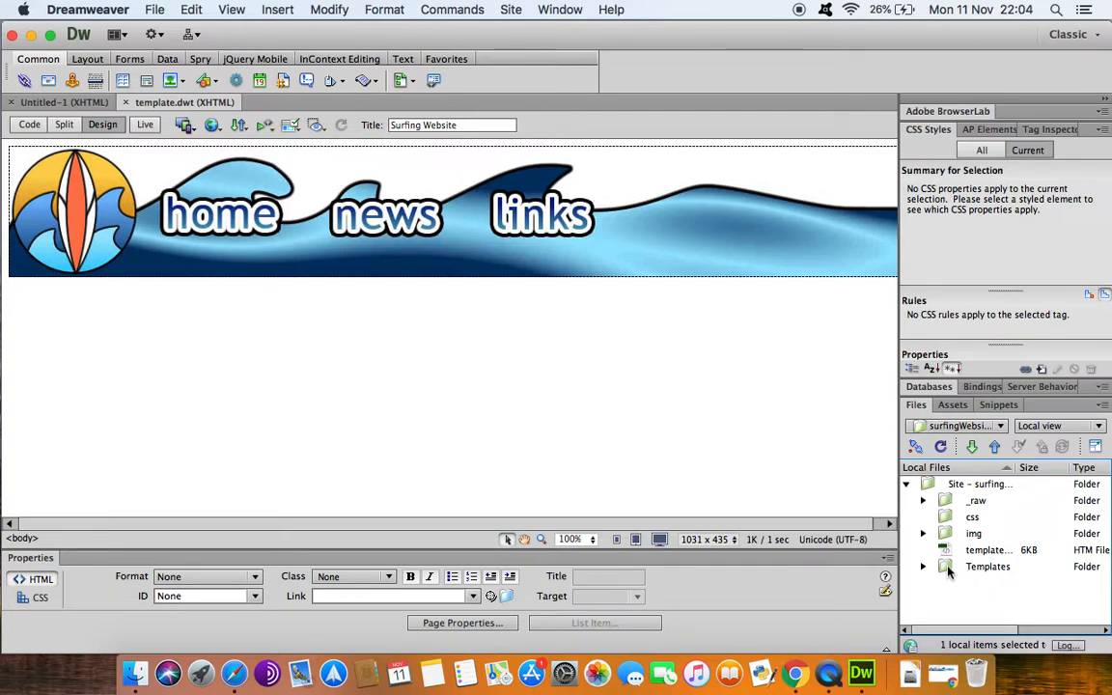
Switch to Finder, view the contents of the website's Templates folder, and return to template.dwt in Dreamweaver.
click(135, 674)
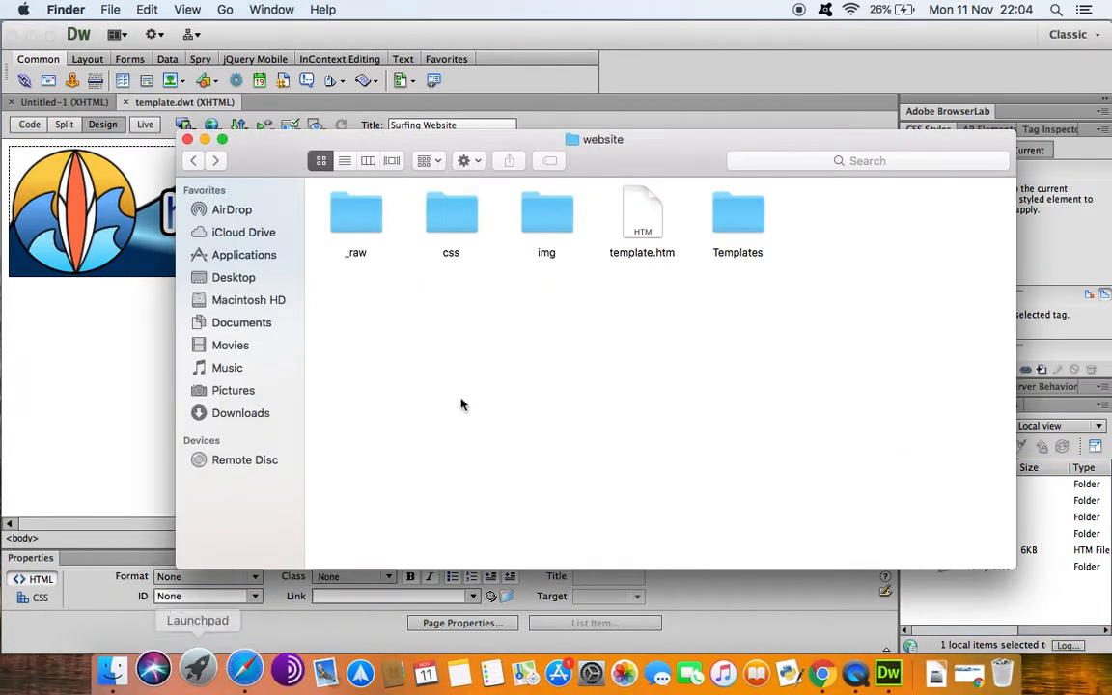
click(739, 220)
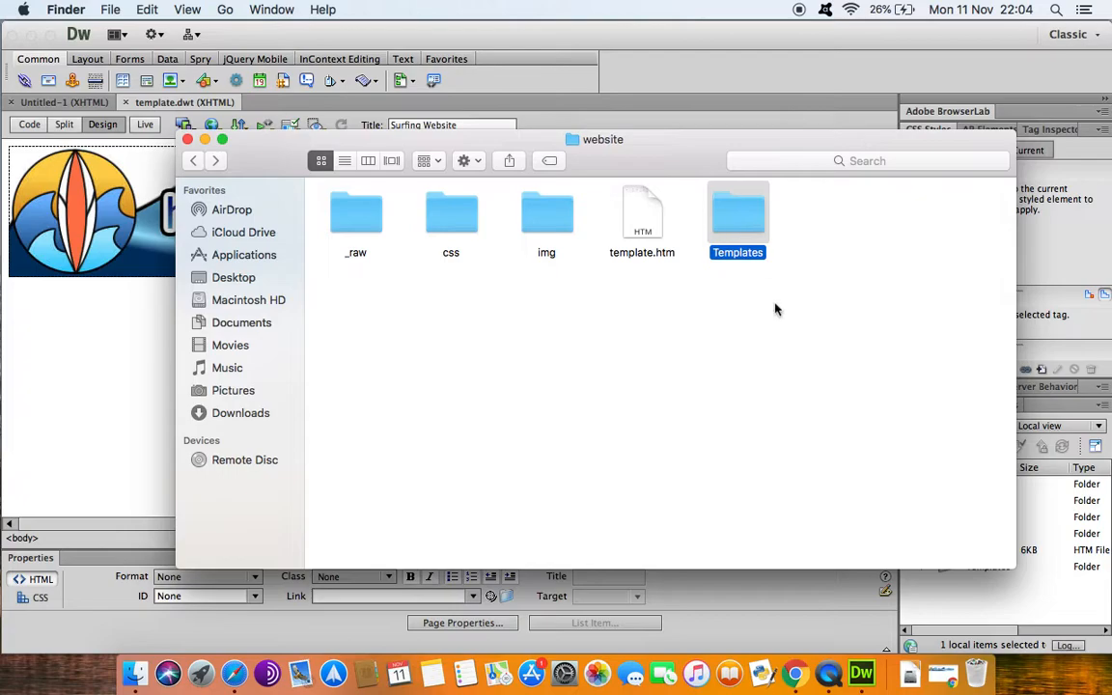
double_click(741, 221)
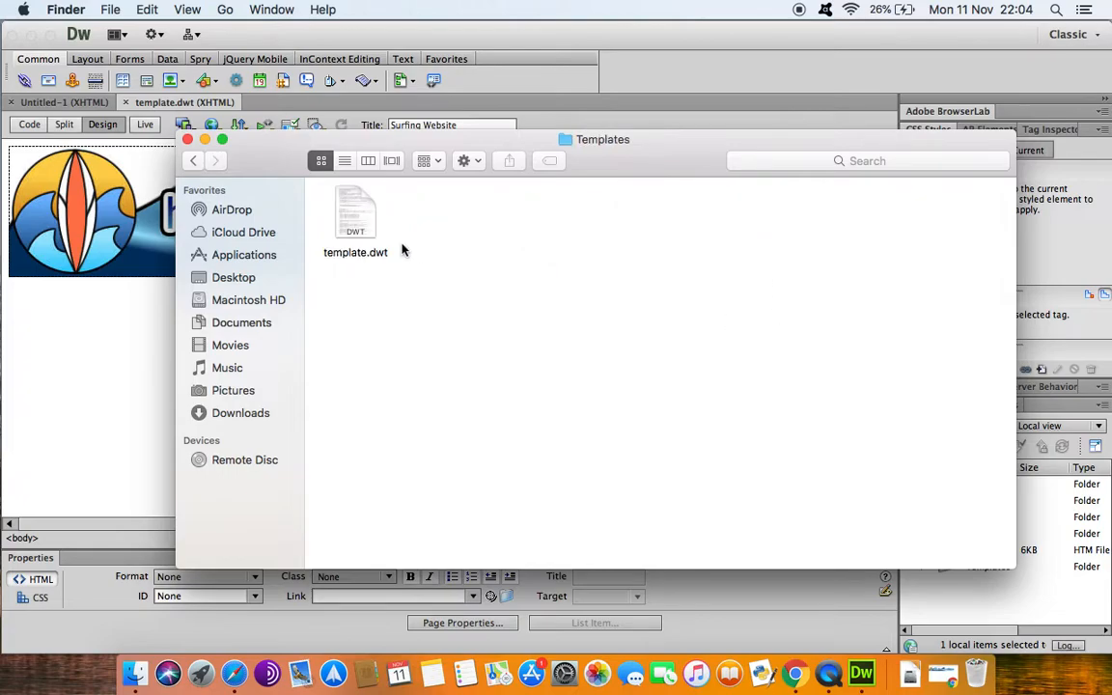
click(193, 162)
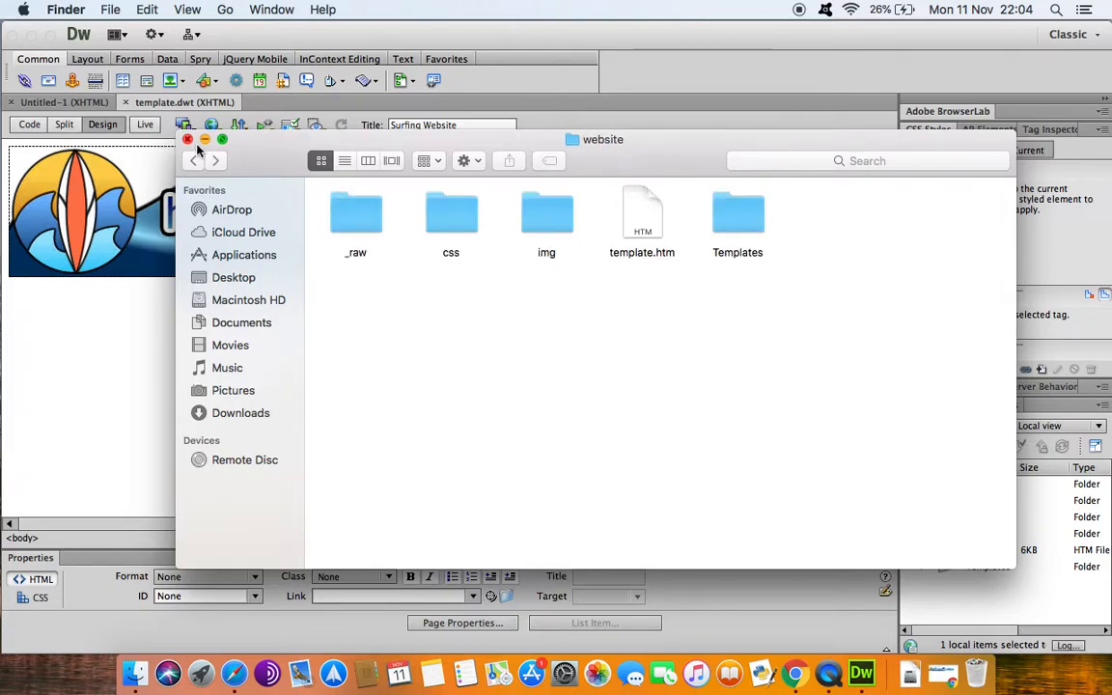
click(205, 140)
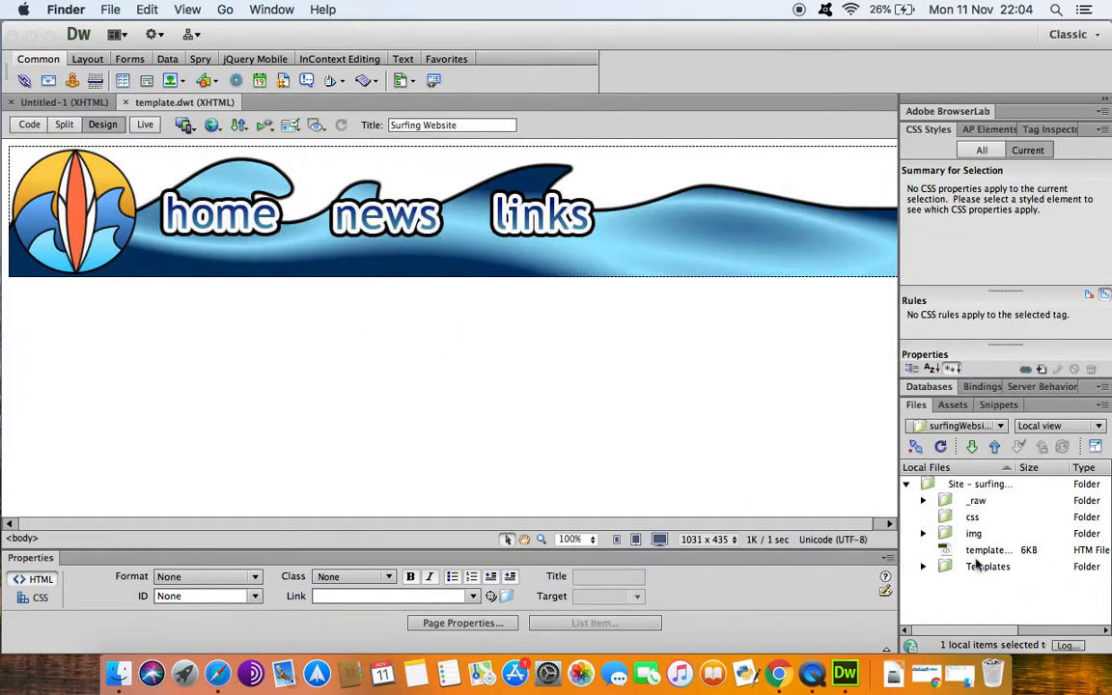
click(985, 553)
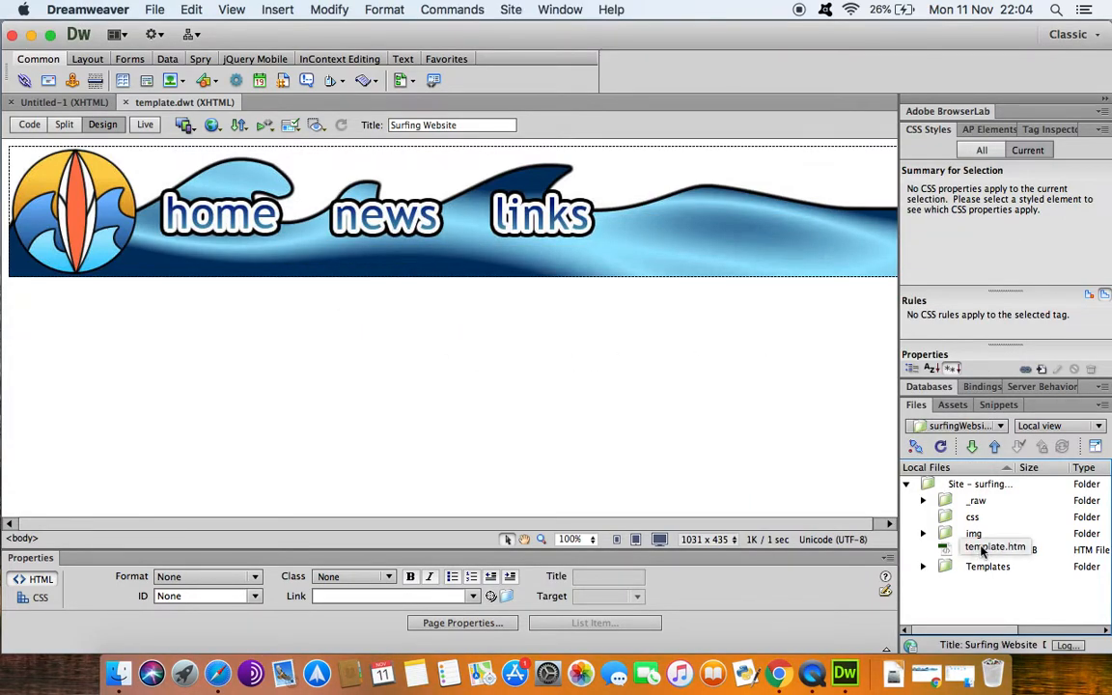
click(145, 107)
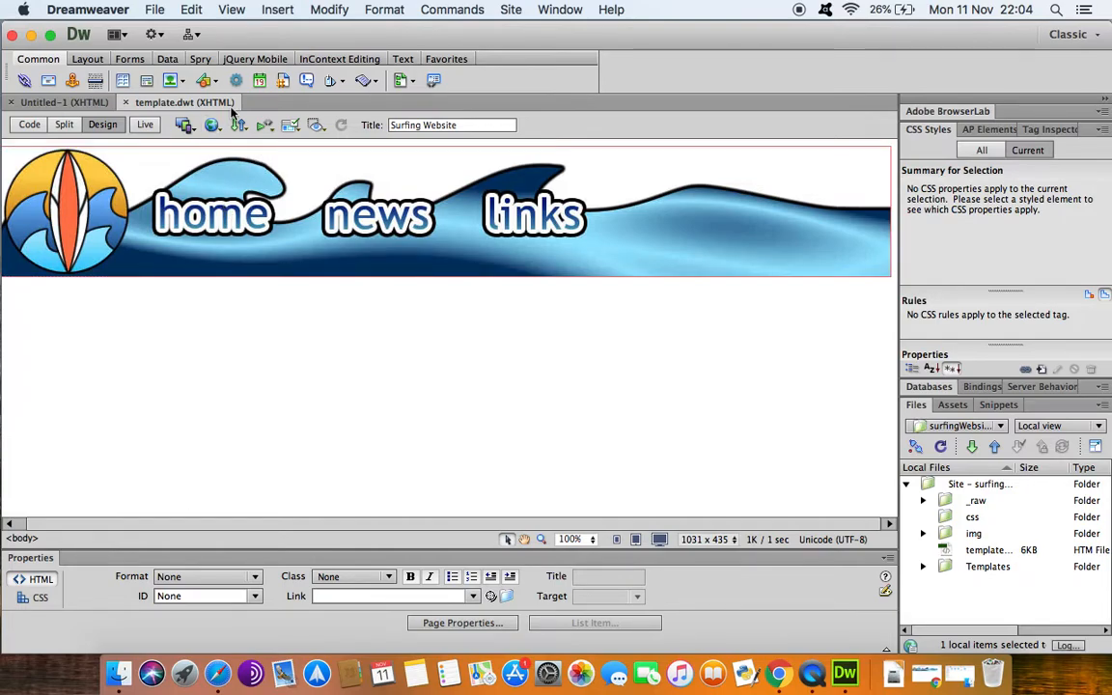
Set the workspace layout to Classic.
click(278, 10)
click(278, 10)
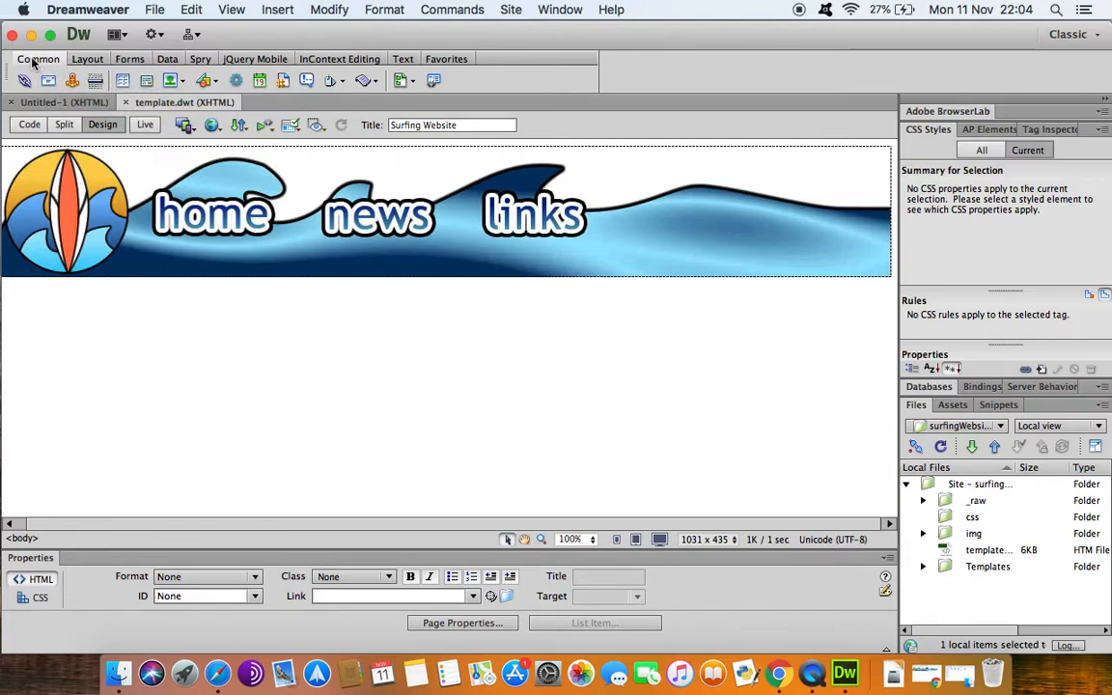
click(1076, 34)
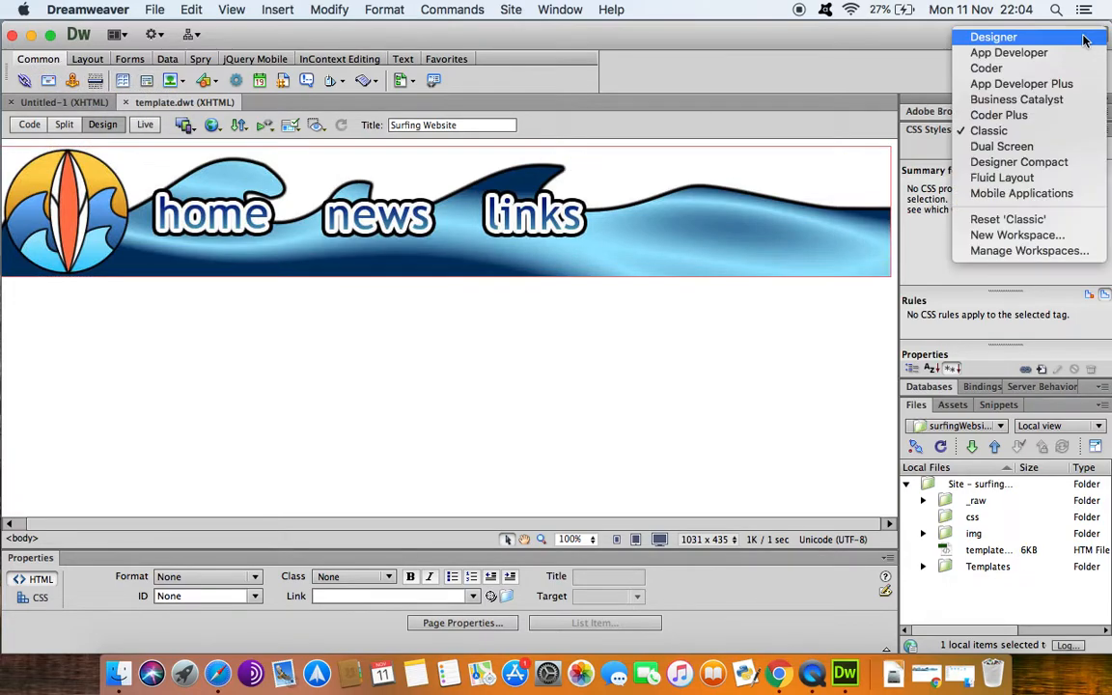
click(1025, 132)
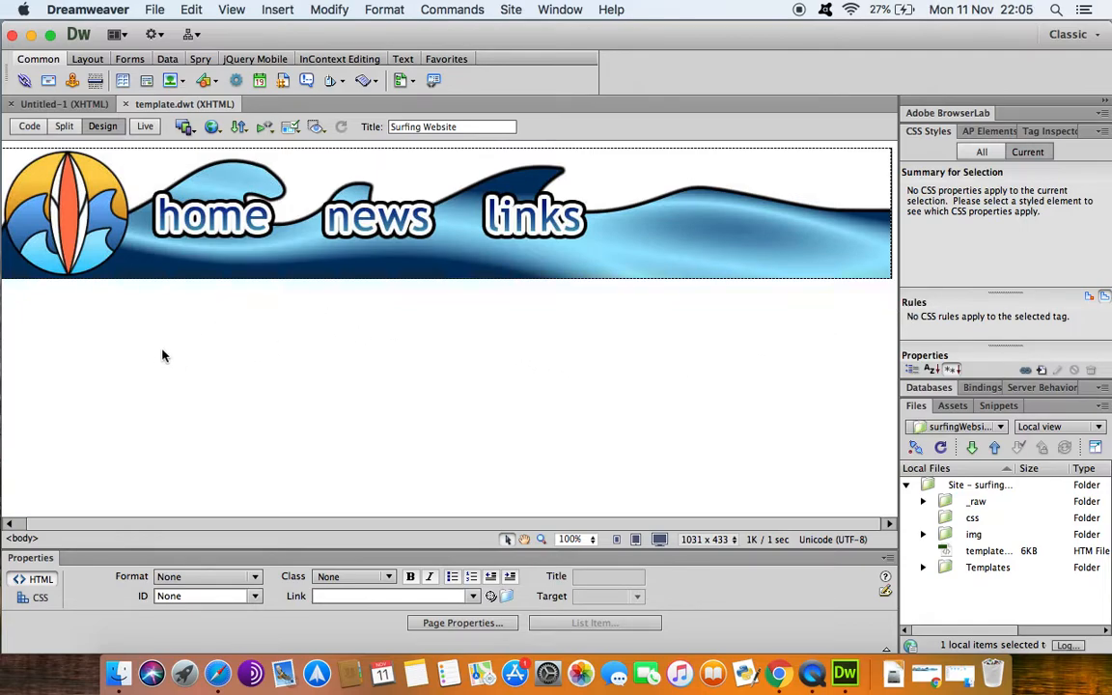
Insert a div tag without class or ID at the insertion point below the header of template.dwt.
click(145, 83)
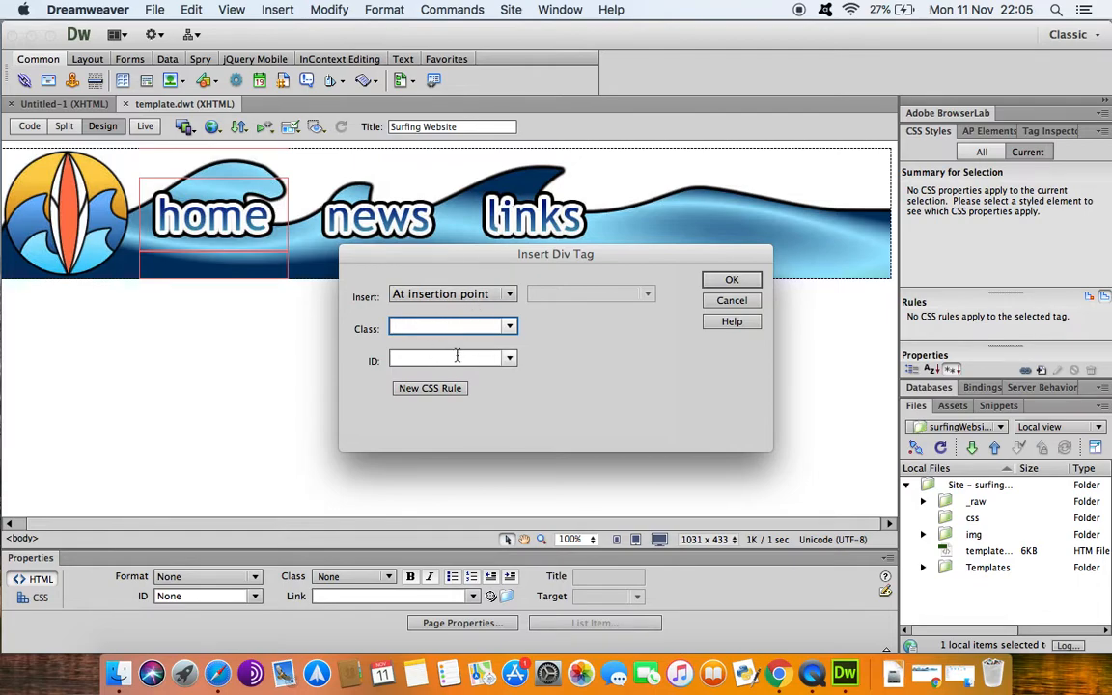
click(733, 281)
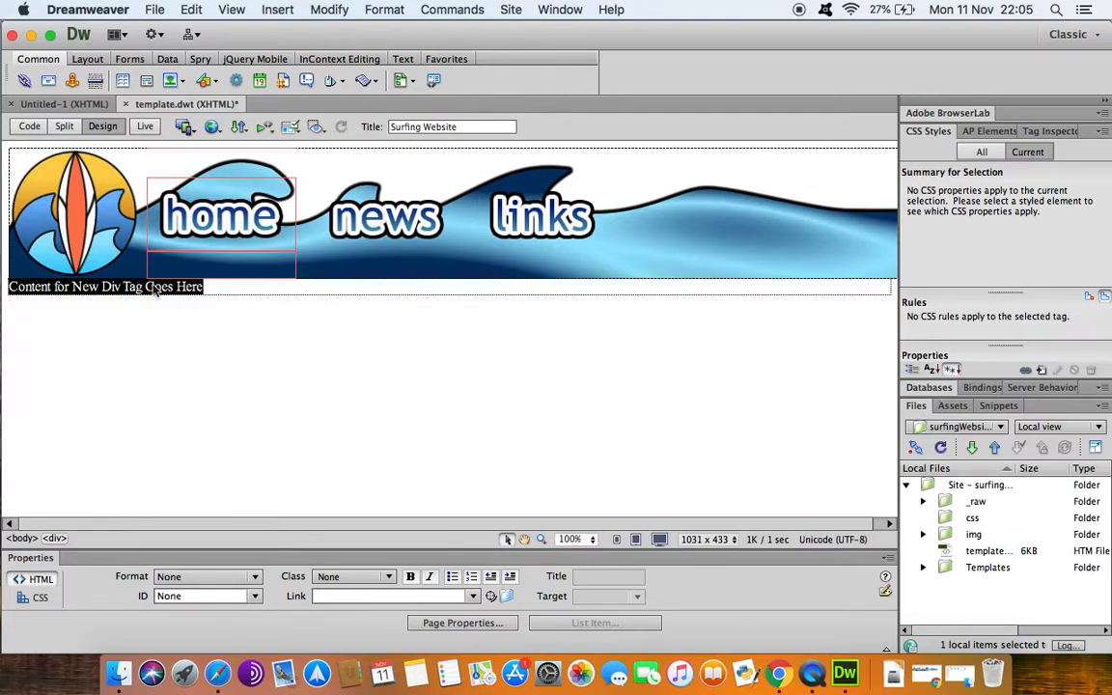
click(260, 312)
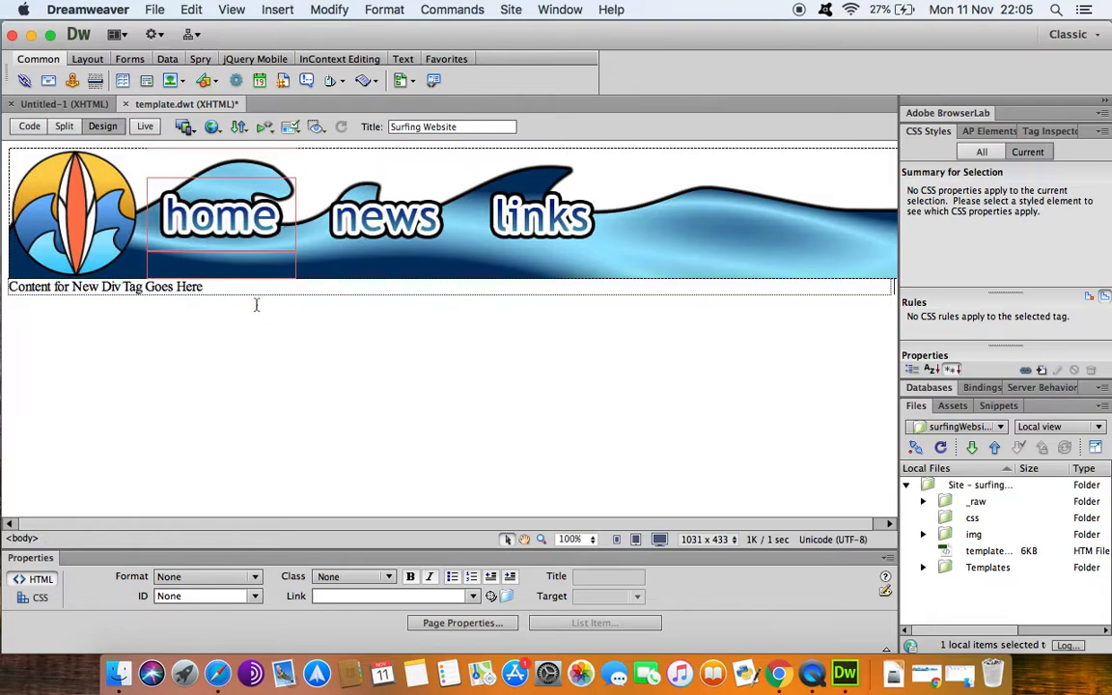
click(252, 300)
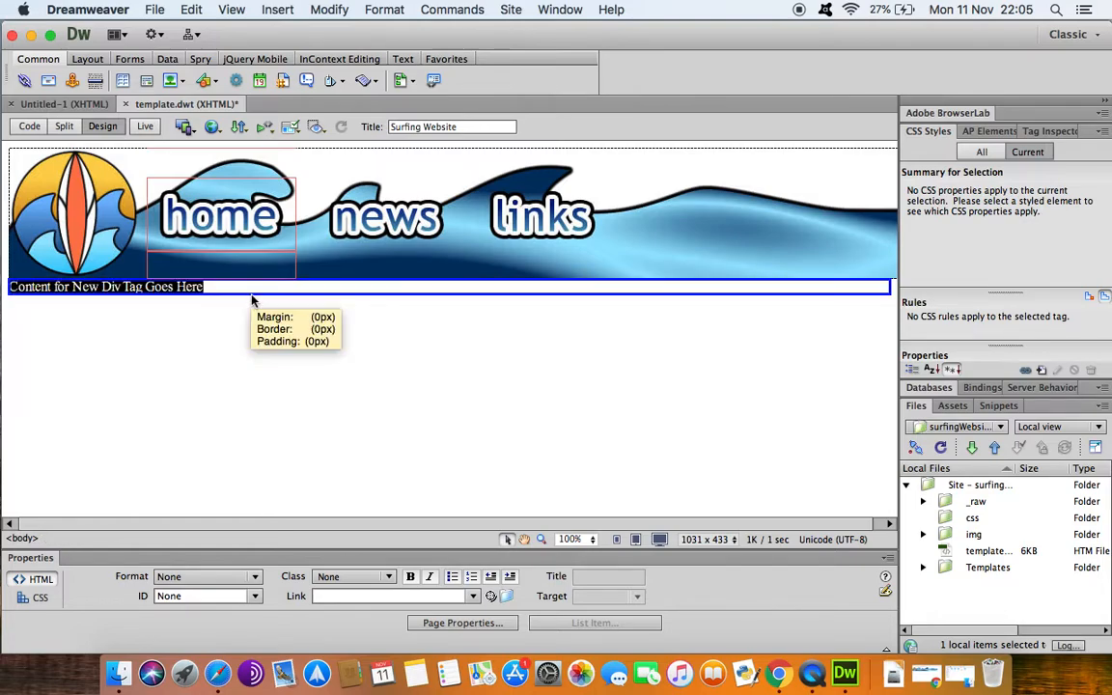
click(246, 351)
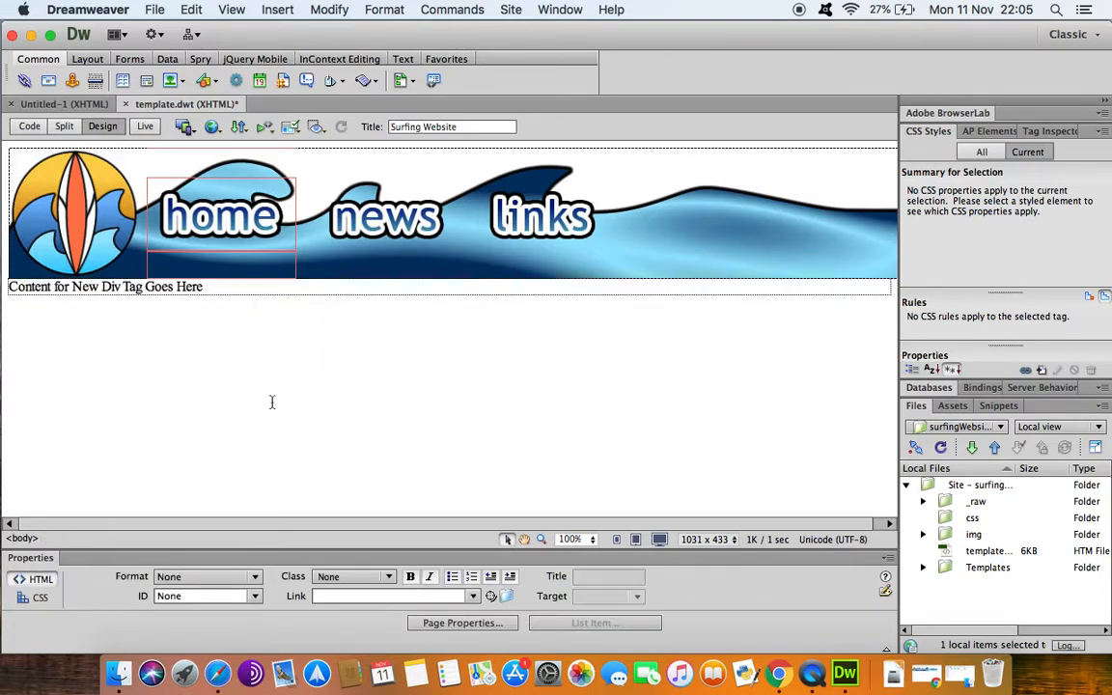
click(271, 298)
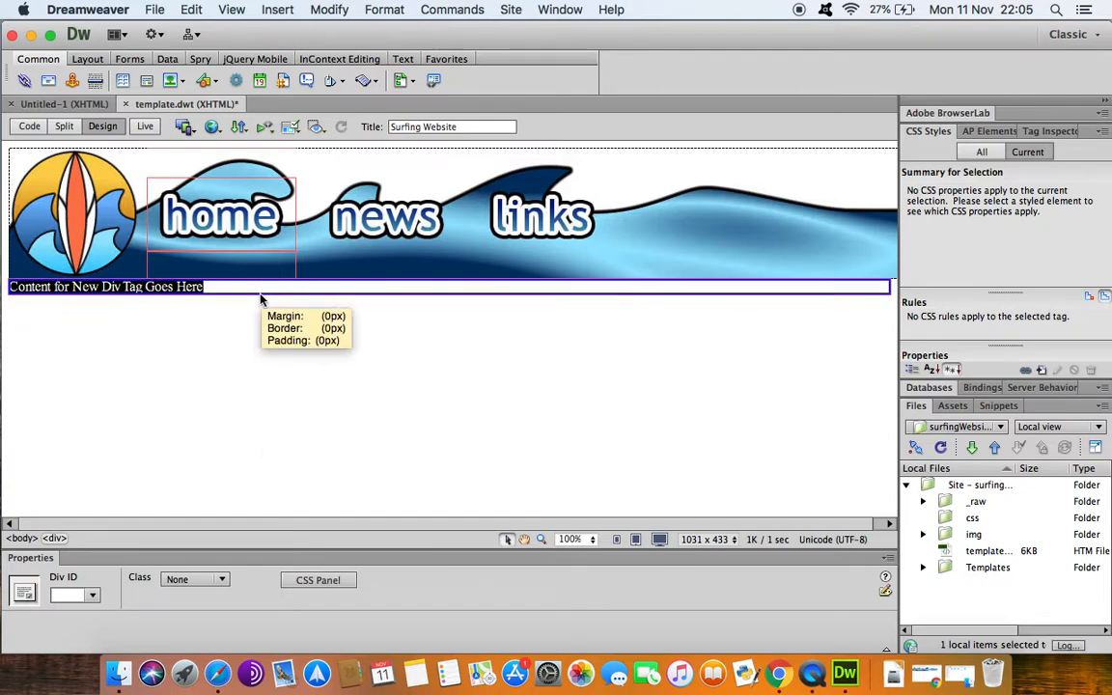
right_click(260, 300)
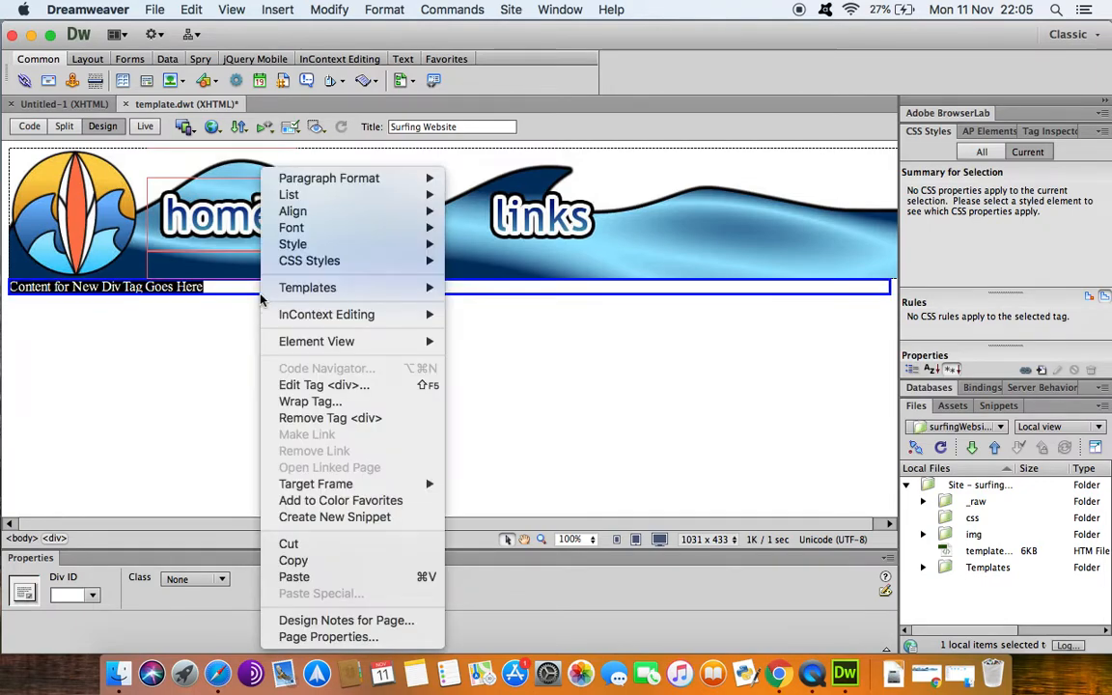
mouse_move(275, 294)
click(232, 299)
click(245, 364)
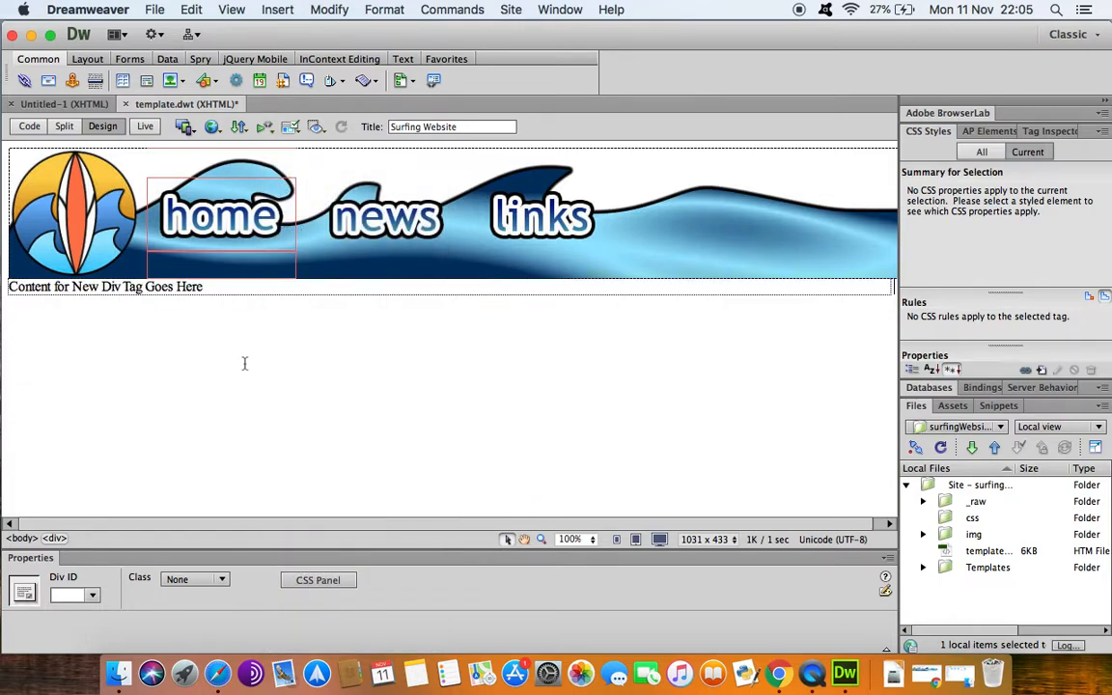
click(240, 296)
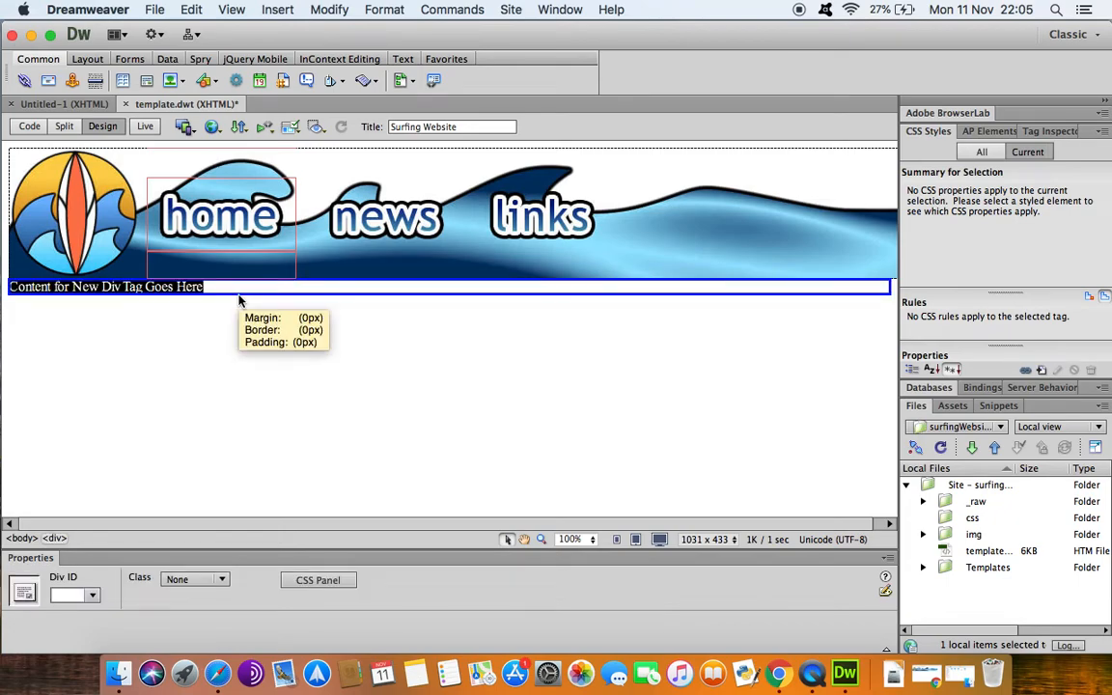
right_click(239, 301)
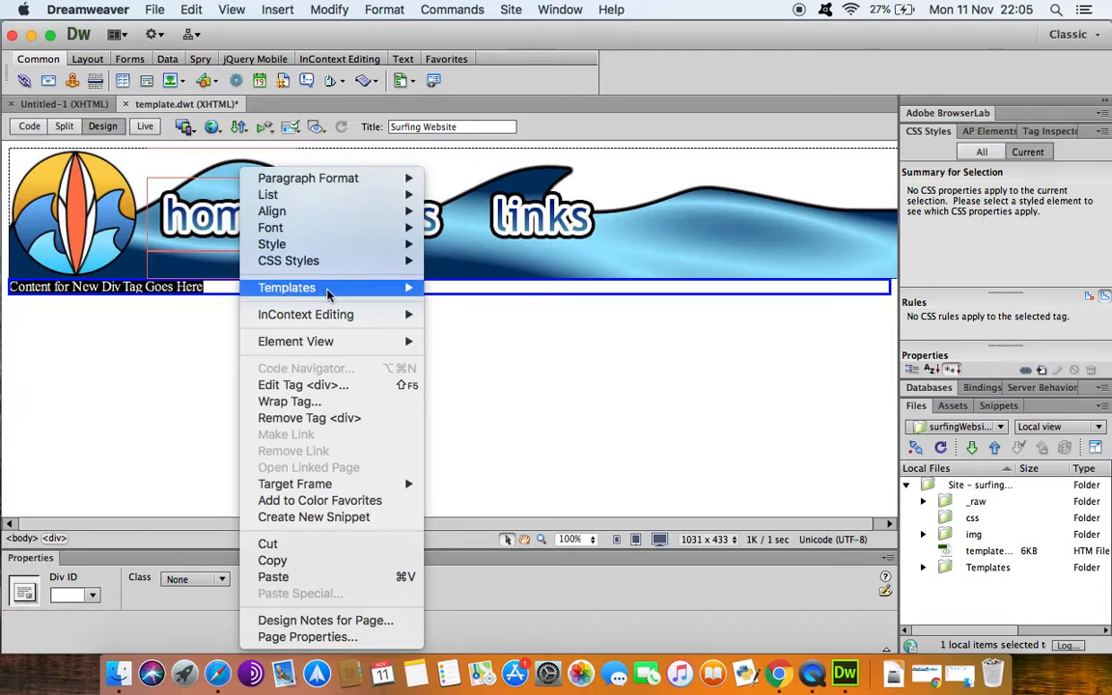
mouse_move(399, 289)
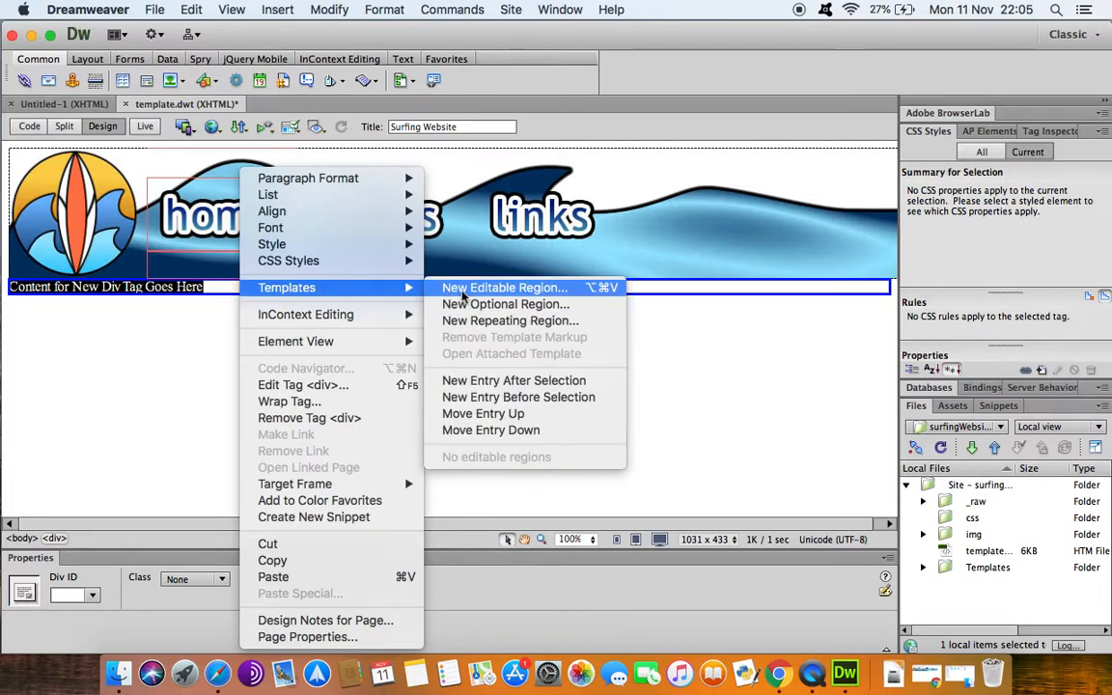
click(189, 344)
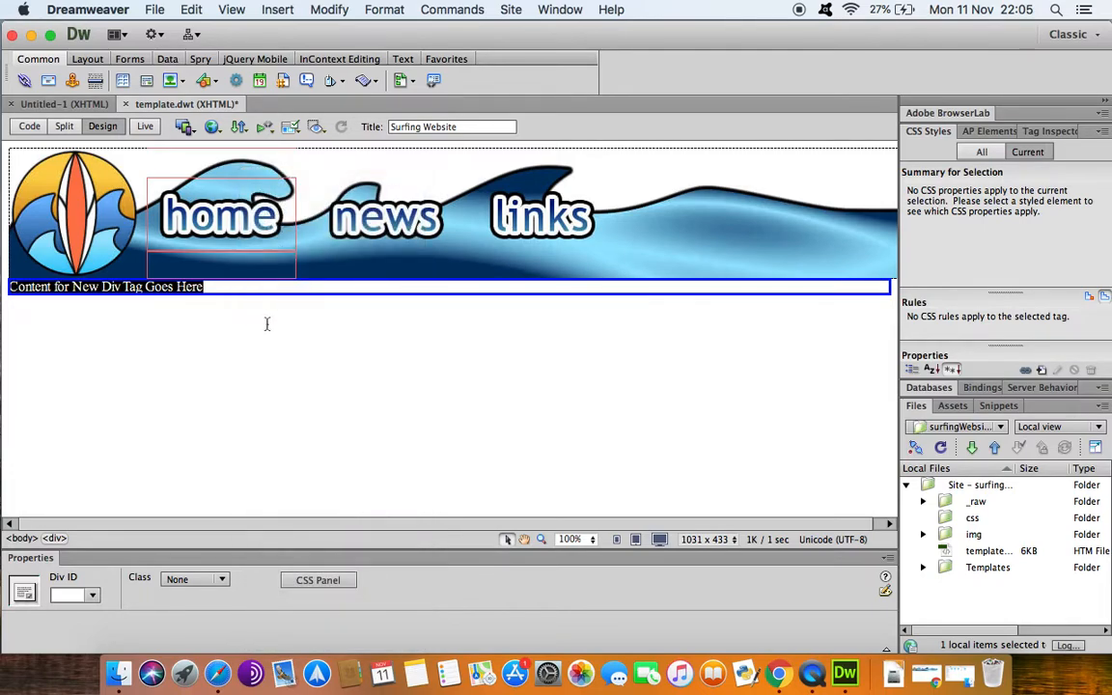
click(254, 324)
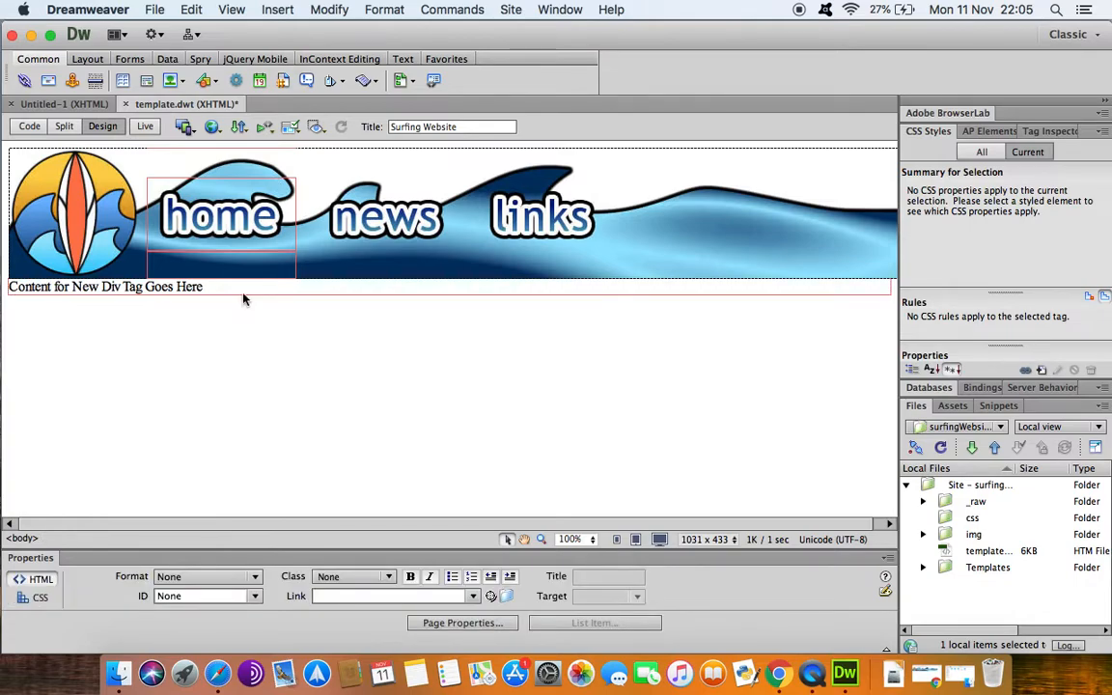
click(244, 300)
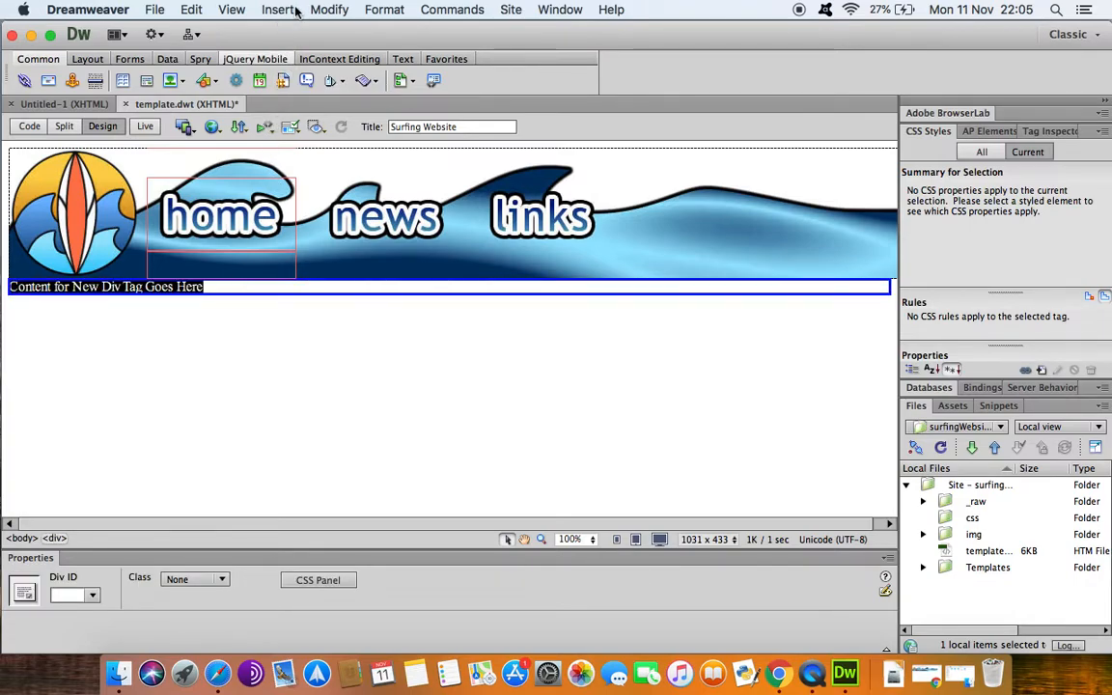
click(324, 9)
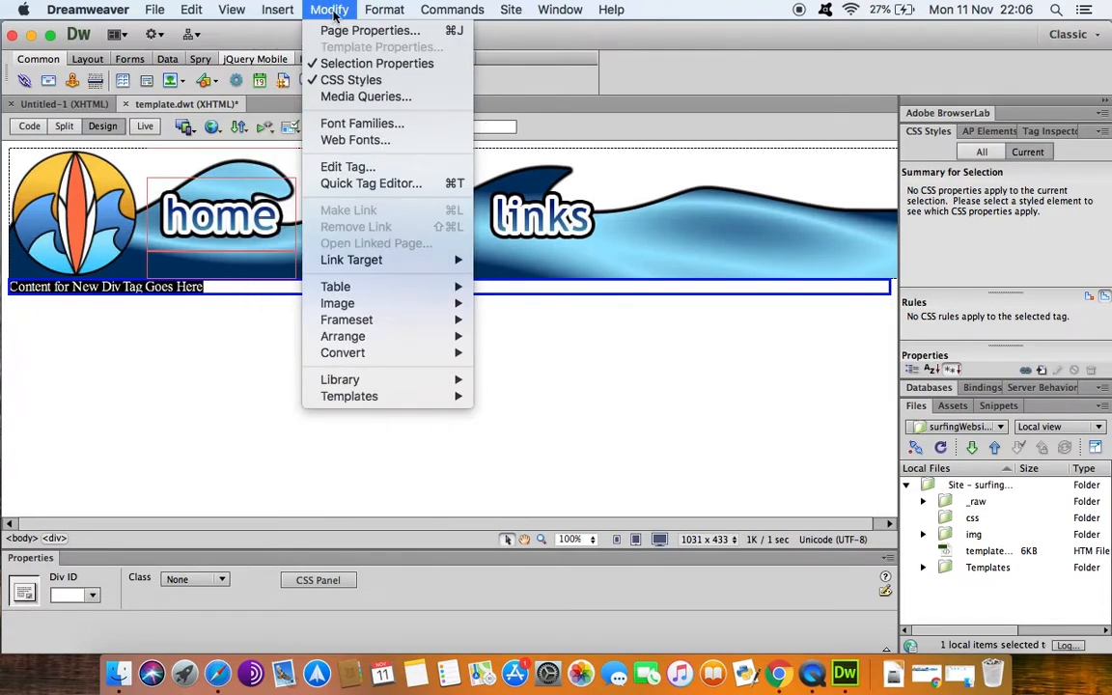
mouse_move(413, 401)
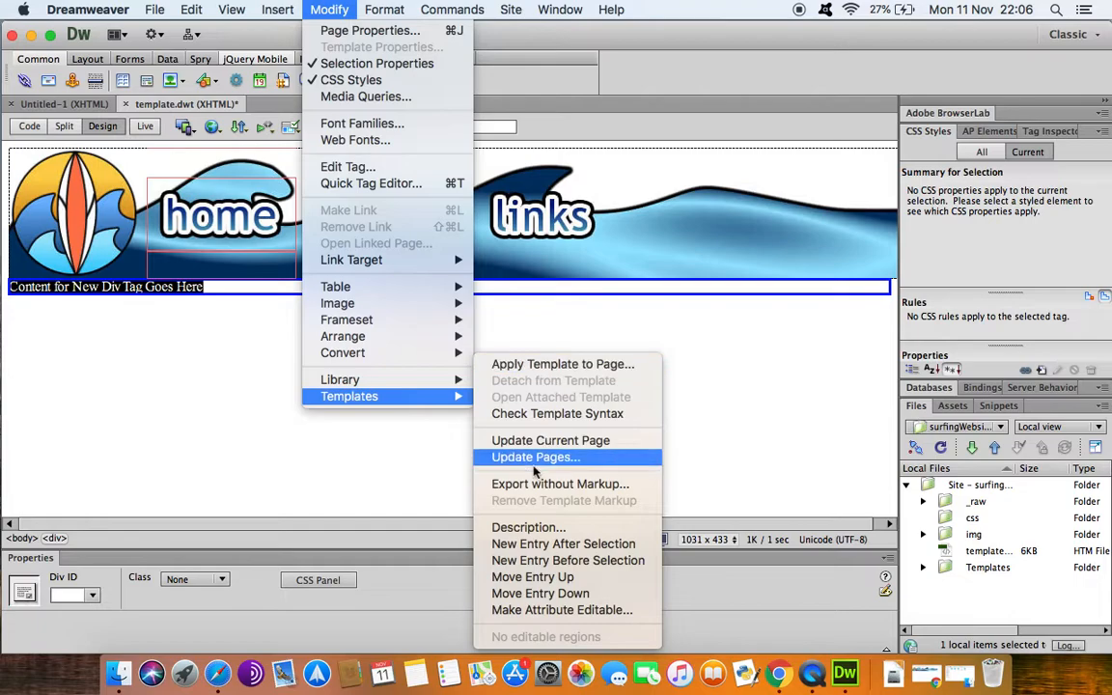
mouse_move(293, 9)
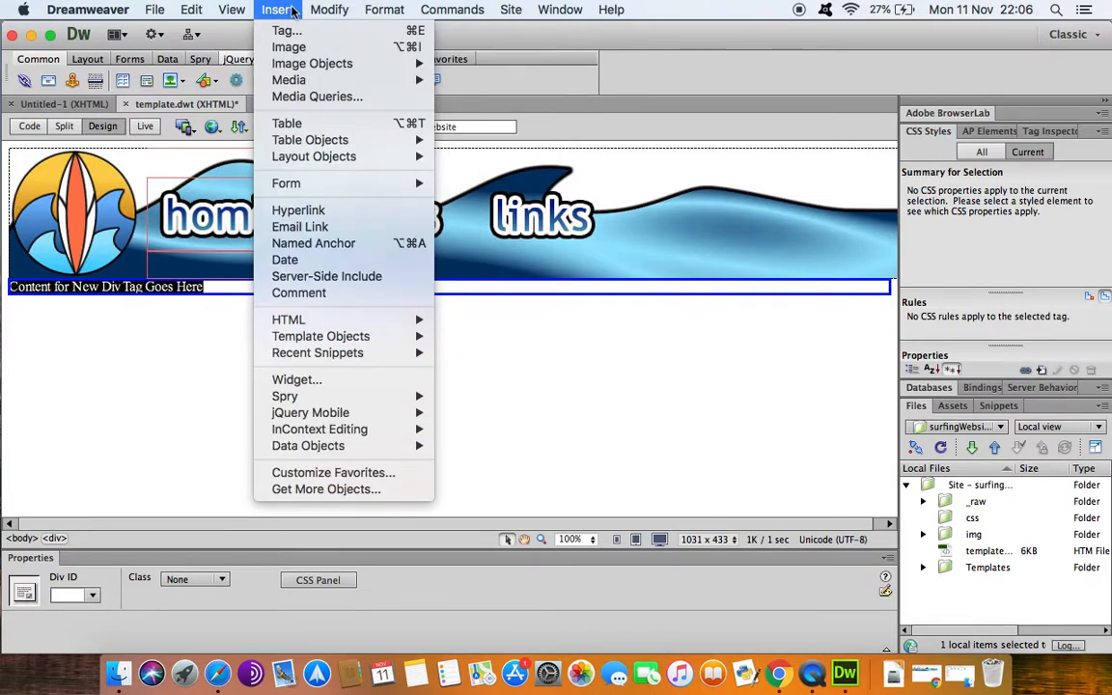
mouse_move(328, 339)
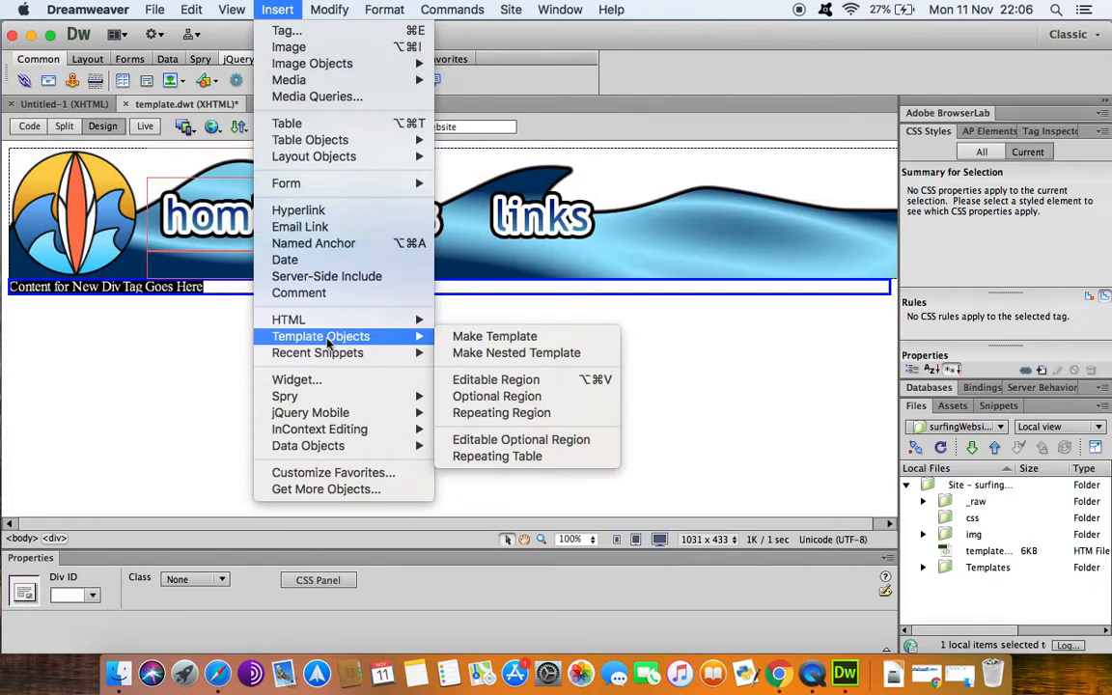
click(214, 306)
click(288, 343)
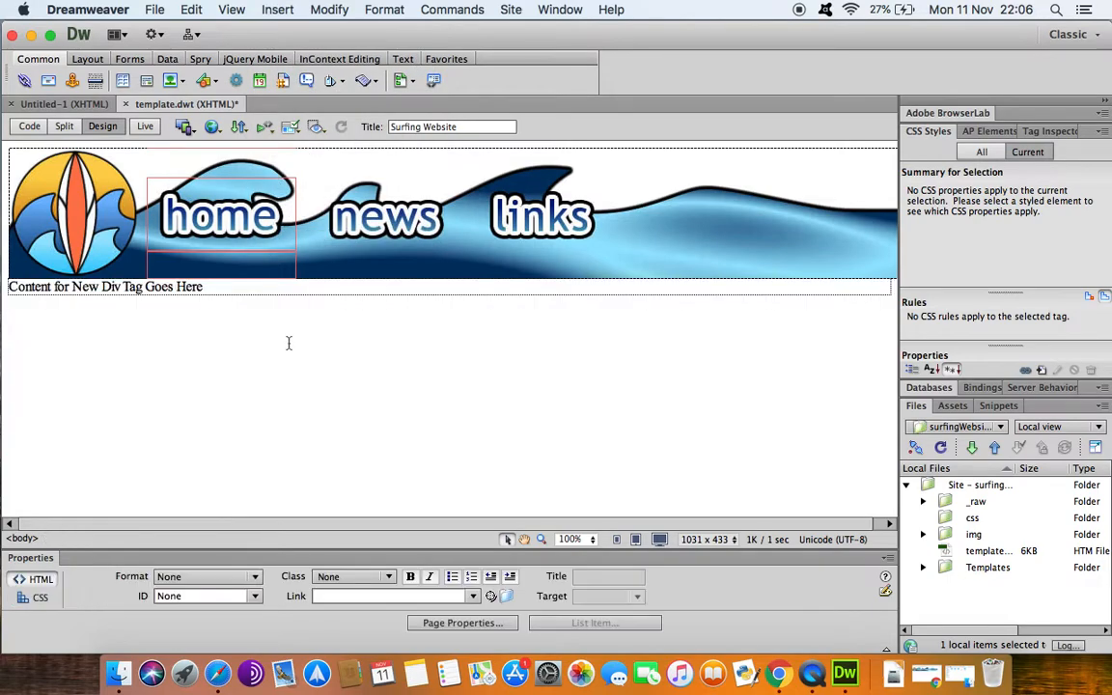
Make the new div below the header an editable template region named mainContentArea.
click(274, 294)
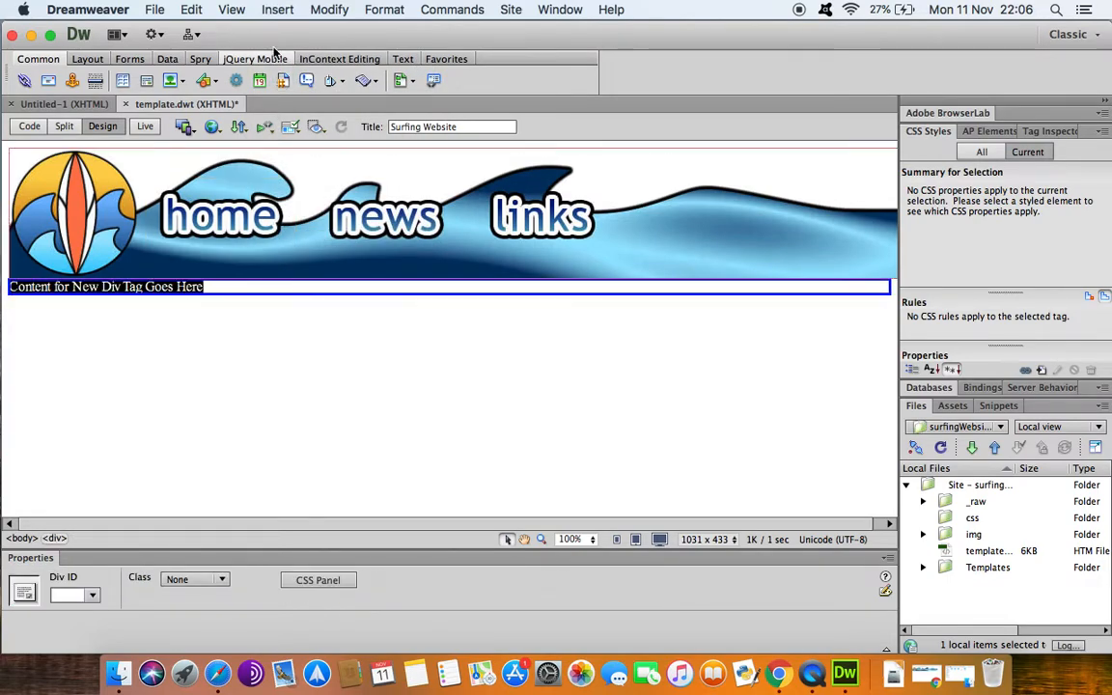
click(281, 12)
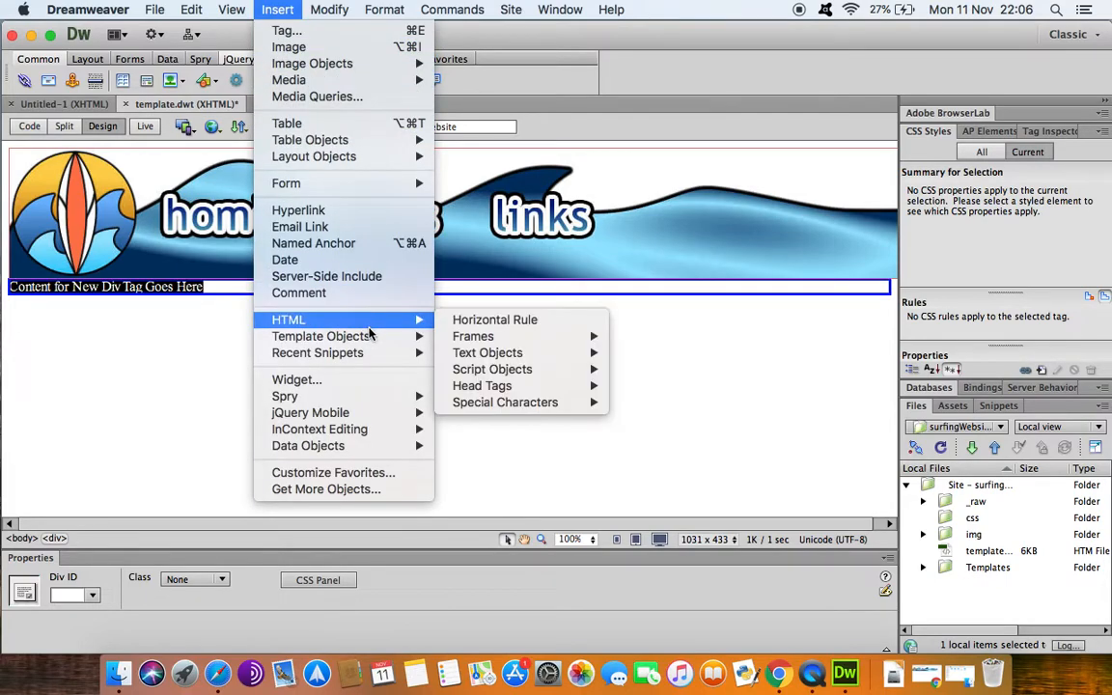
mouse_move(371, 338)
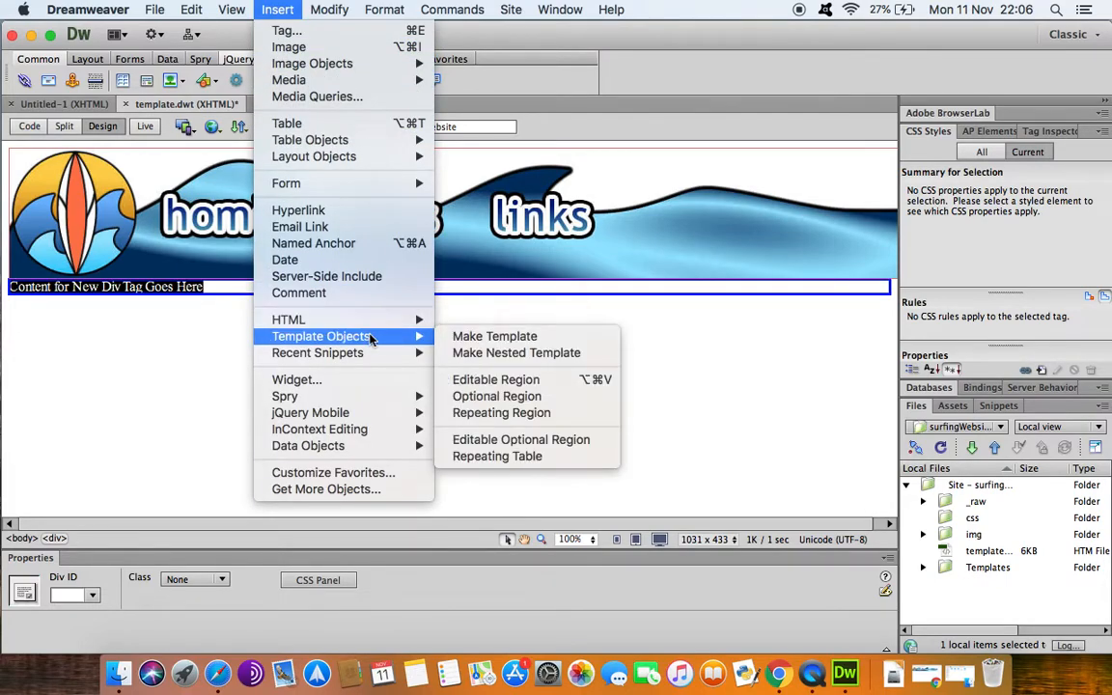
click(494, 384)
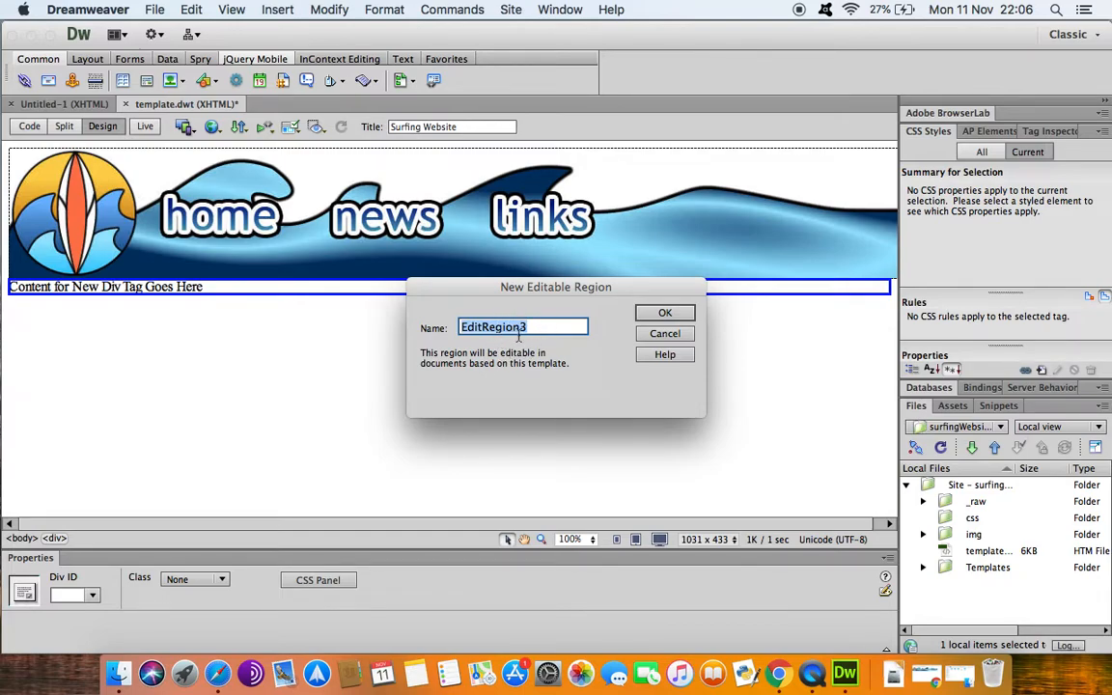
text(mainContentArea)
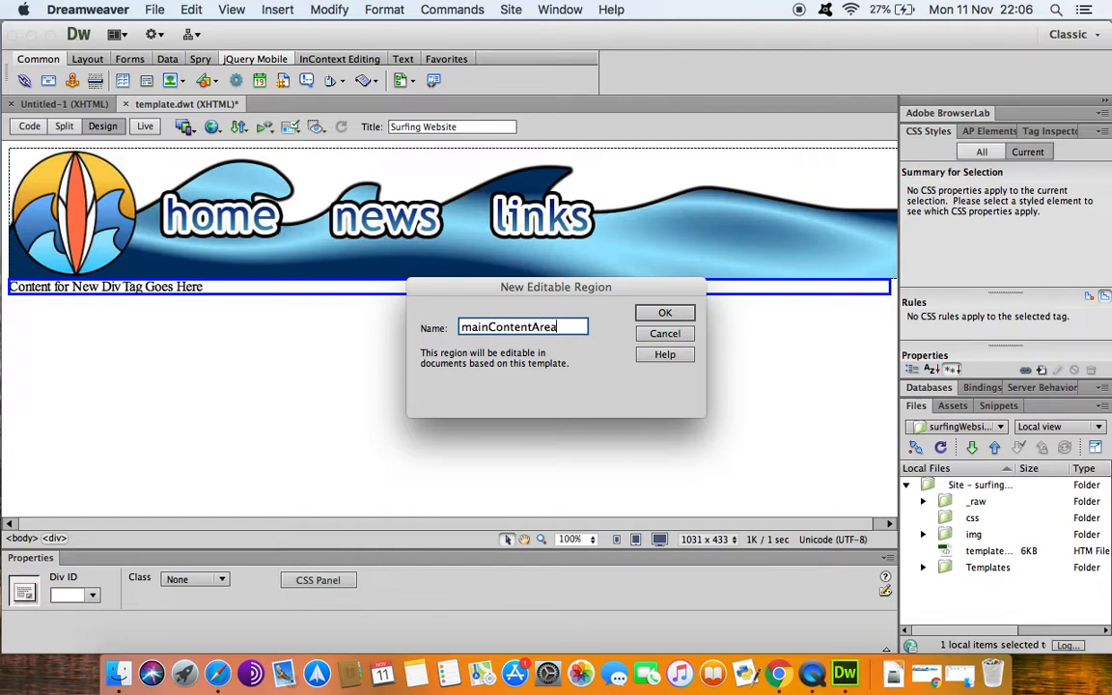
click(665, 314)
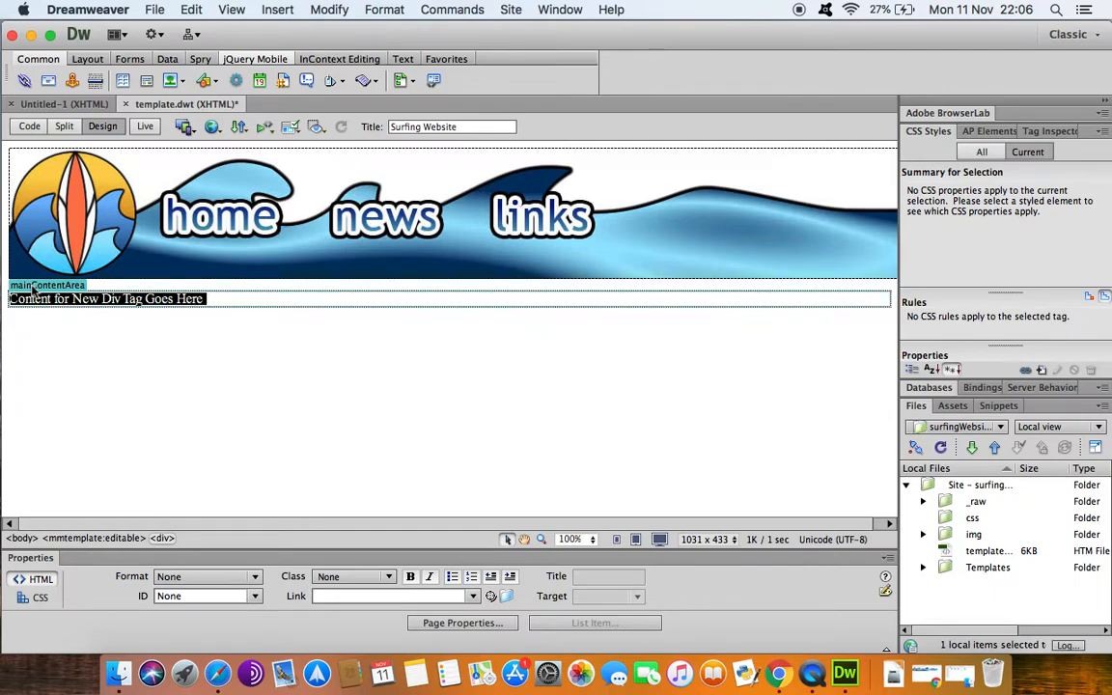
click(67, 345)
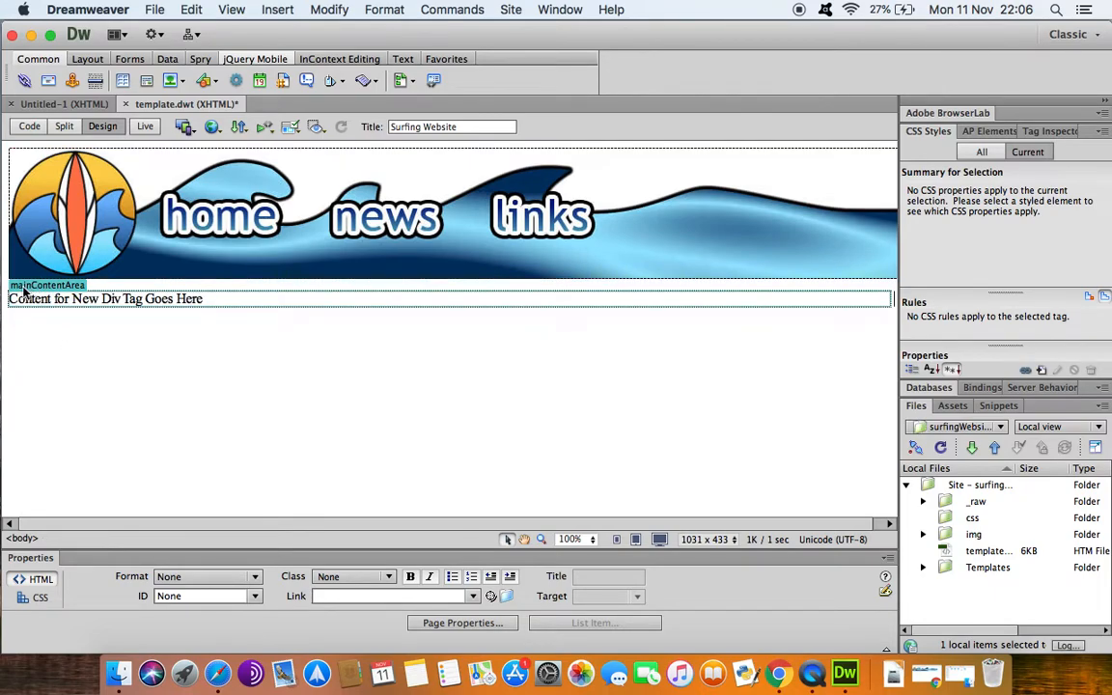
click(224, 302)
click(228, 353)
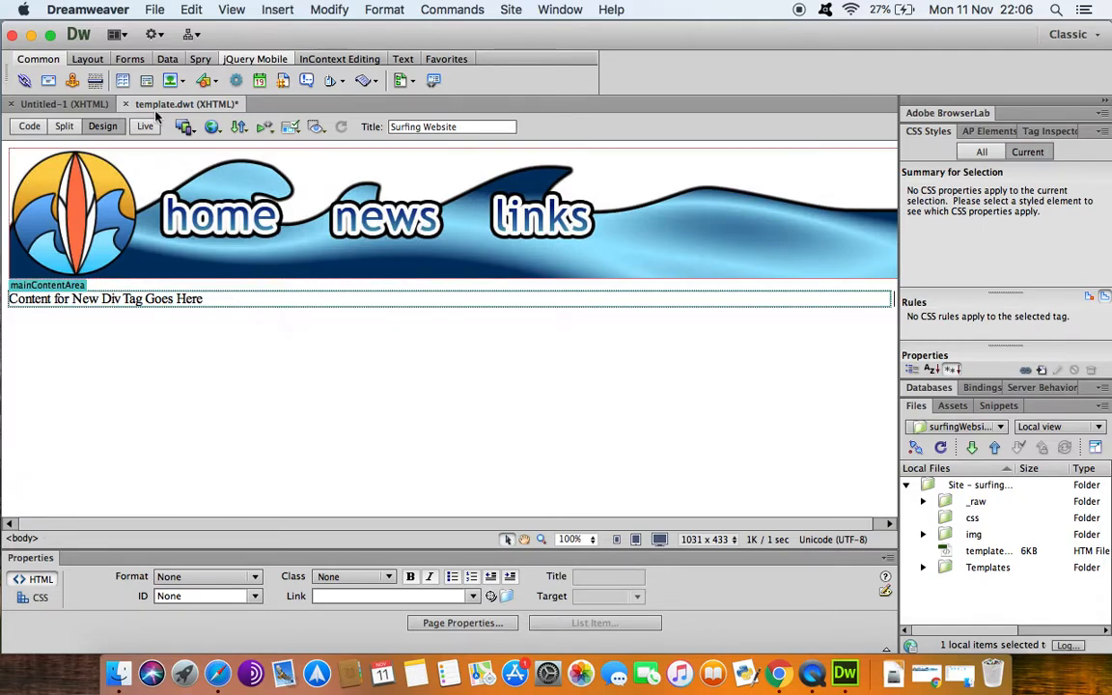
Save and close template.dwt, and check the site's Templates folder for the template file.
click(147, 10)
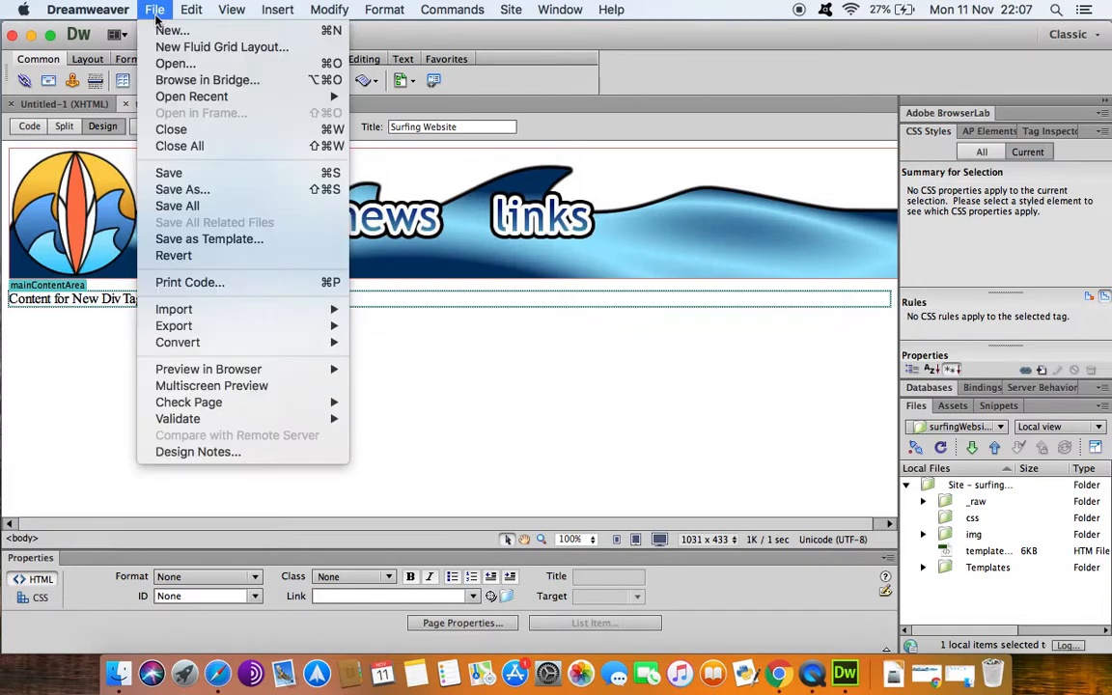
click(178, 176)
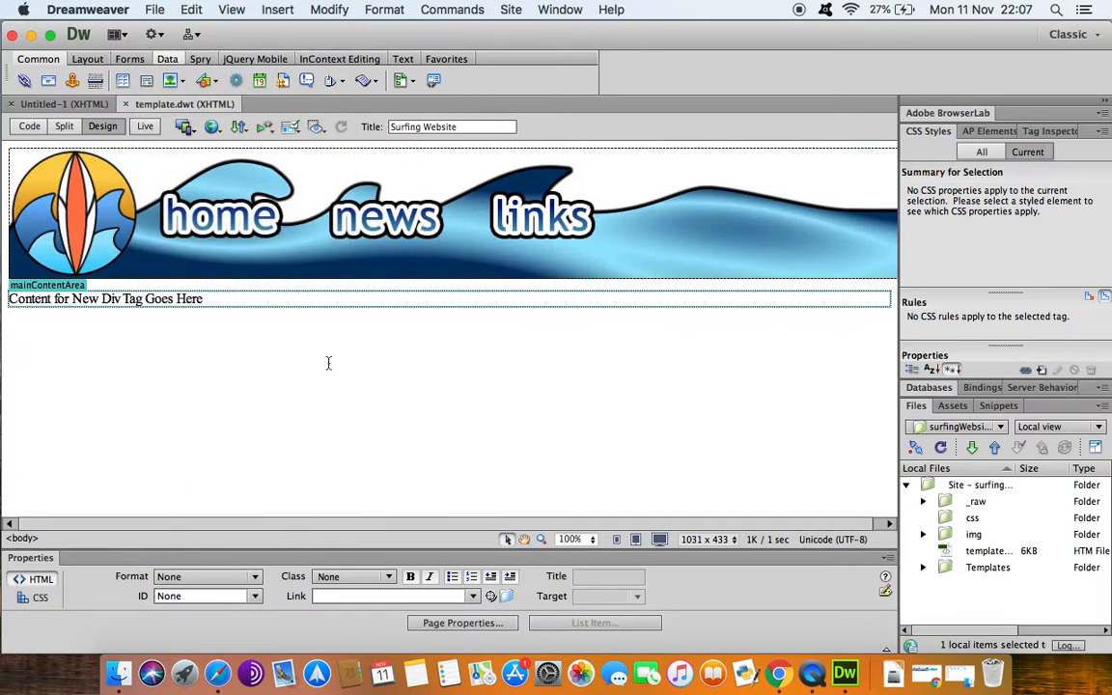
click(128, 104)
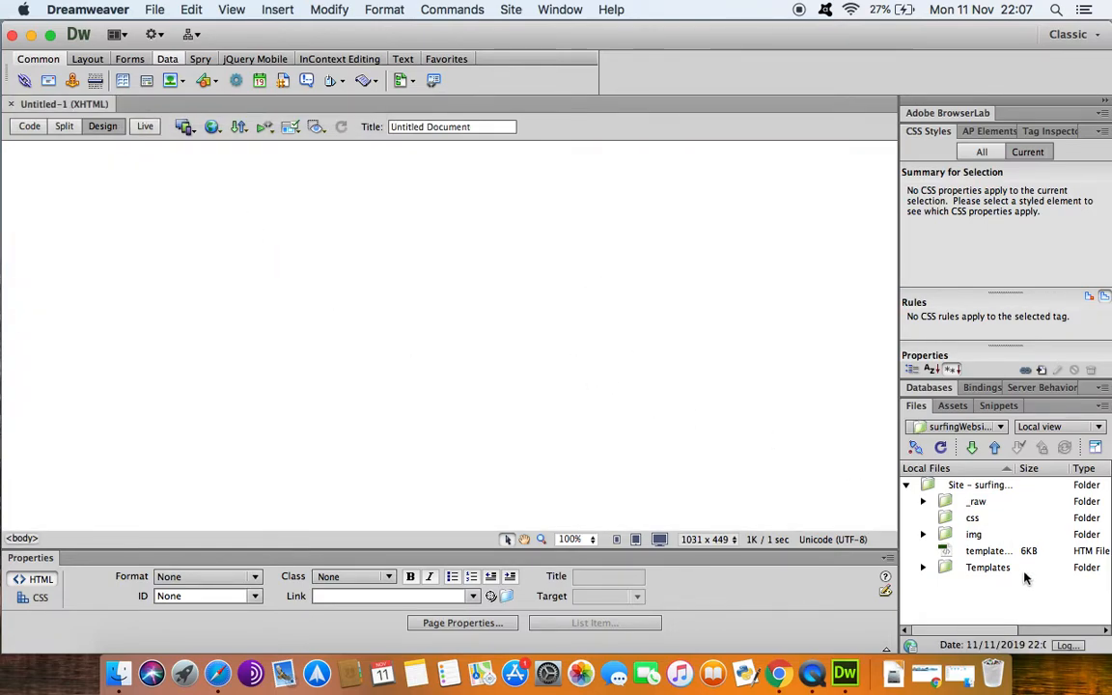
click(923, 568)
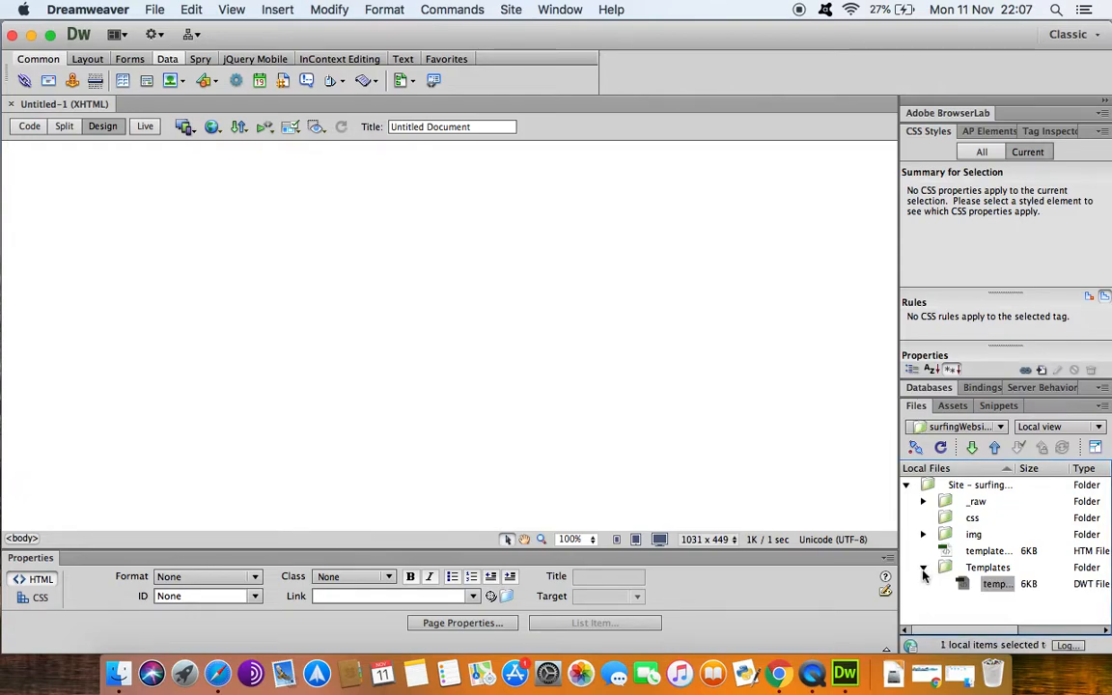
click(922, 568)
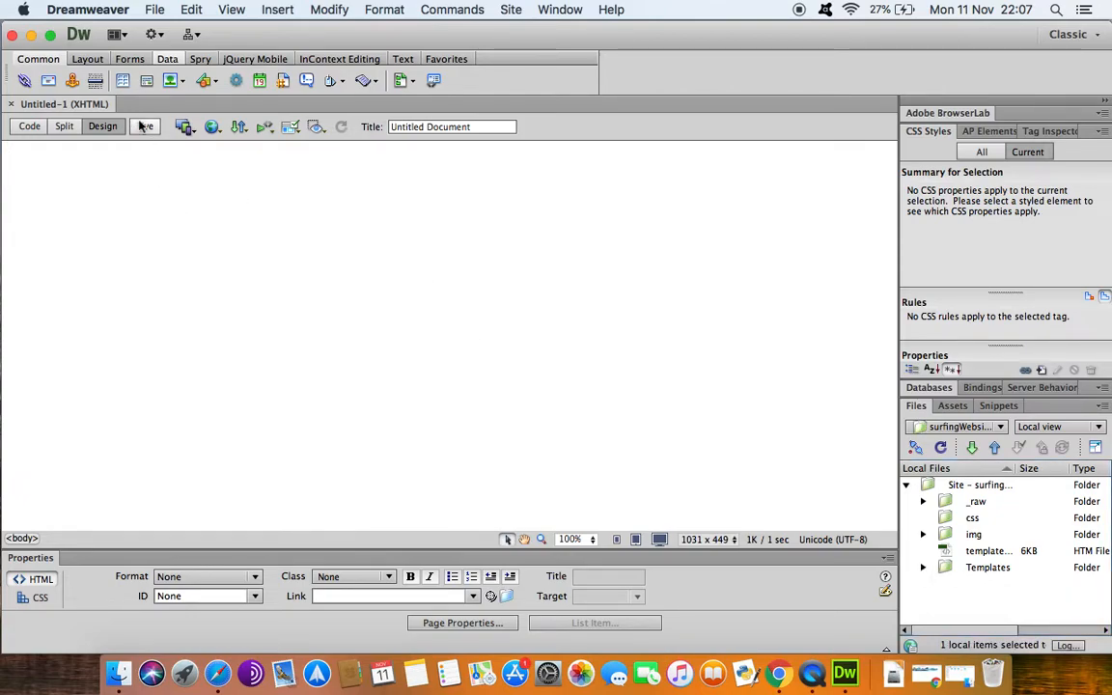
Apply the surfingWebsite site's template named template to the blank Untitled-1 page.
click(218, 194)
click(273, 10)
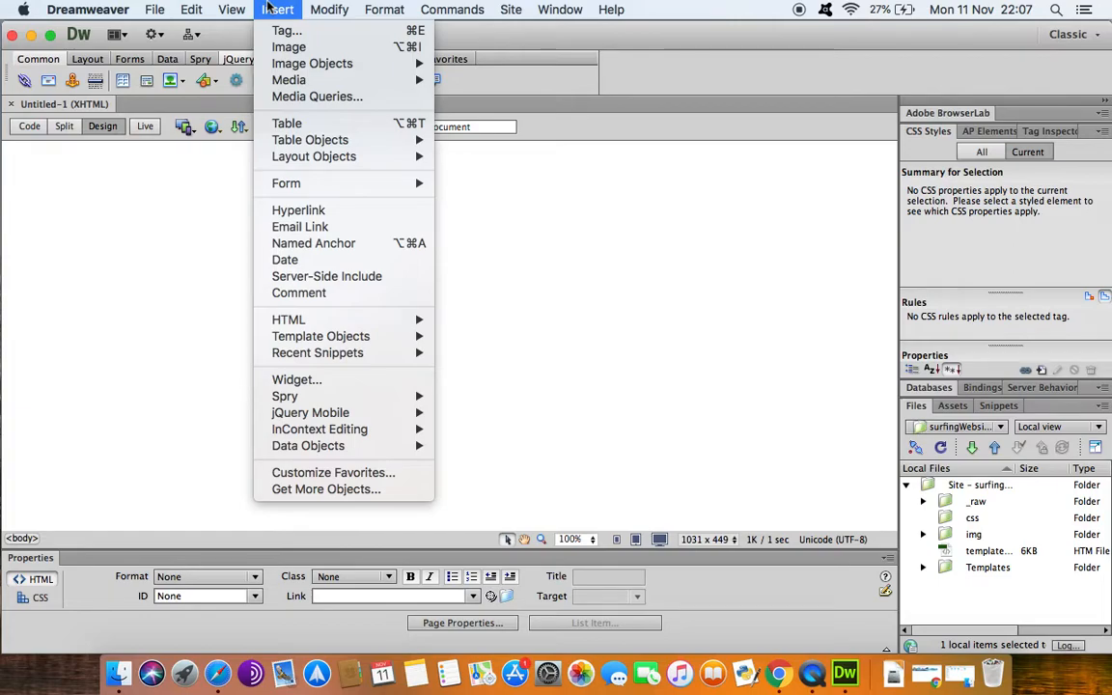
mouse_move(353, 340)
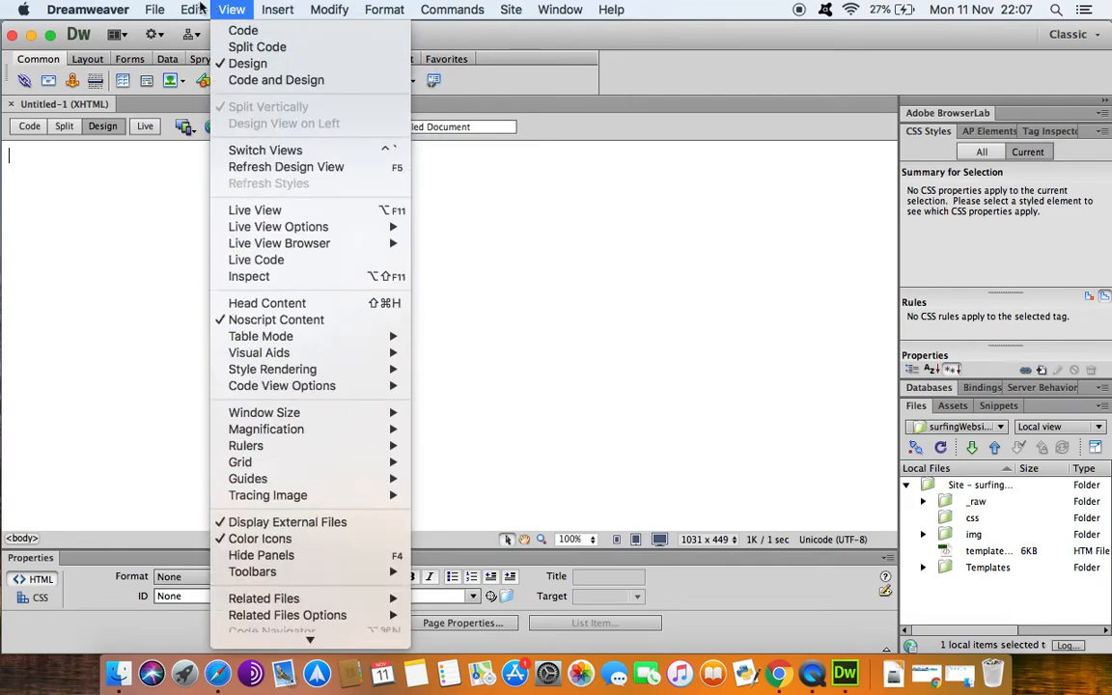
mouse_move(150, 11)
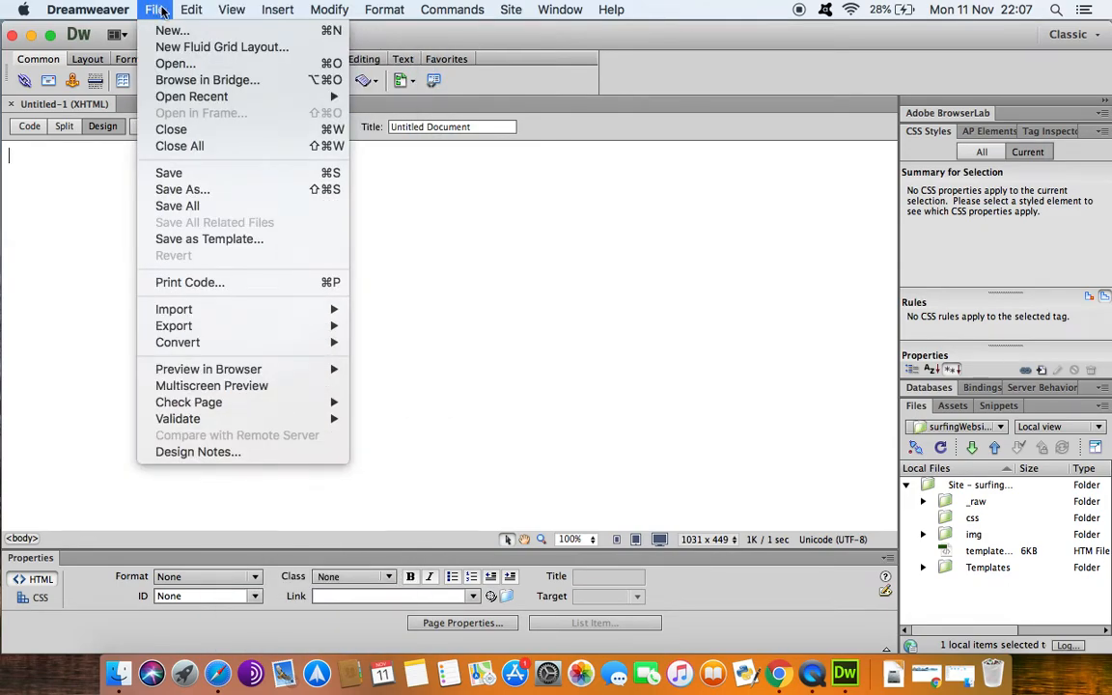
mouse_move(221, 12)
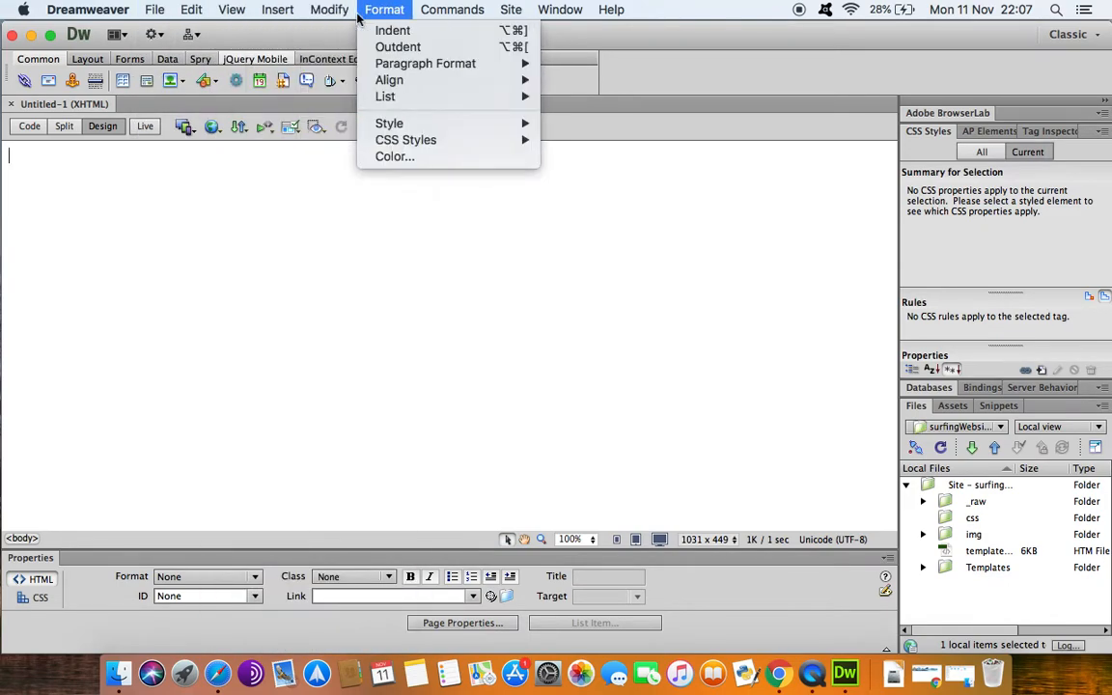
mouse_move(329, 13)
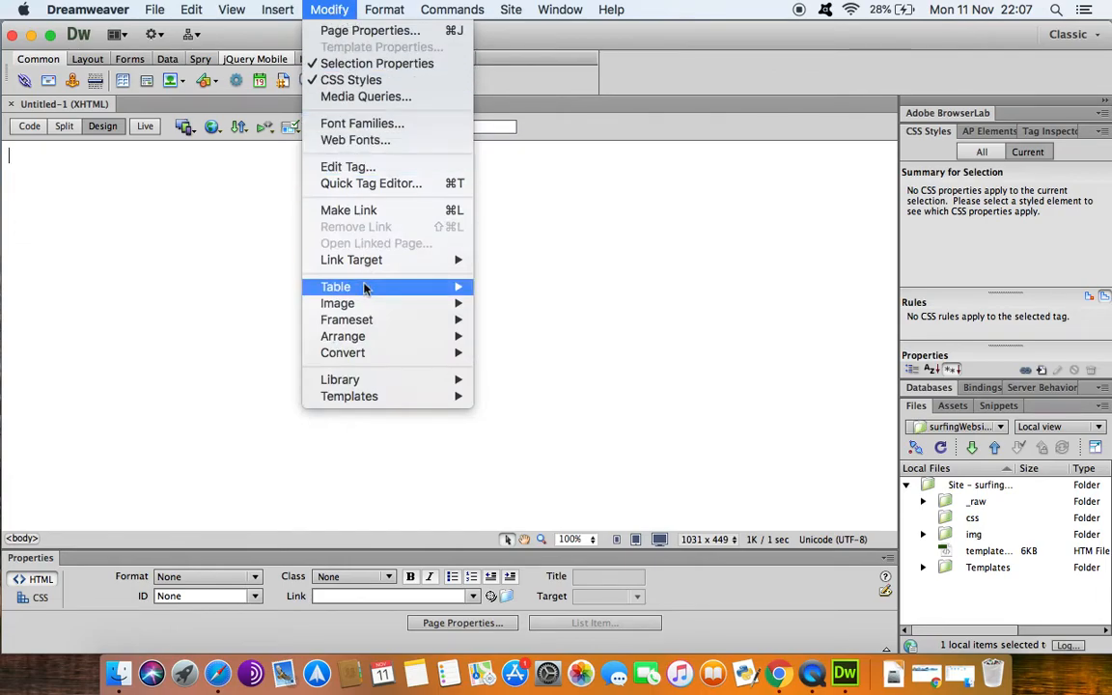
mouse_move(399, 402)
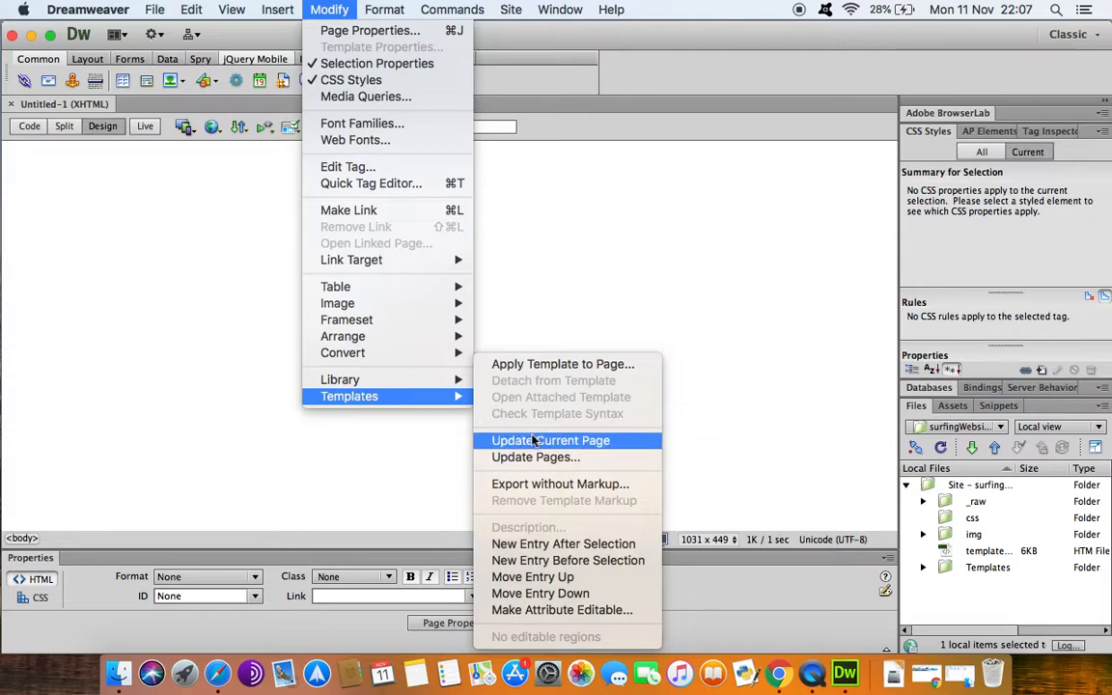
click(532, 368)
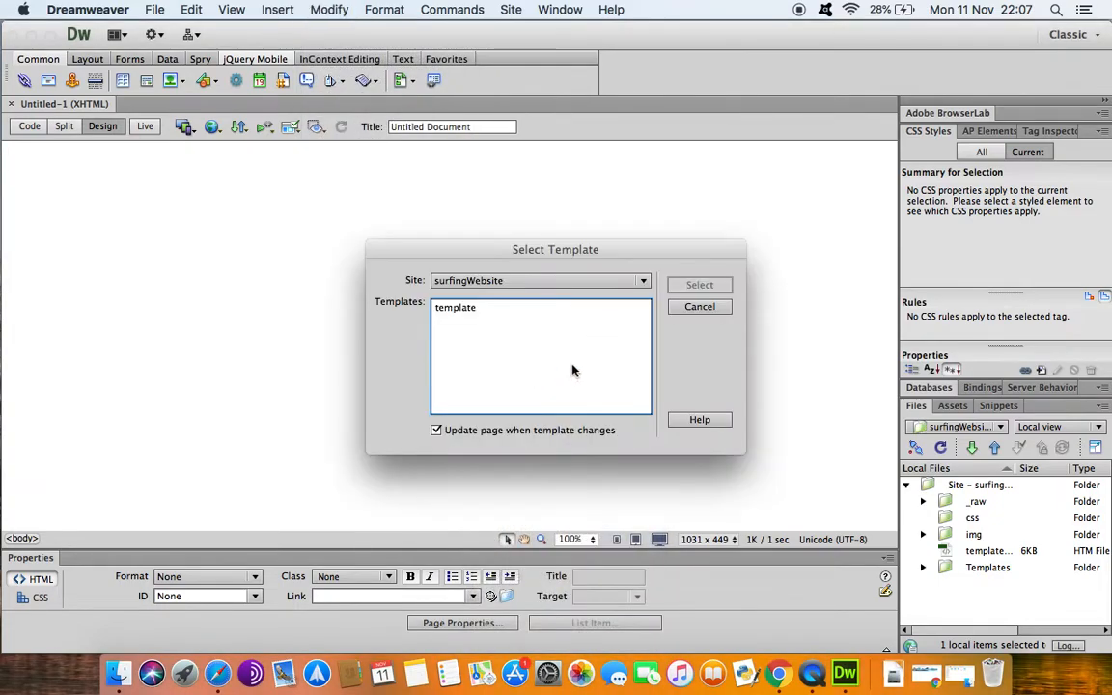
click(462, 310)
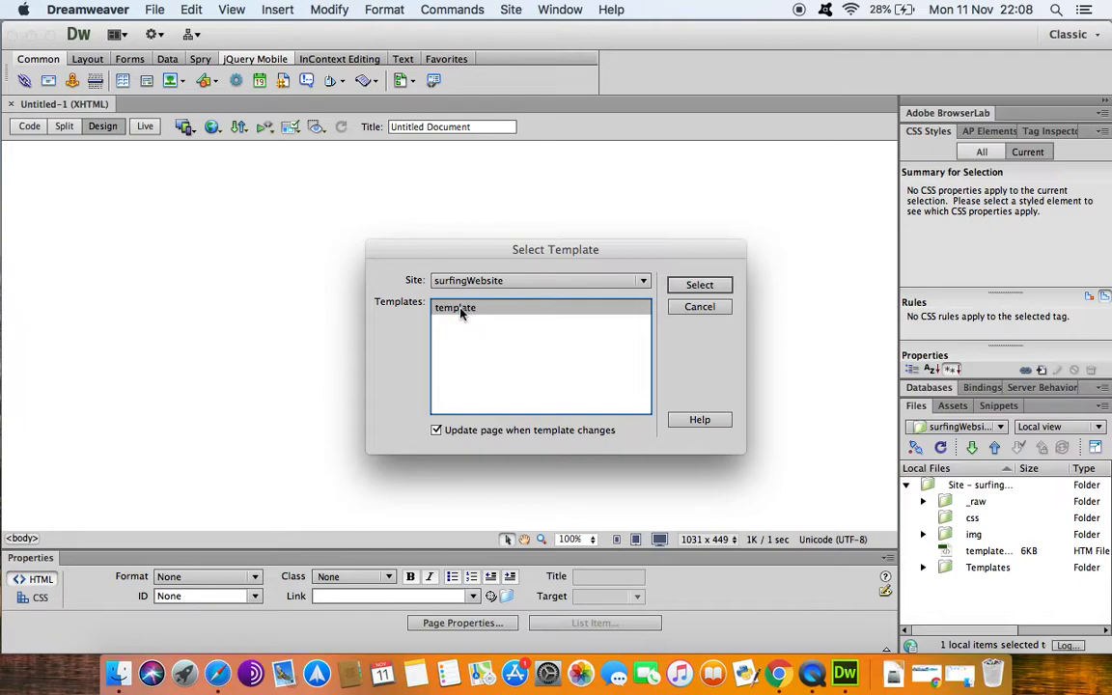
click(700, 285)
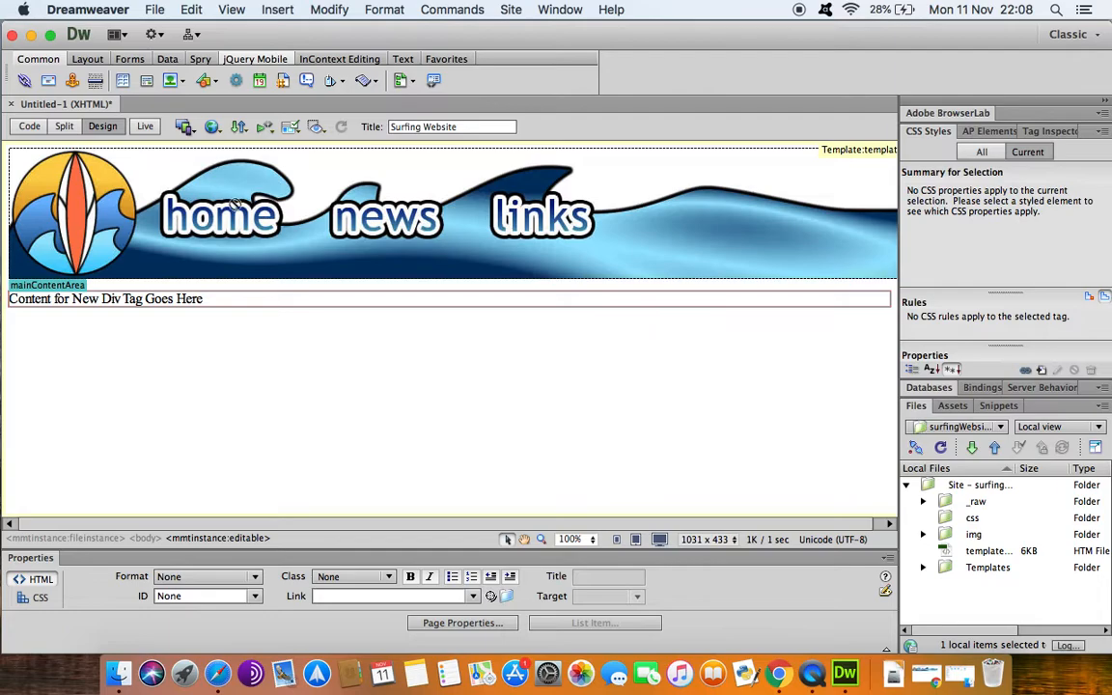
click(326, 9)
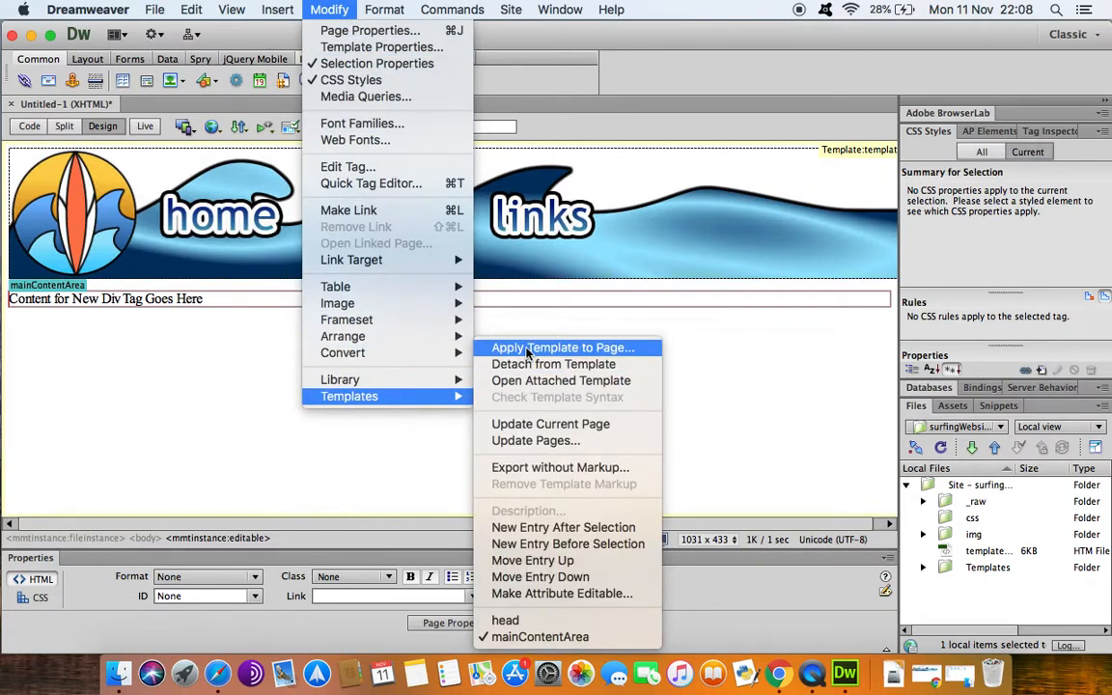
click(253, 415)
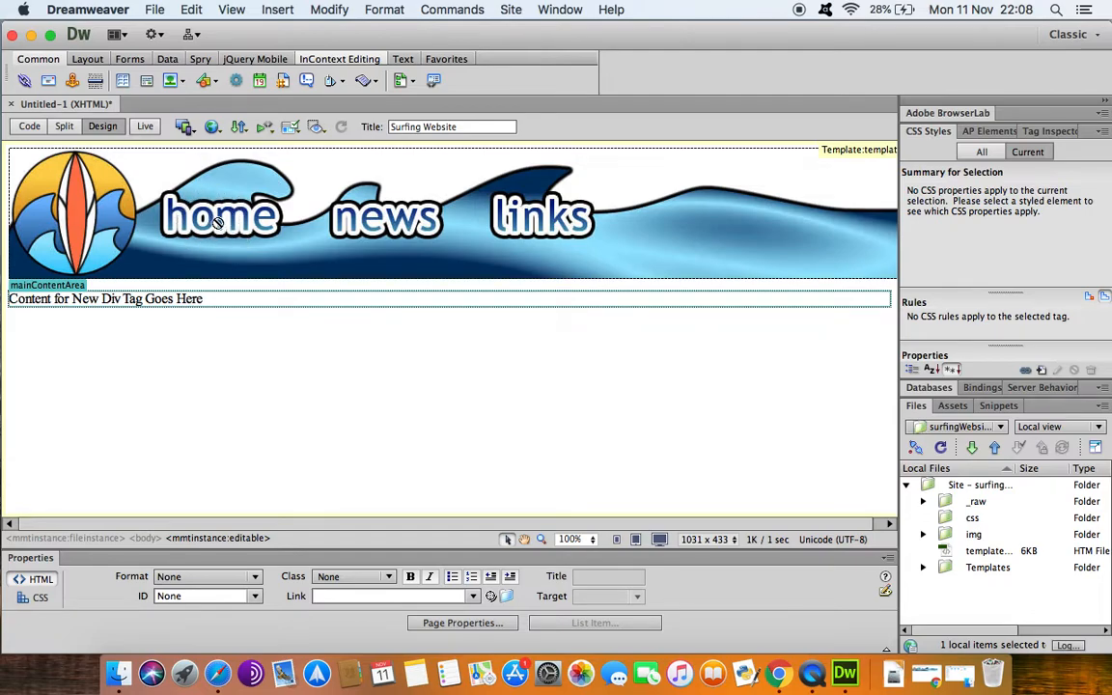
Replace the placeholder text in the mainContentArea region of the untitled page with Home.
click(234, 304)
click(174, 292)
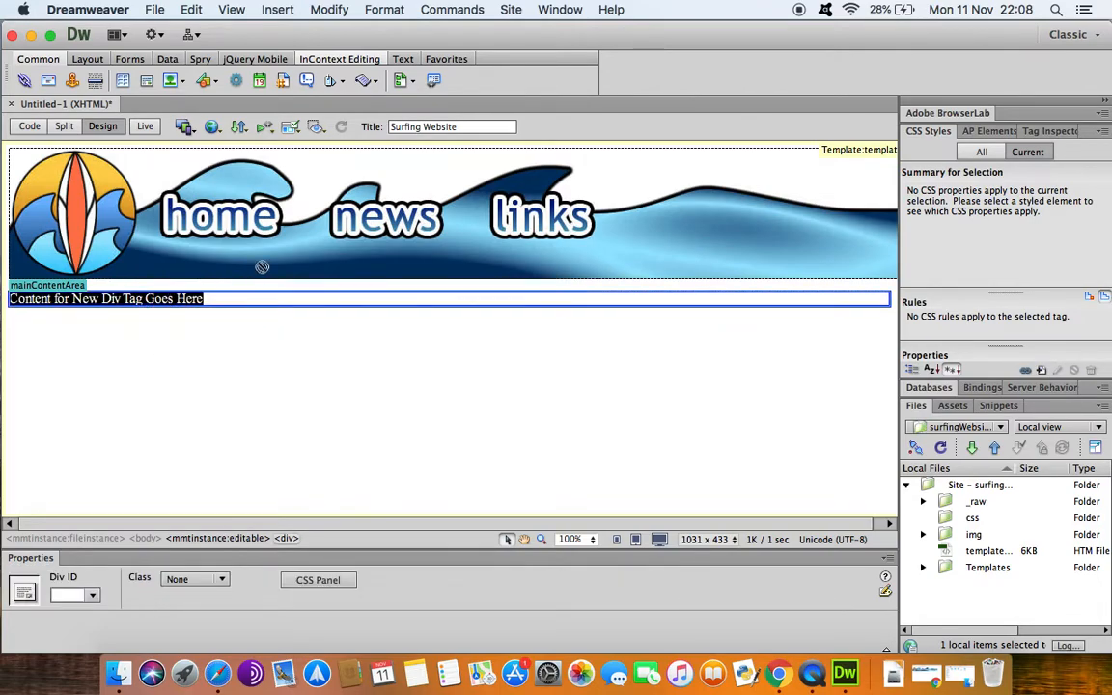
text(Home)
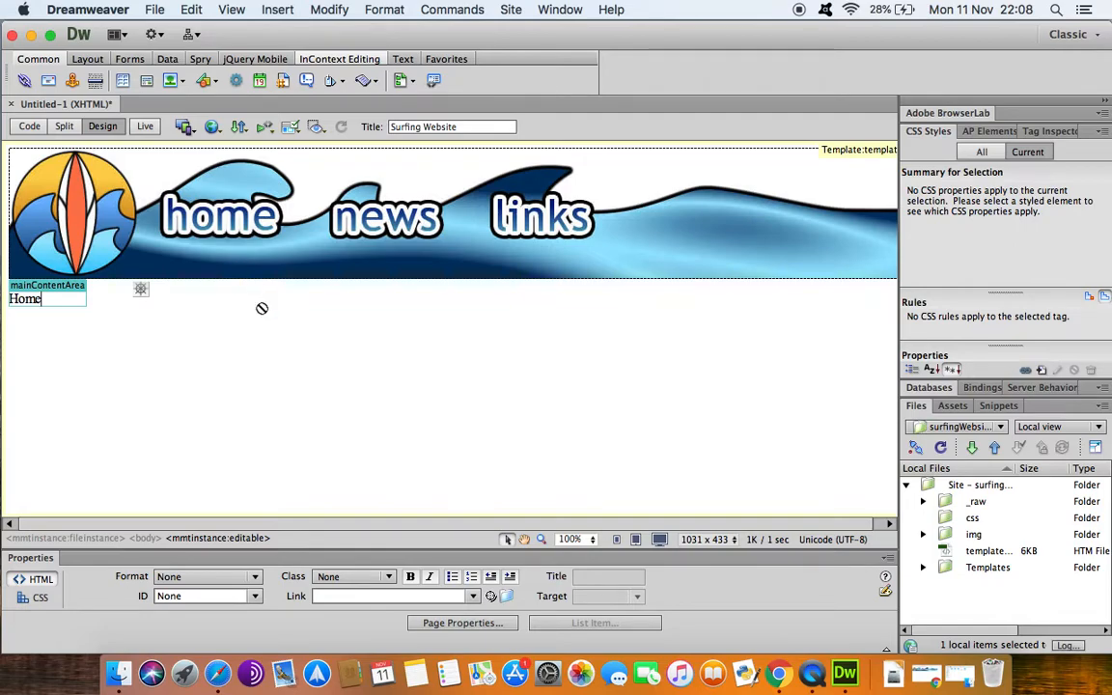
click(46, 298)
drag(43, 301, 10, 304)
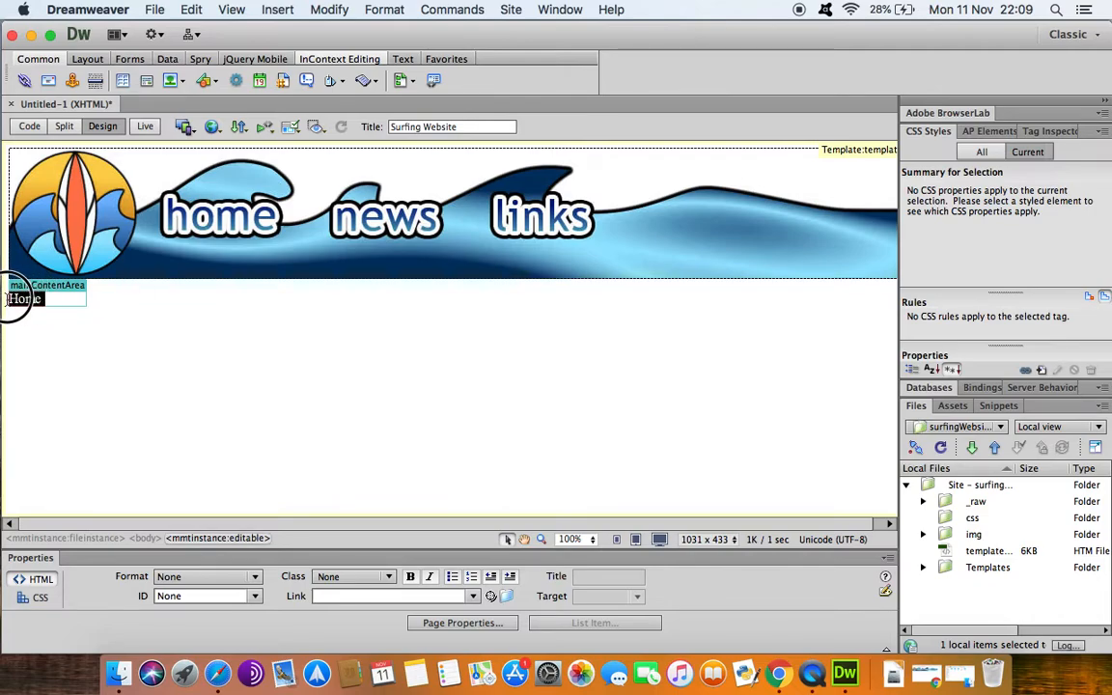
click(60, 300)
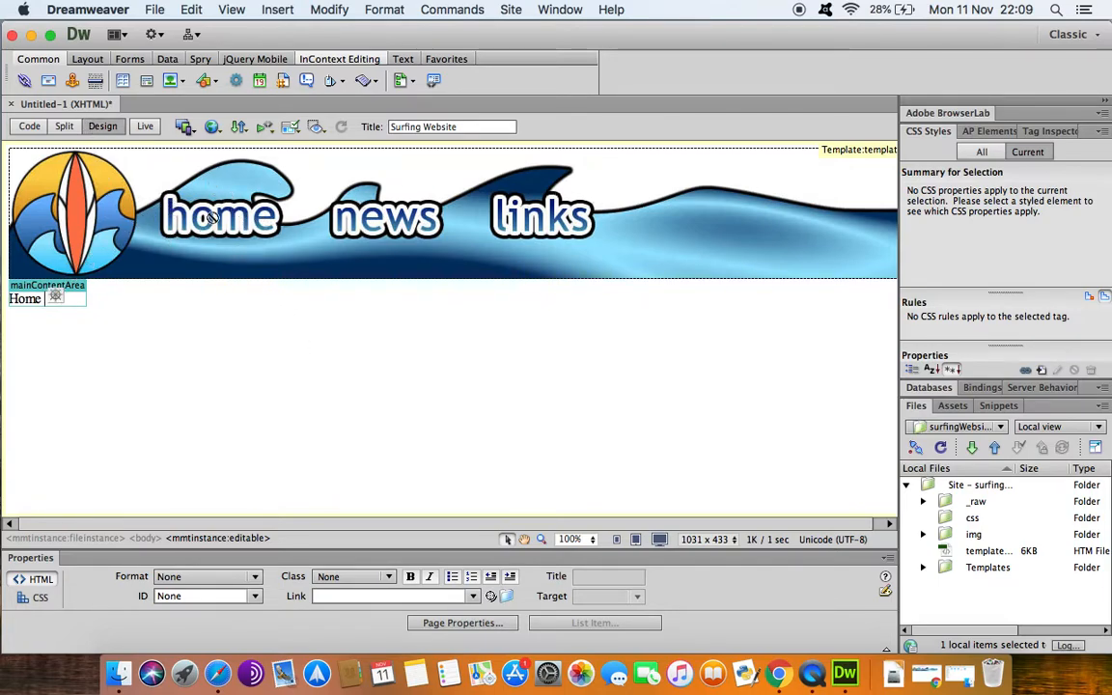
Save the untitled Home page as index.html in the website folder.
click(923, 567)
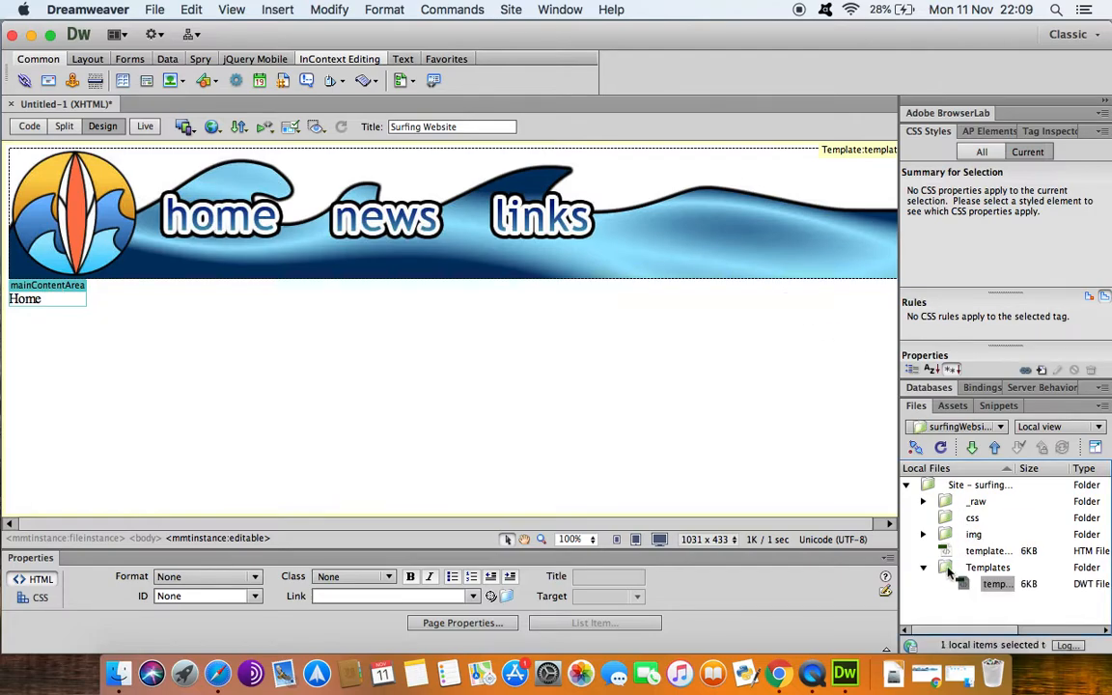
click(994, 584)
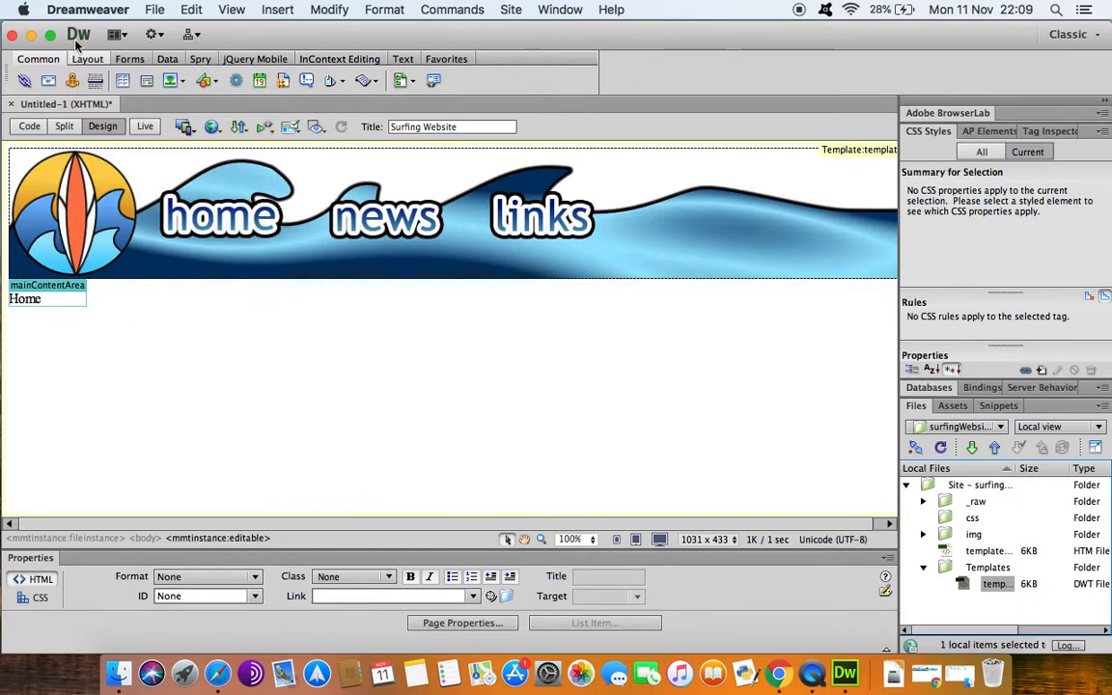
click(154, 12)
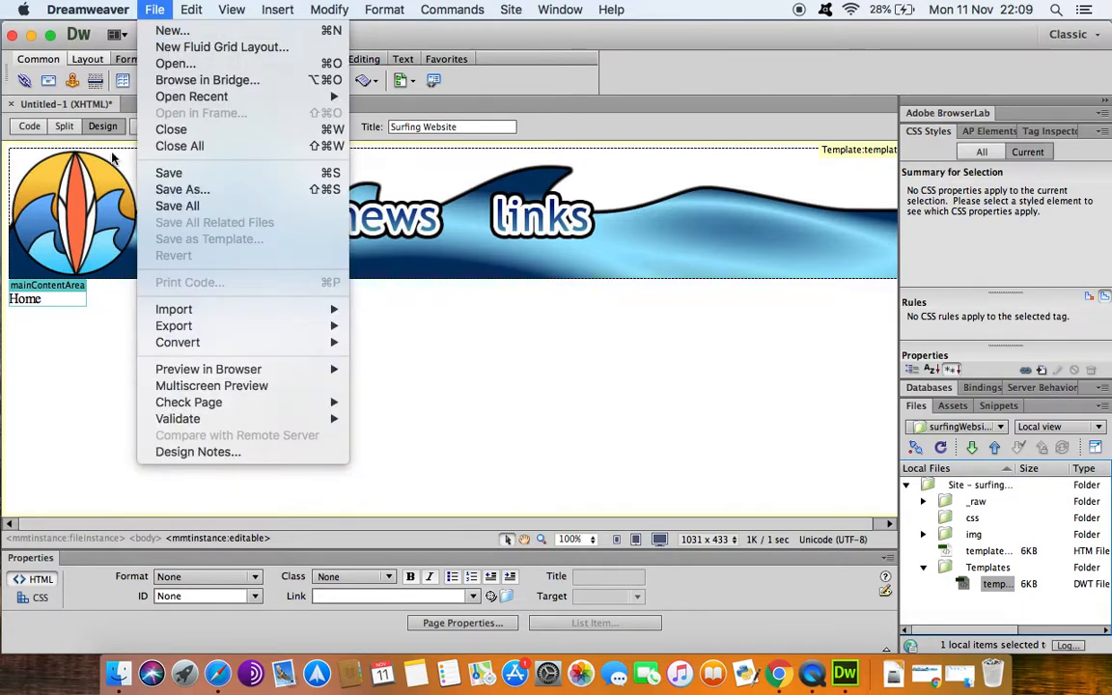
click(182, 189)
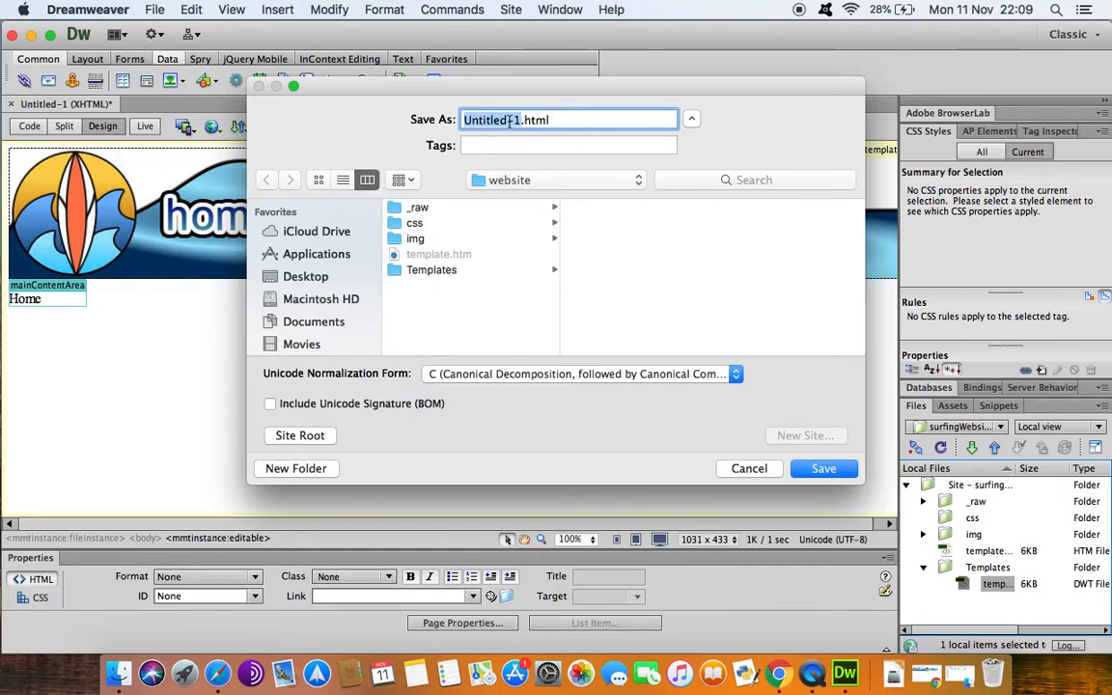
text(index)
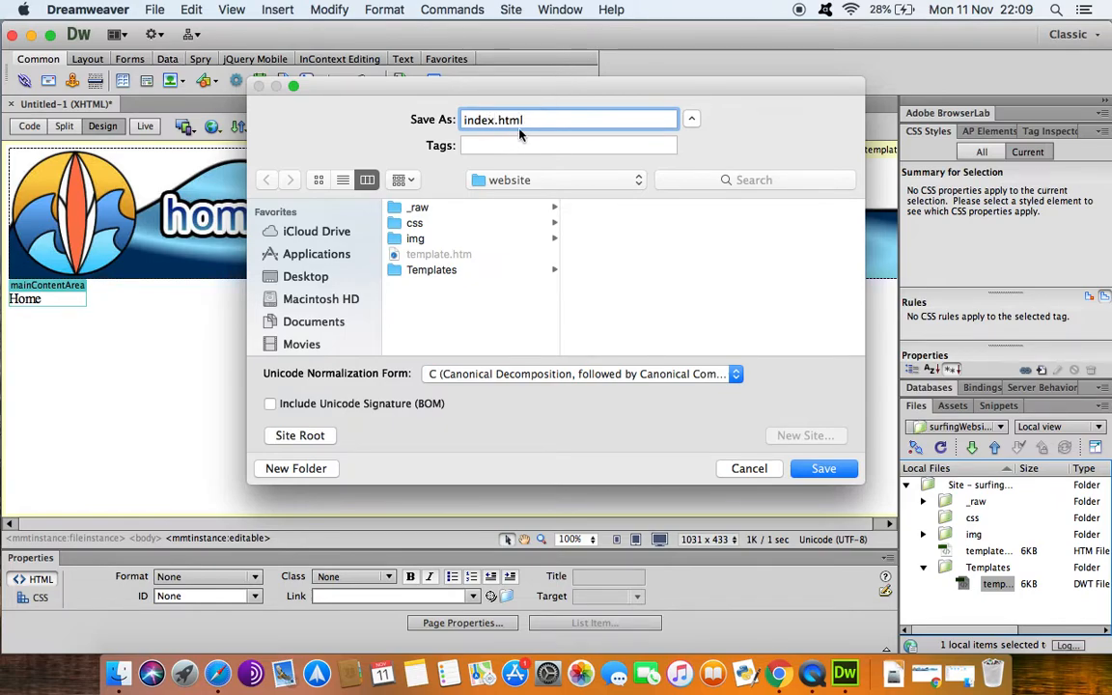
click(825, 470)
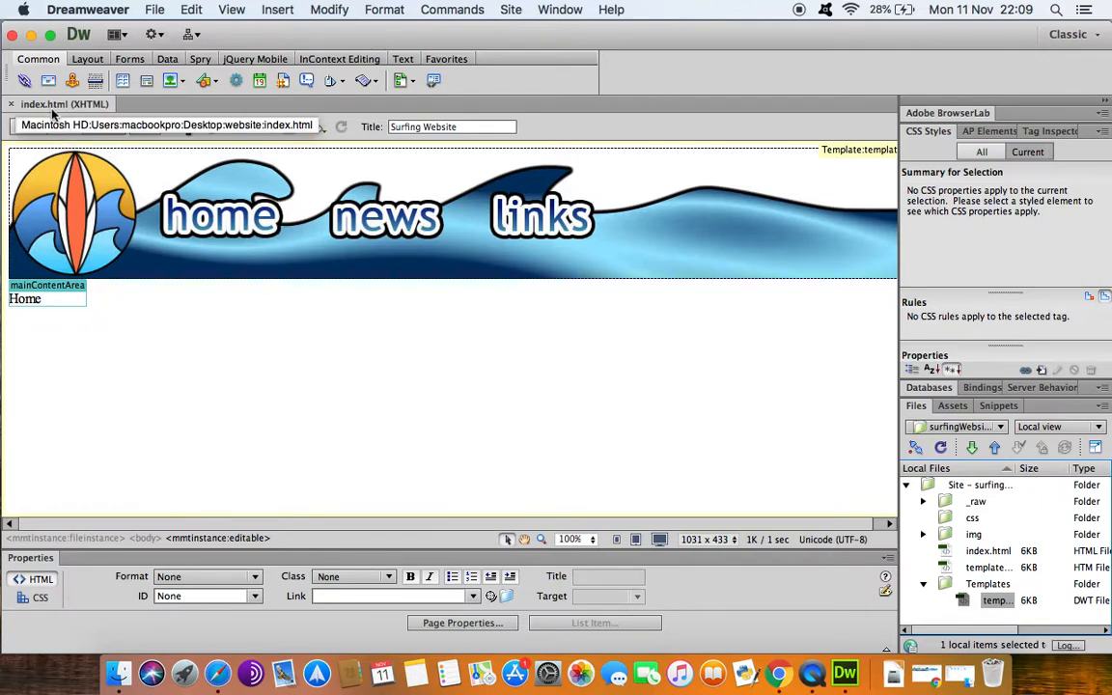
Change the mainContentArea text to News and save the page as a new file, news.html, in the website folder.
double_click(21, 299)
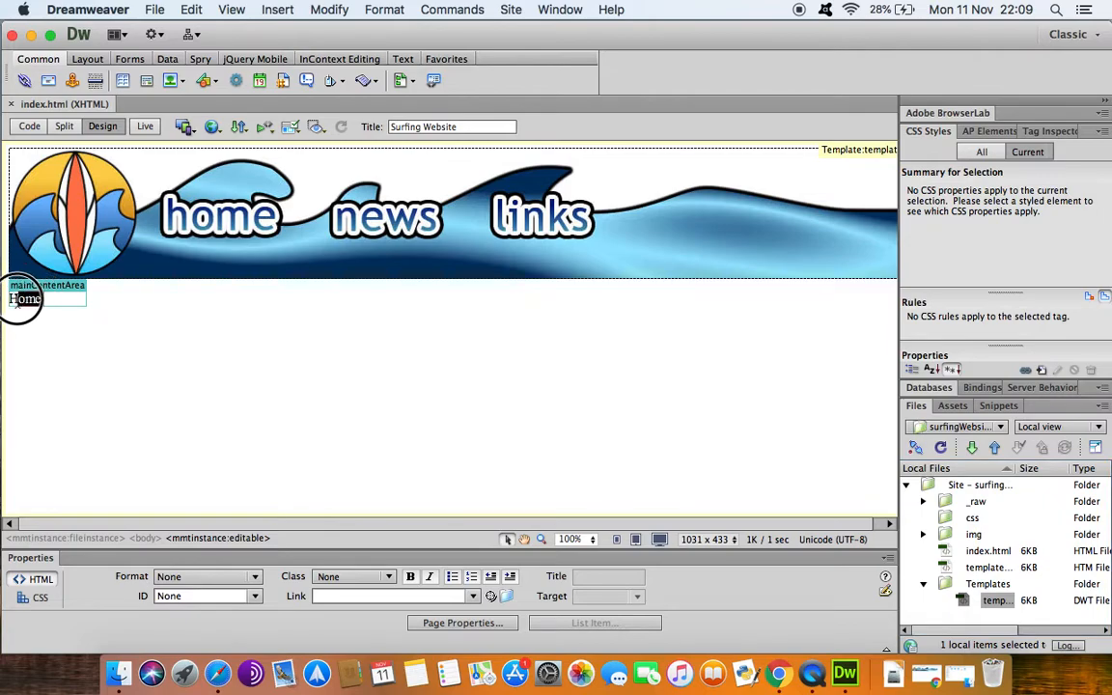
text(News)
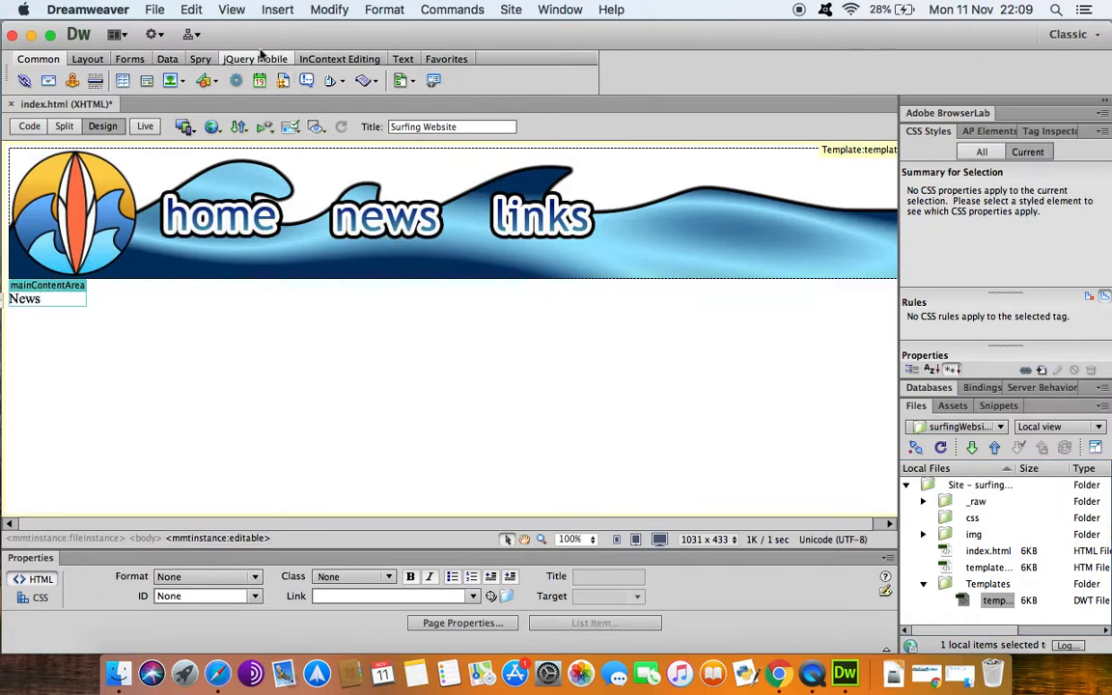
click(154, 10)
click(182, 189)
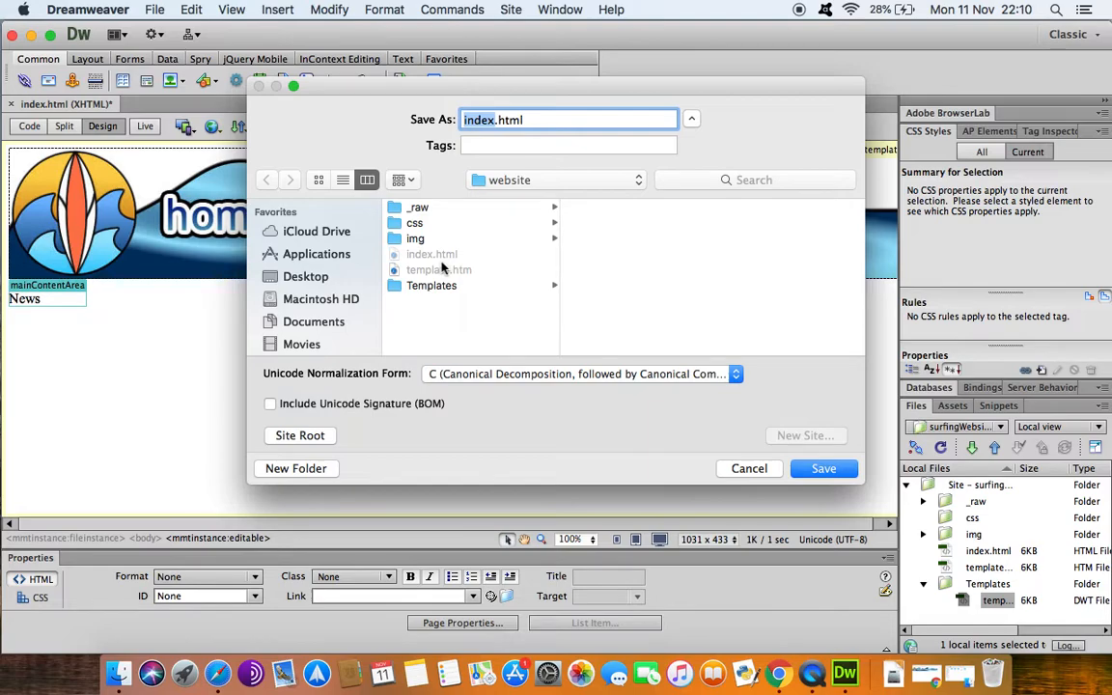
text(news)
click(810, 469)
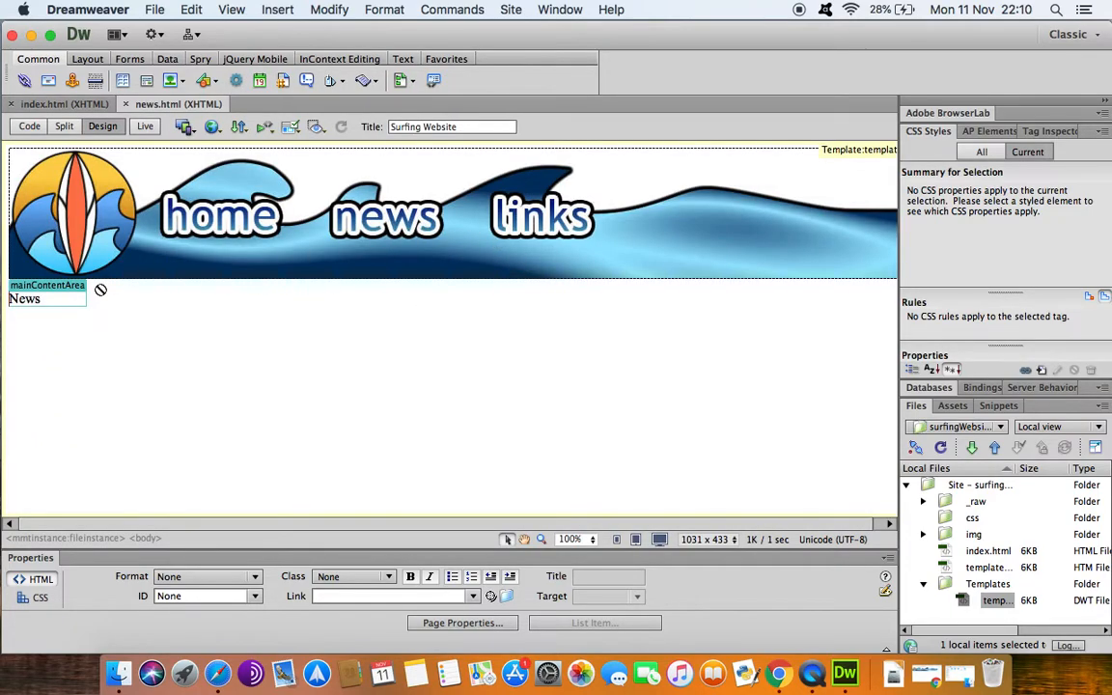
Change the mainContentArea text to Links and save the page as a new file, links.html, in the website folder.
drag(67, 303, 4, 299)
text(L)
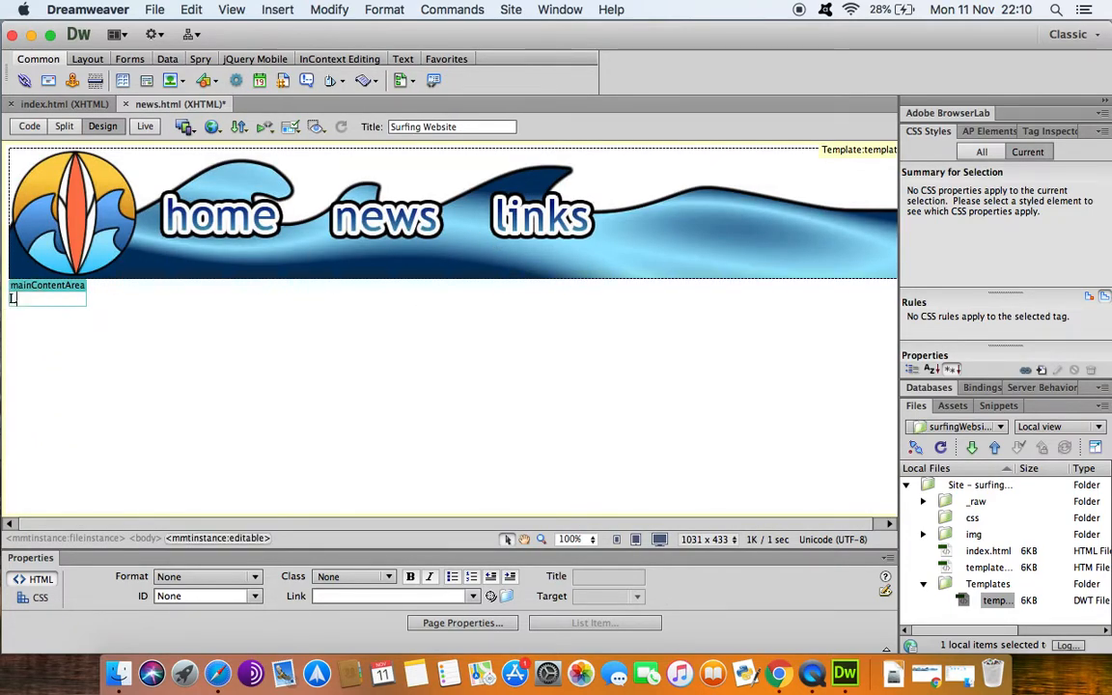
text(inks)
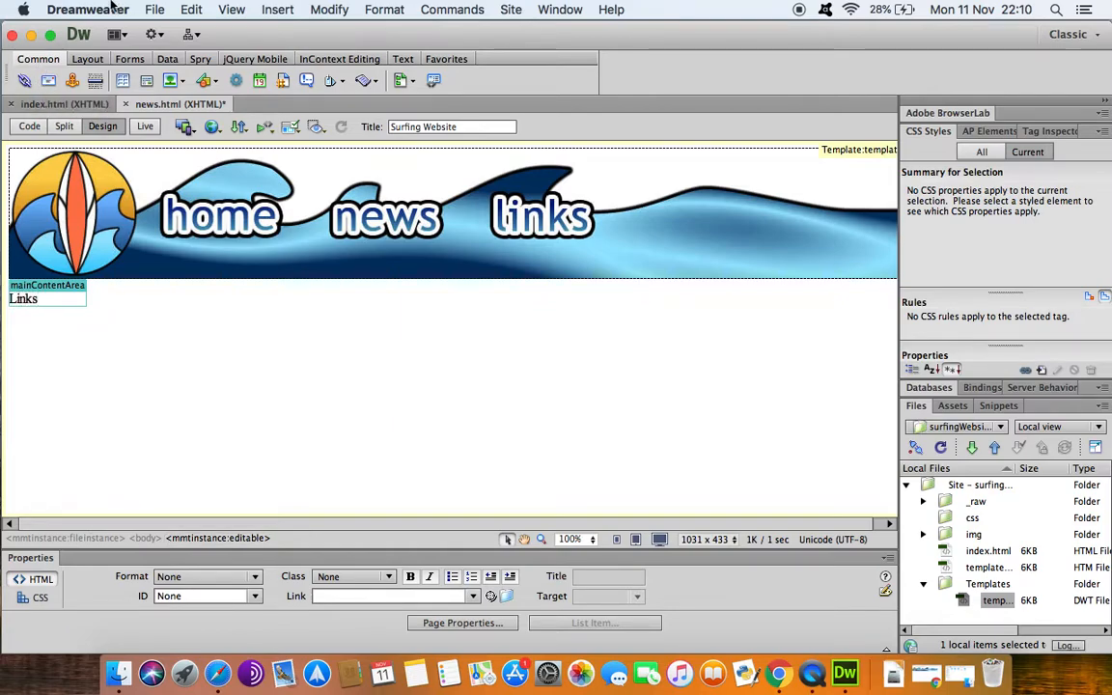
click(147, 10)
click(183, 189)
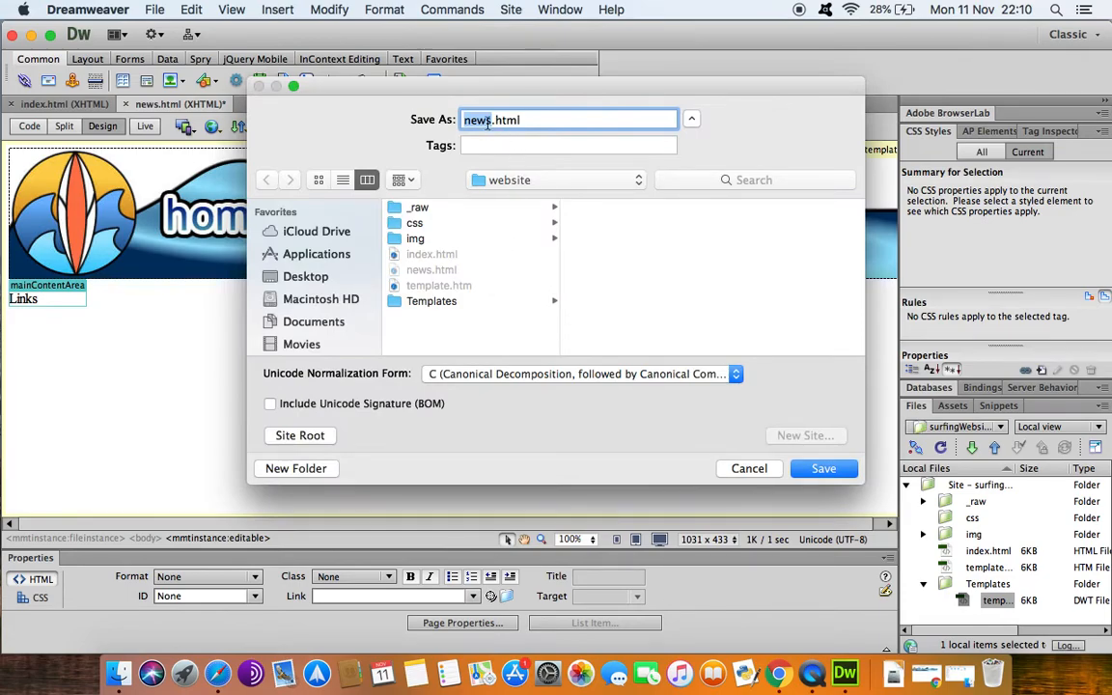
text(links)
click(816, 470)
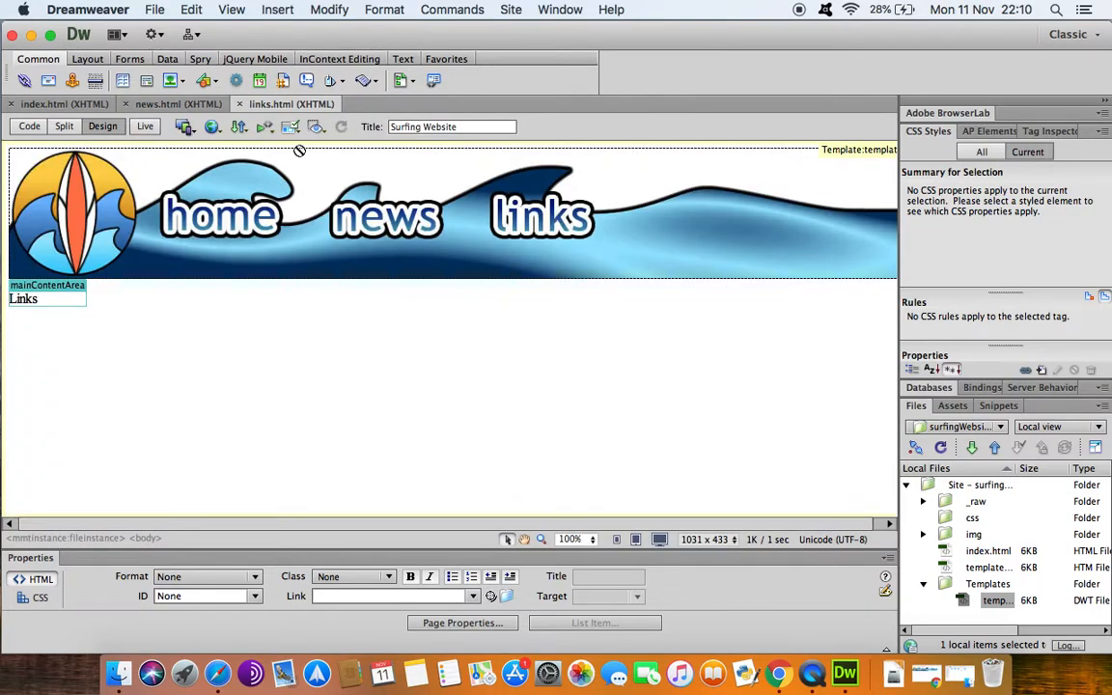
Review the open index, news and links pages, then refresh the site's file list and check it for the three files.
click(99, 108)
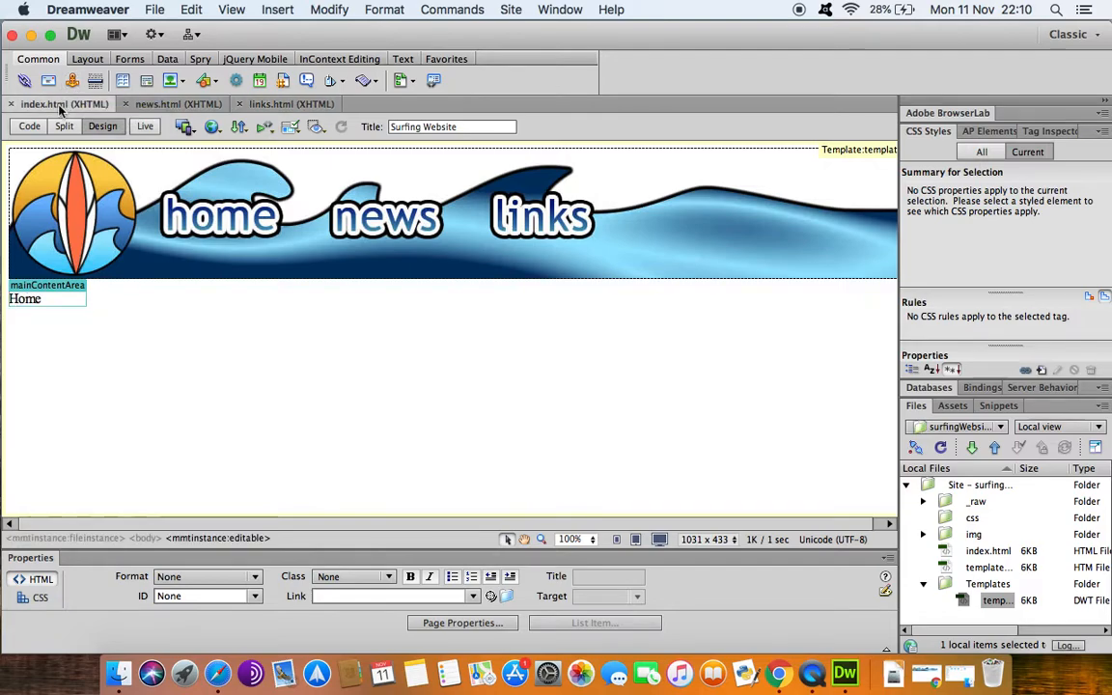
click(155, 103)
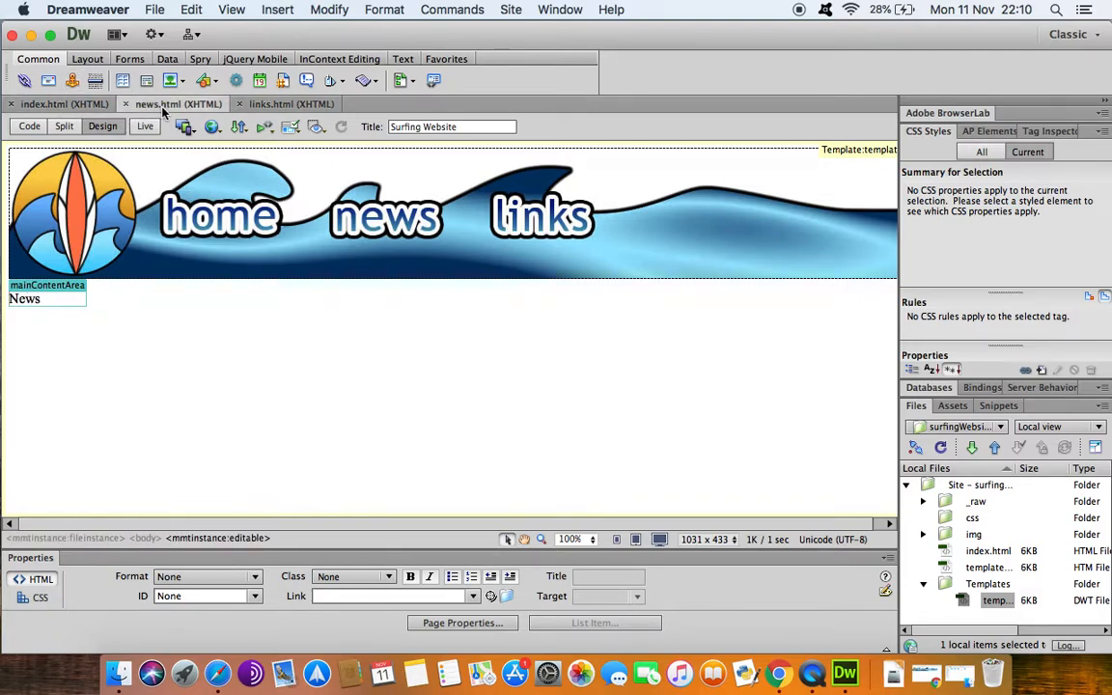
click(270, 106)
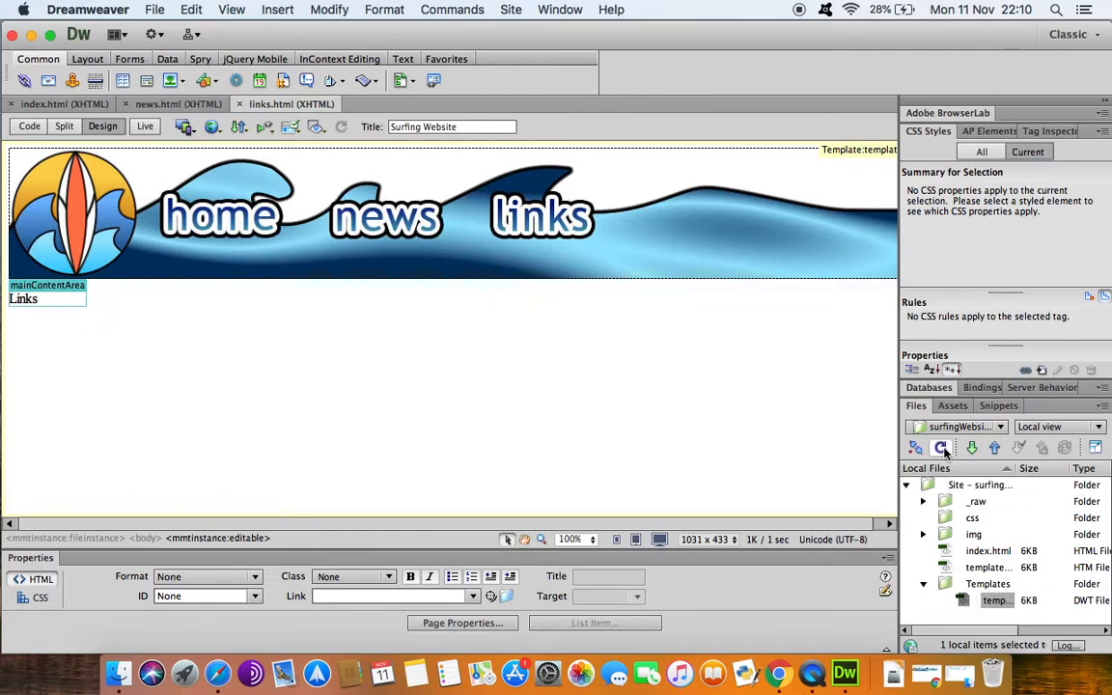
click(941, 448)
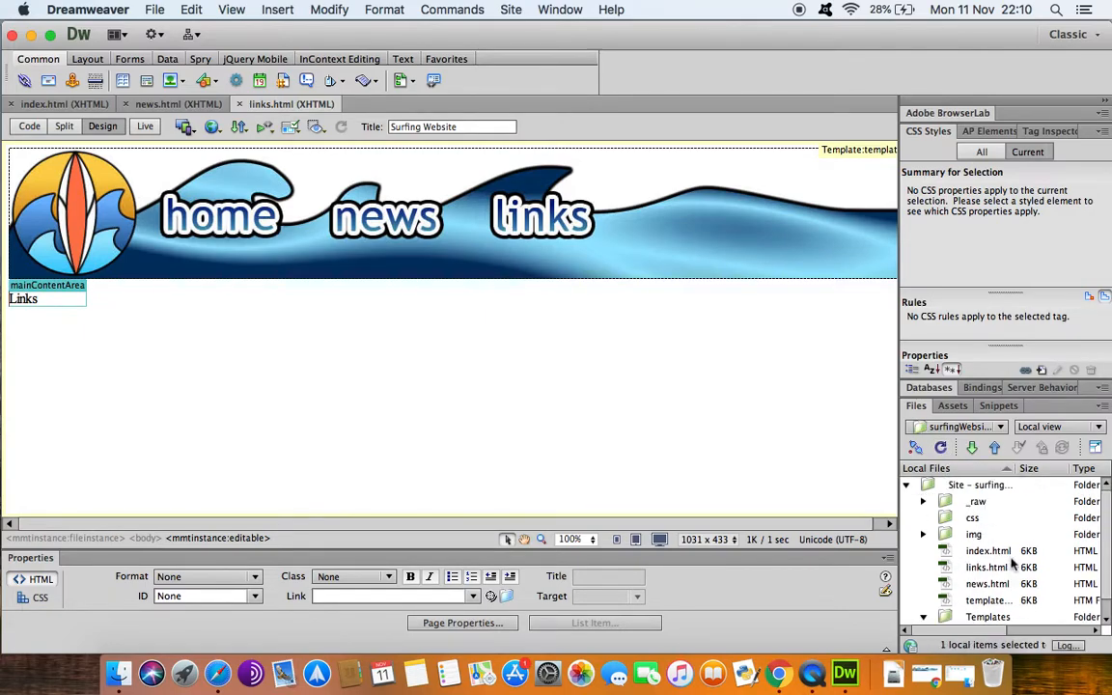
scroll(965, 569, down, 1)
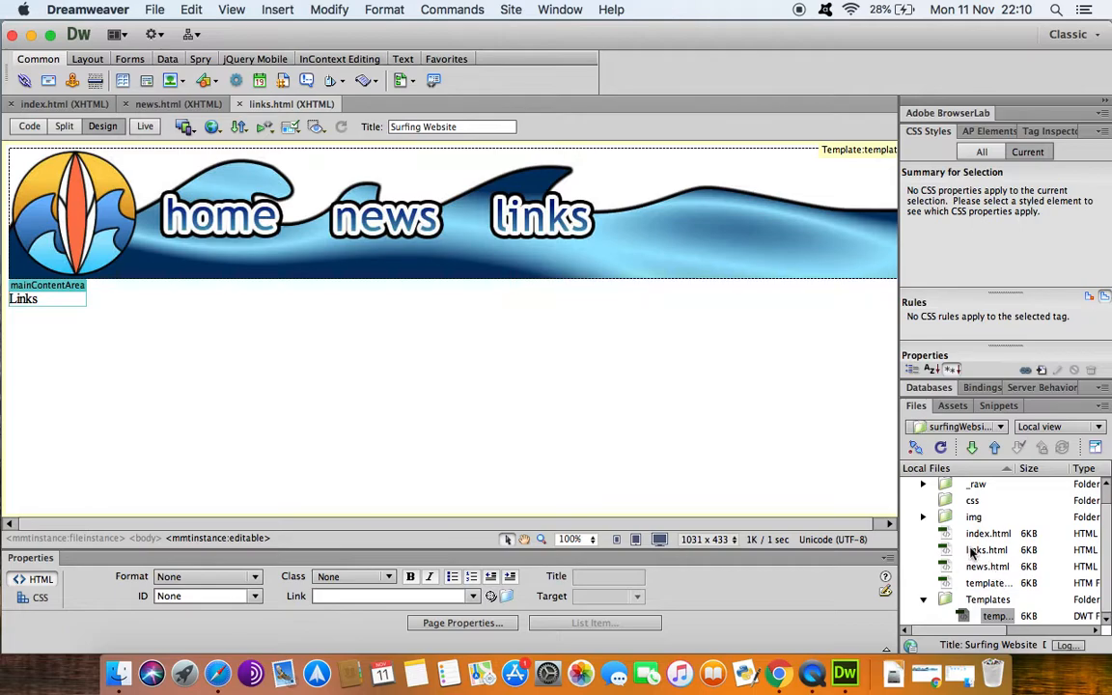
click(995, 469)
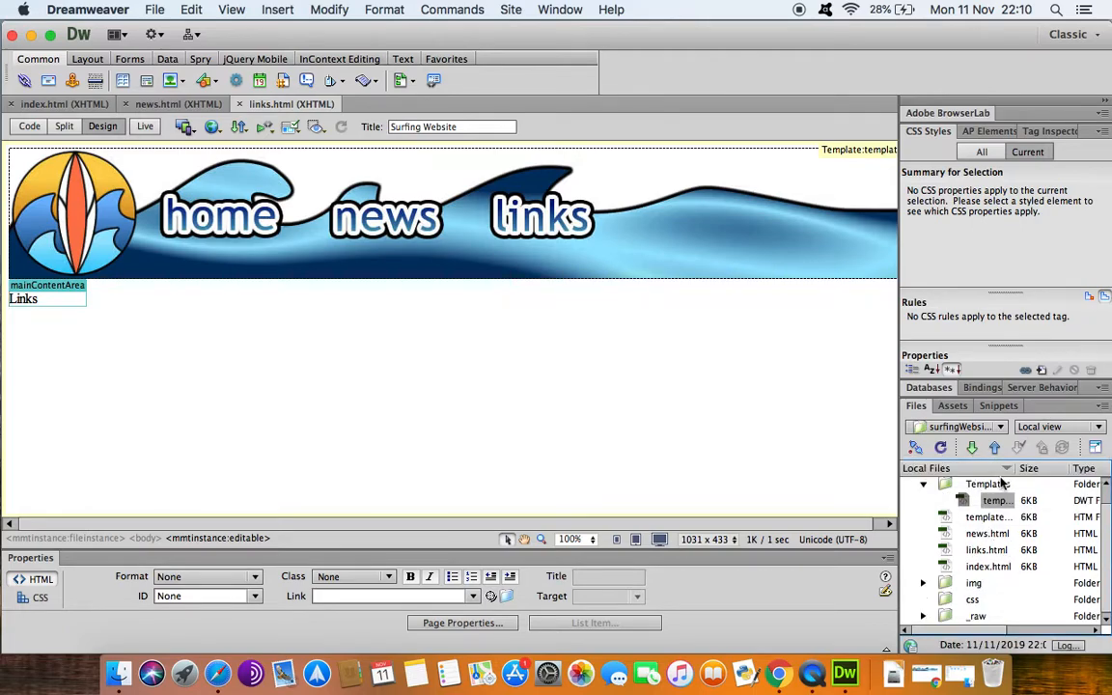
click(994, 469)
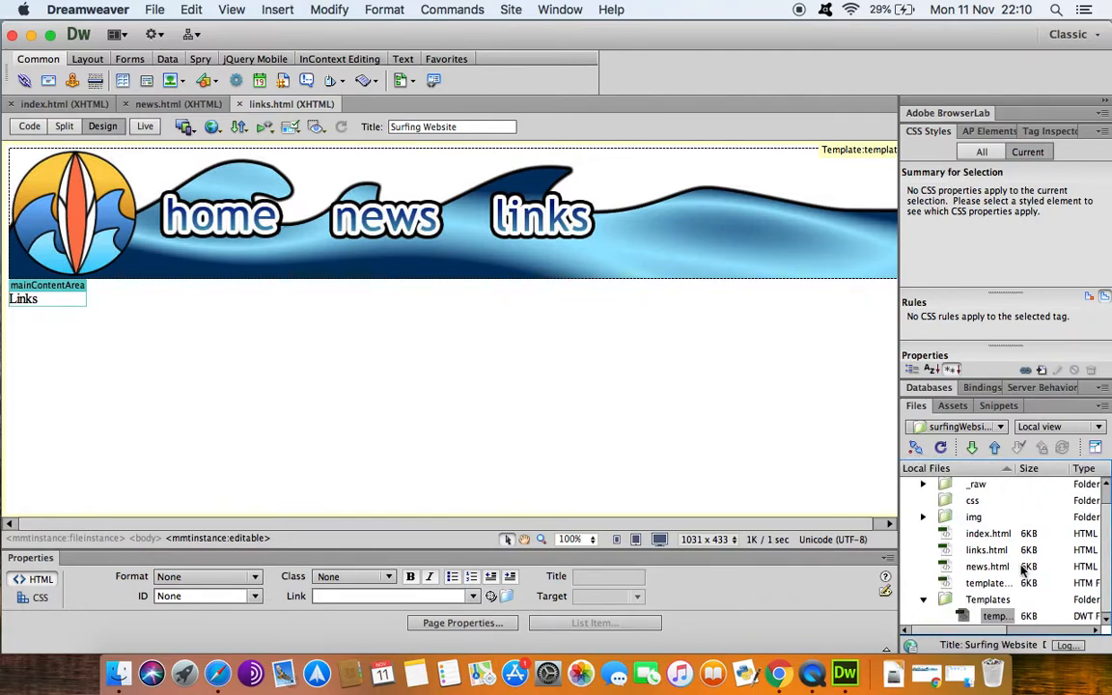
scroll(994, 591, up, 1)
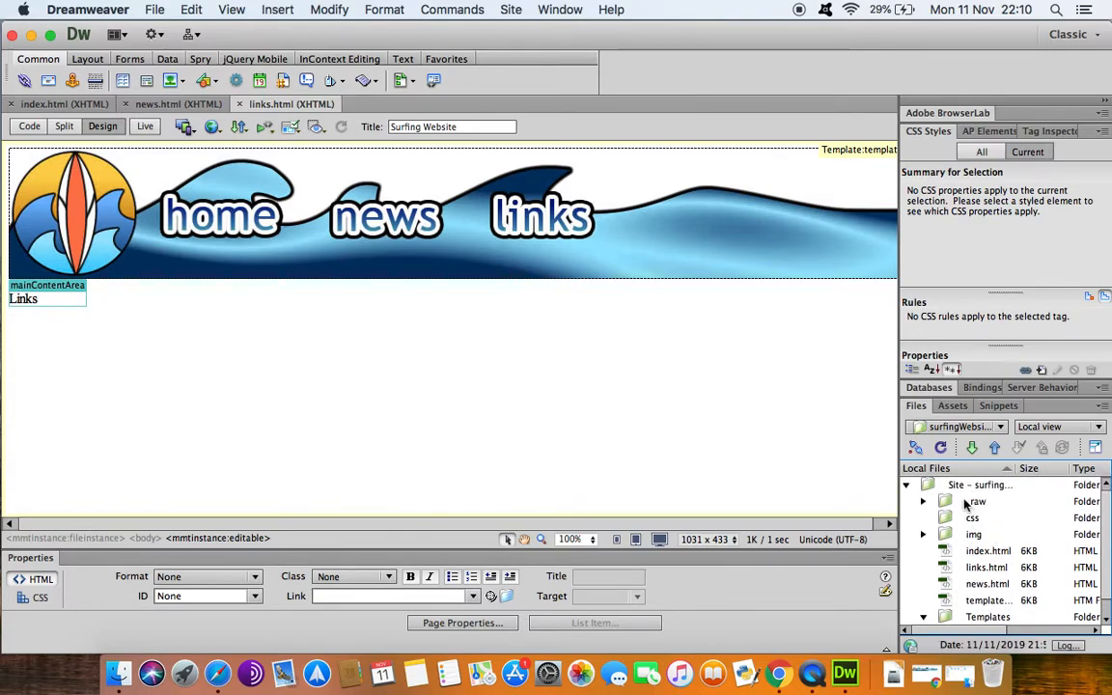
scroll(1024, 563, down, 1)
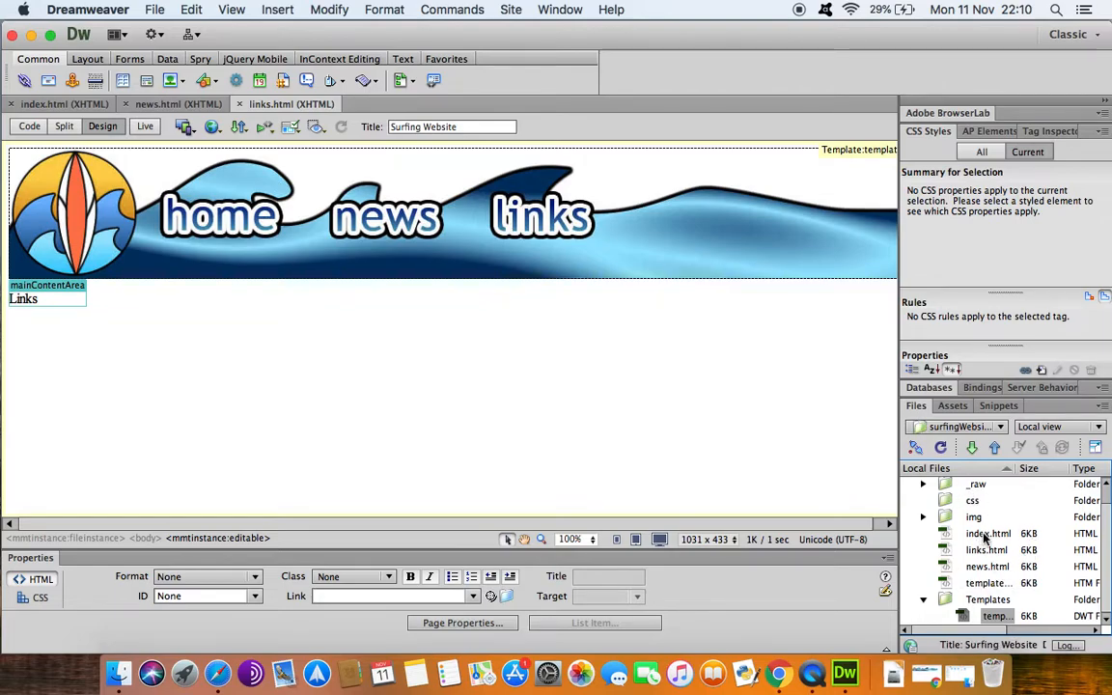
Move template.htm from the site root into the Templates folder, updating its links, and collapse the folder.
click(985, 584)
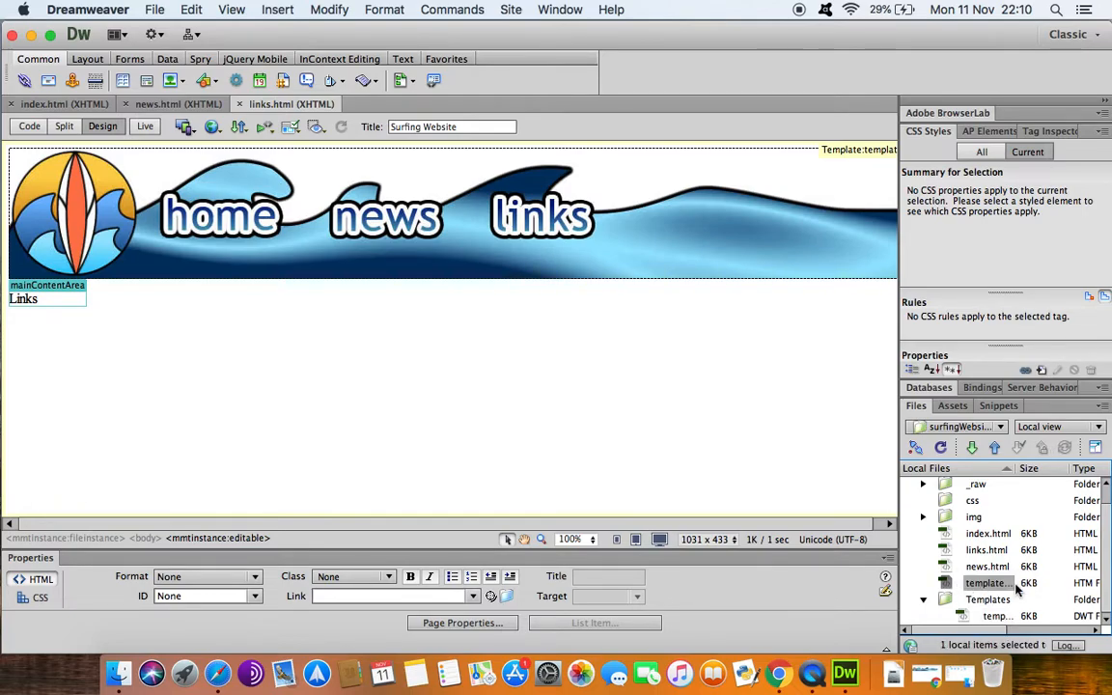
drag(948, 585, 971, 599)
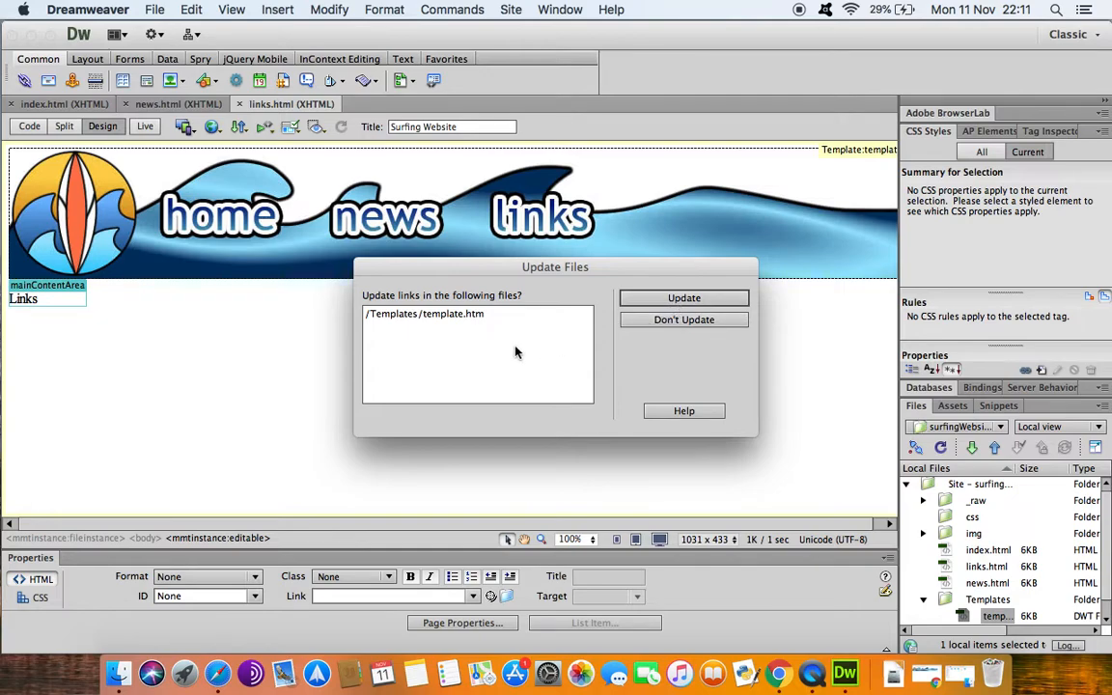
click(679, 299)
scroll(1003, 579, down, 1)
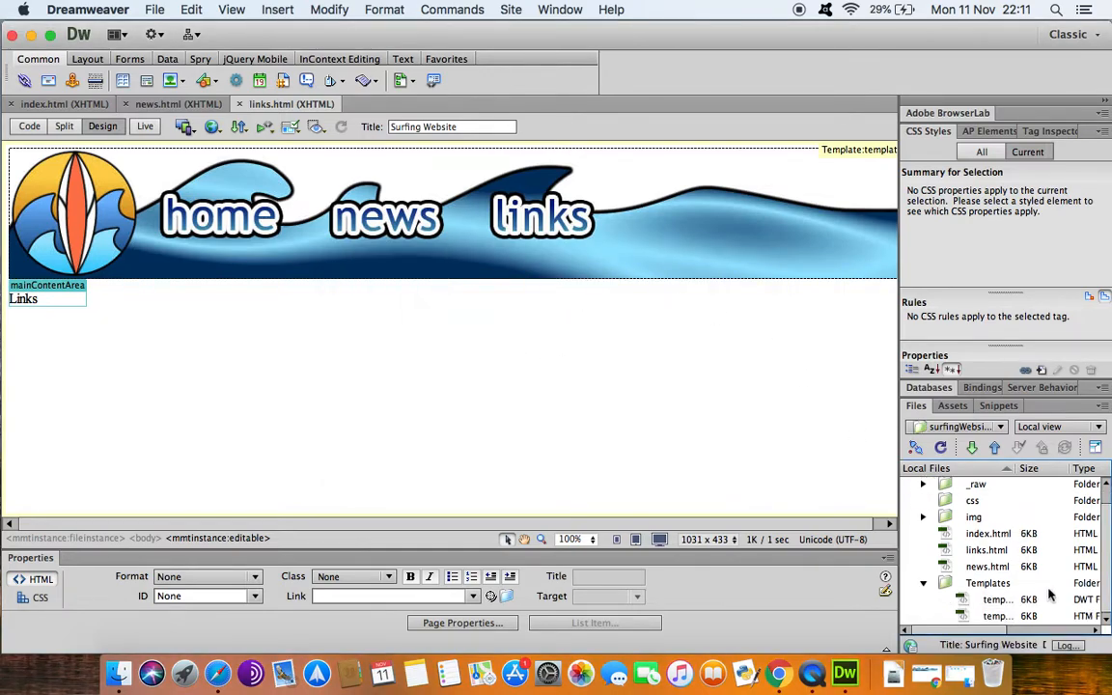
click(992, 600)
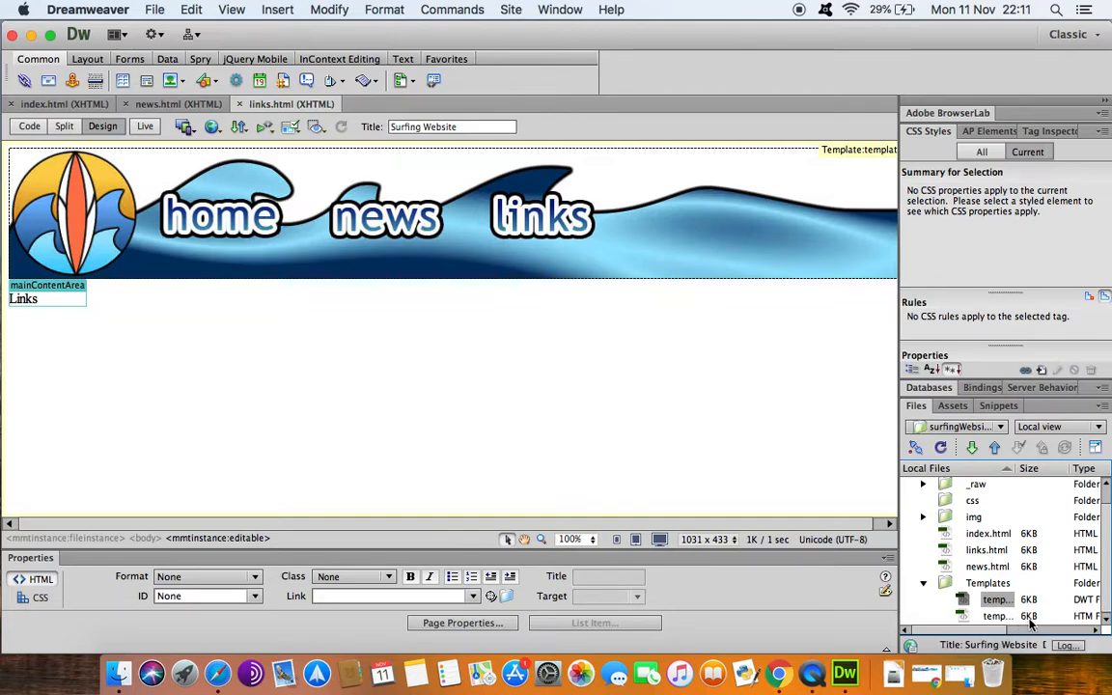
click(997, 616)
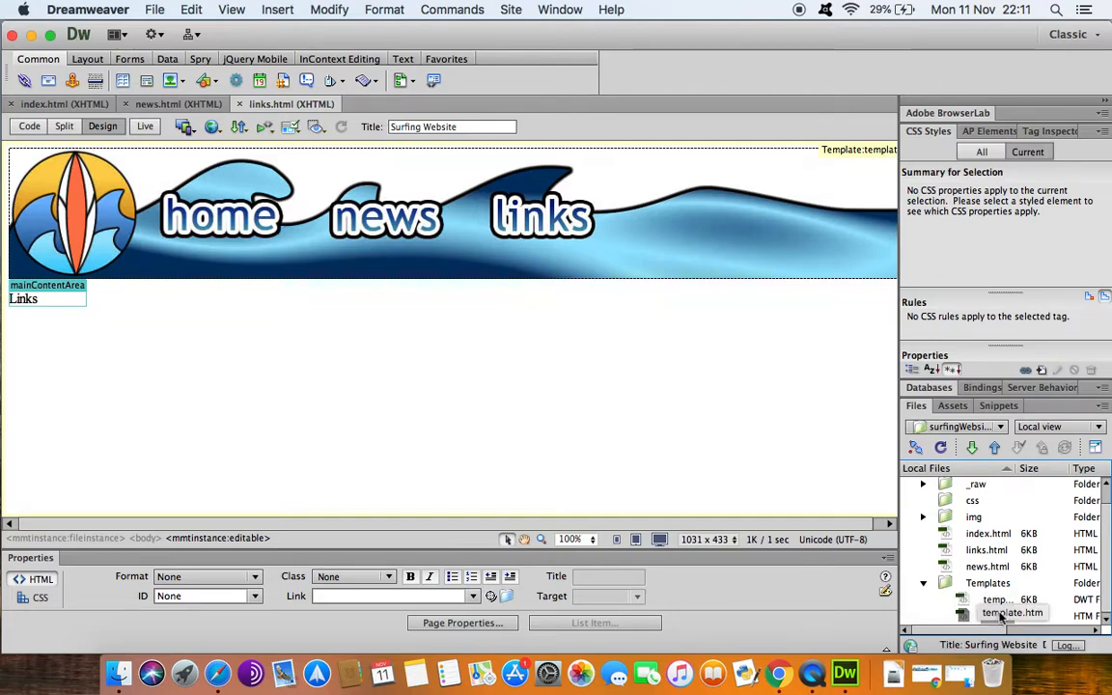
click(923, 584)
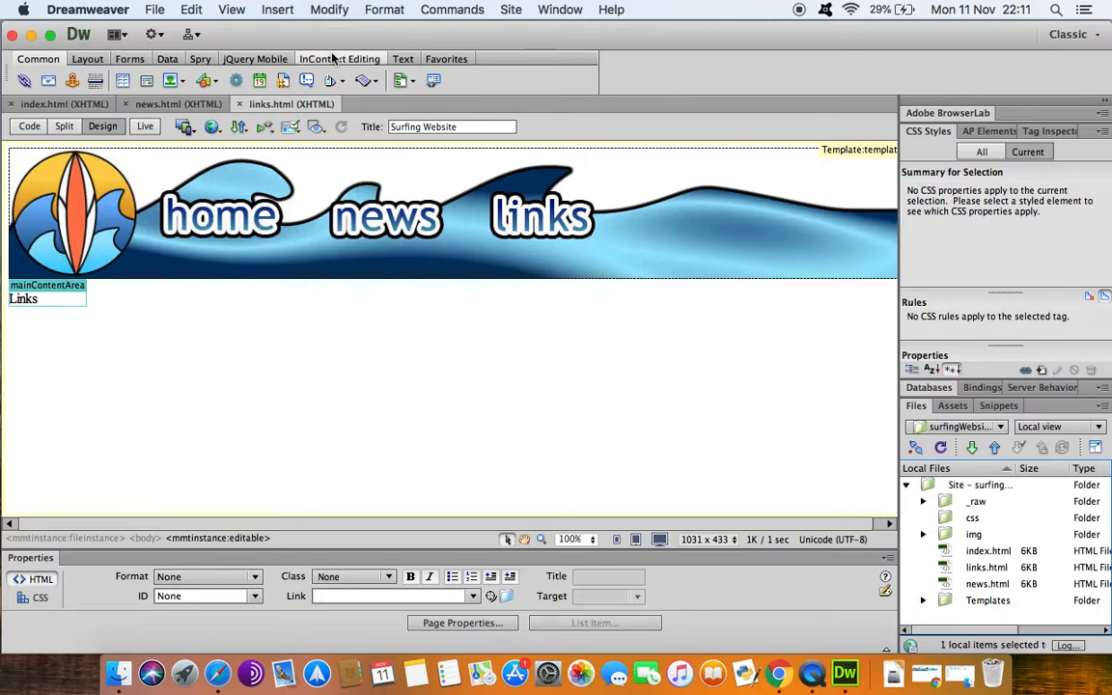
Close the links.html, news.html and index.html pages.
click(238, 105)
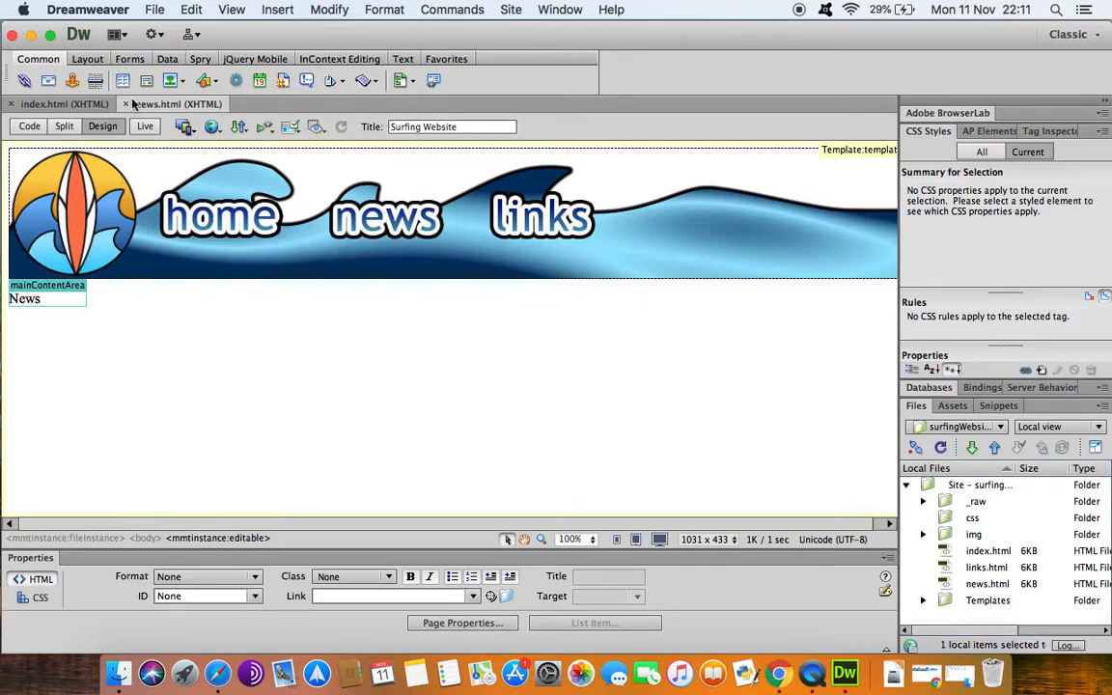
click(125, 103)
click(12, 104)
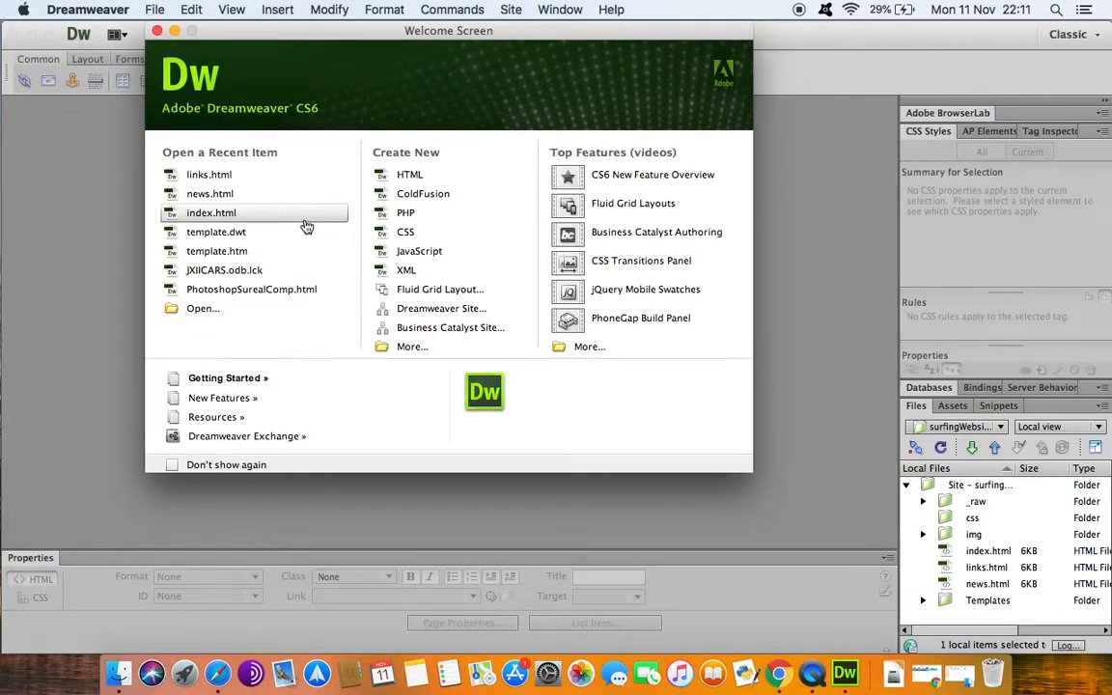
Switch to Finder, move the Templates folder beside img, and open index.html in Google Chrome to preview it.
click(118, 673)
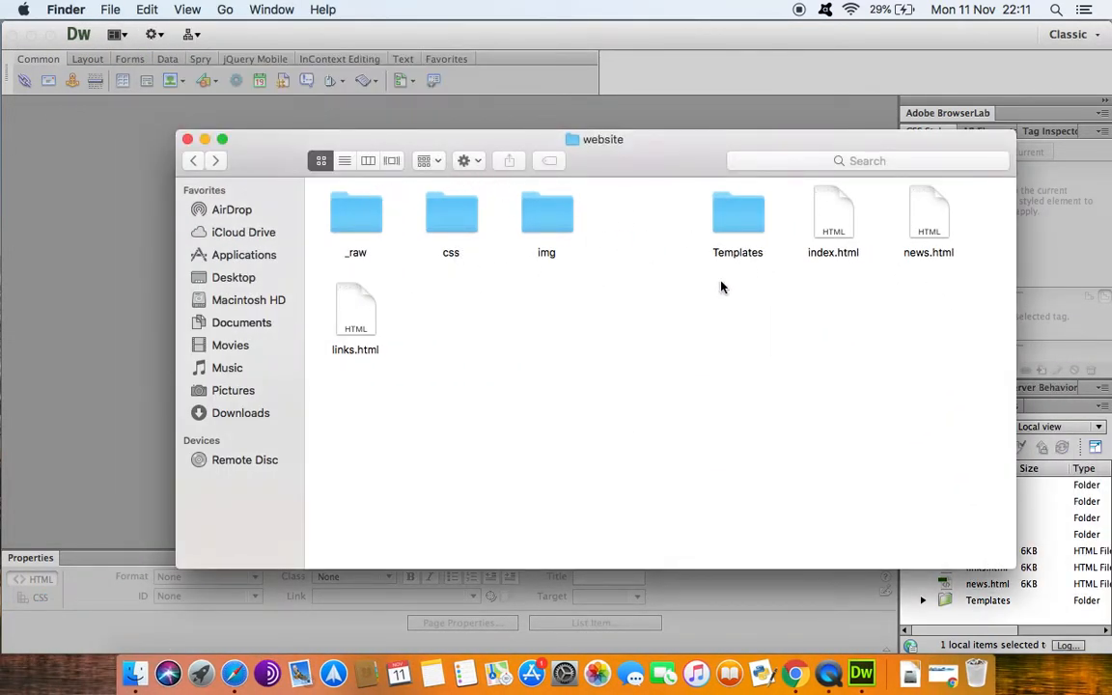
drag(731, 220, 622, 220)
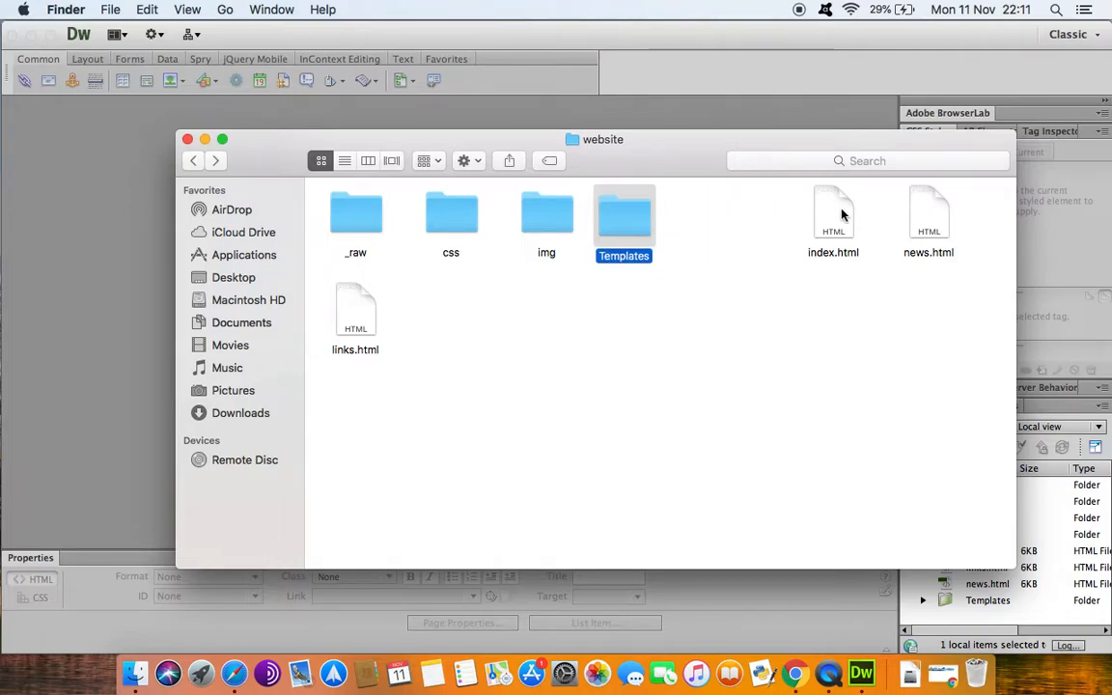
click(836, 218)
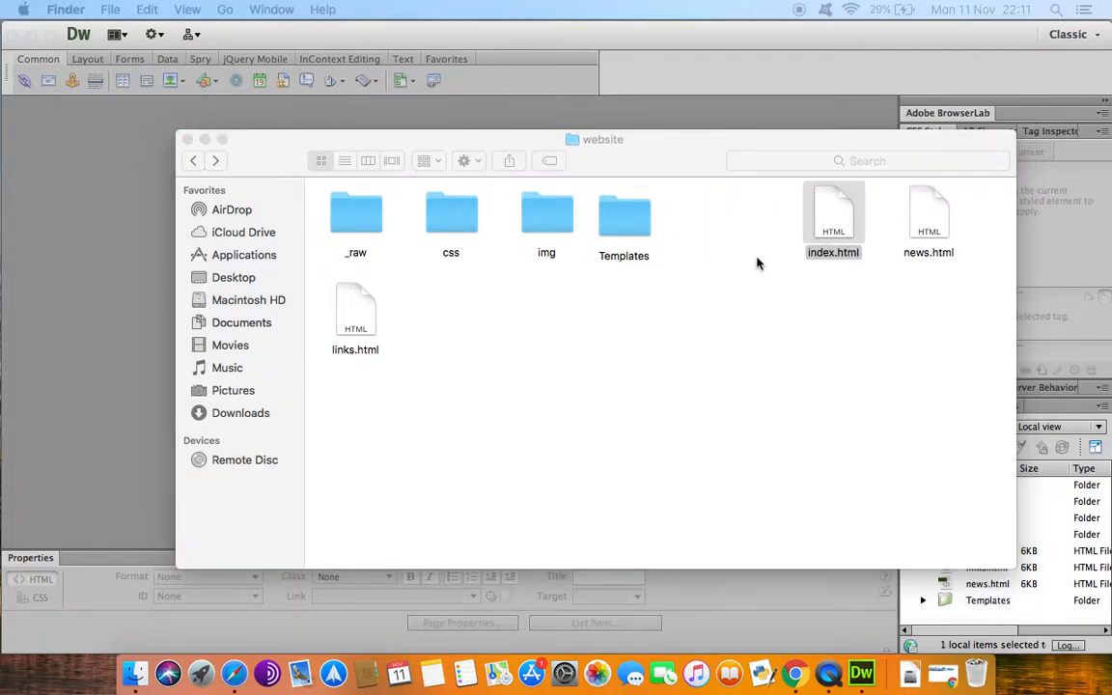
right_click(842, 213)
mouse_move(861, 240)
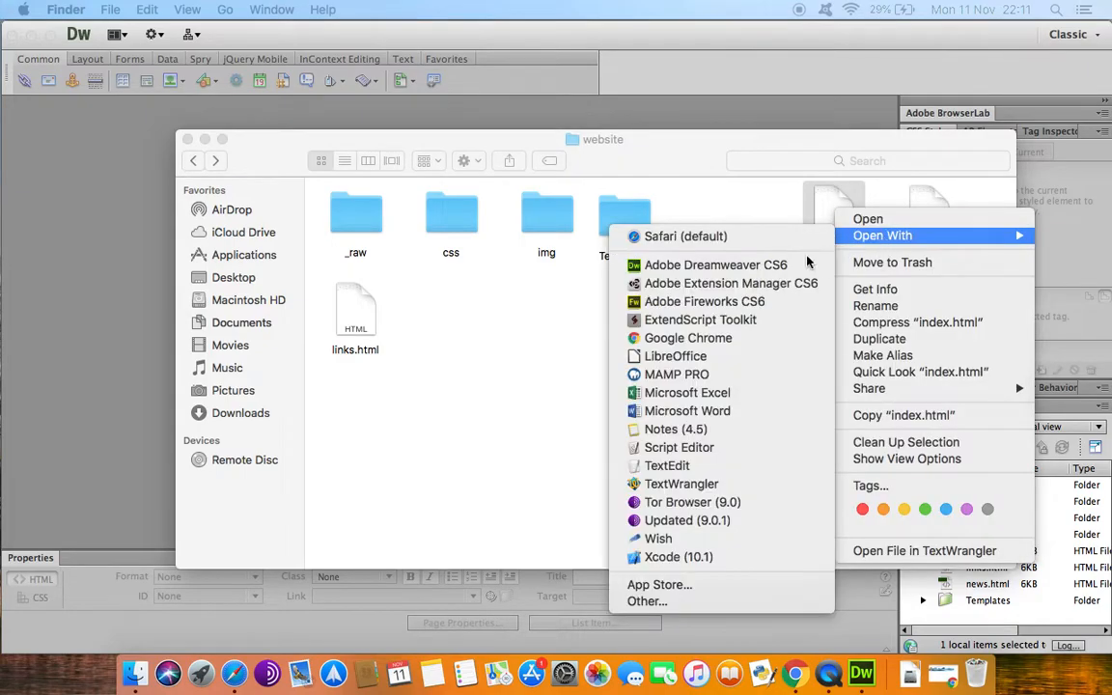
click(709, 339)
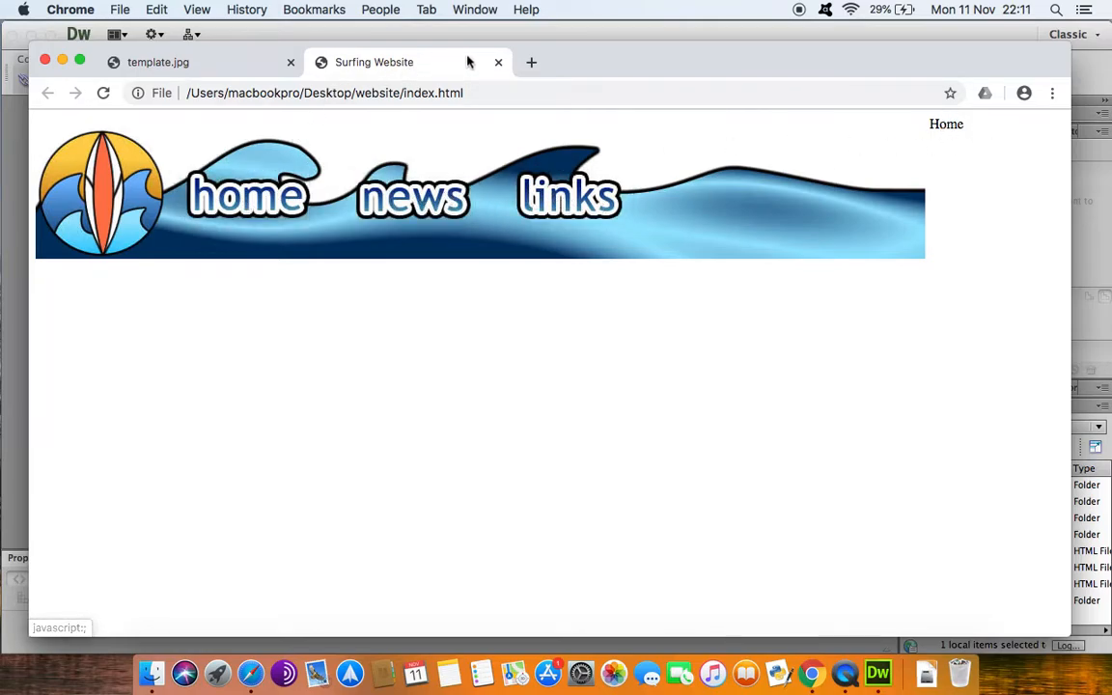
Close the index.html and template.htm browser tabs and minimise the website folder window.
click(497, 63)
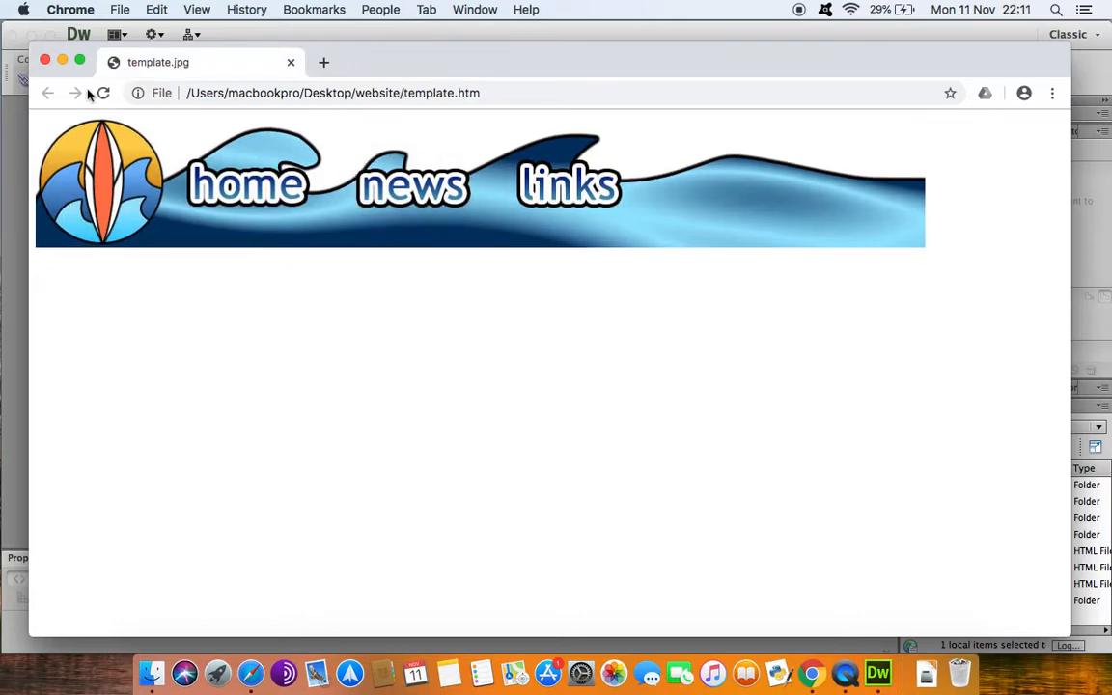
click(291, 63)
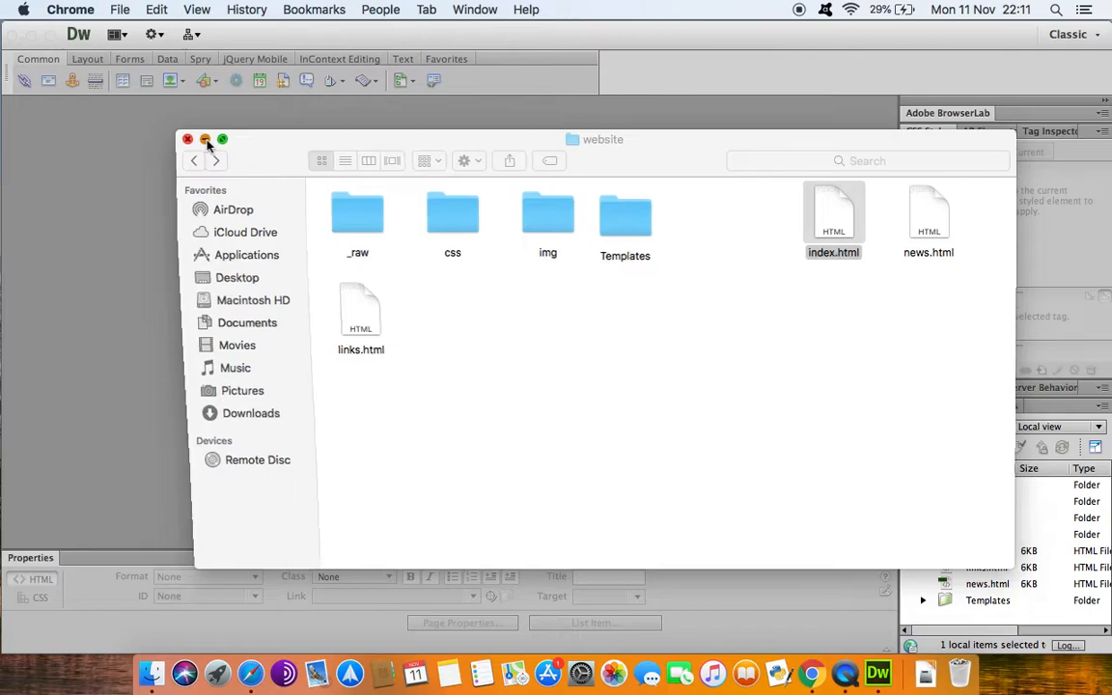
click(204, 140)
Return to Dreamweaver and open template.dwt from the site's Templates folder.
click(923, 601)
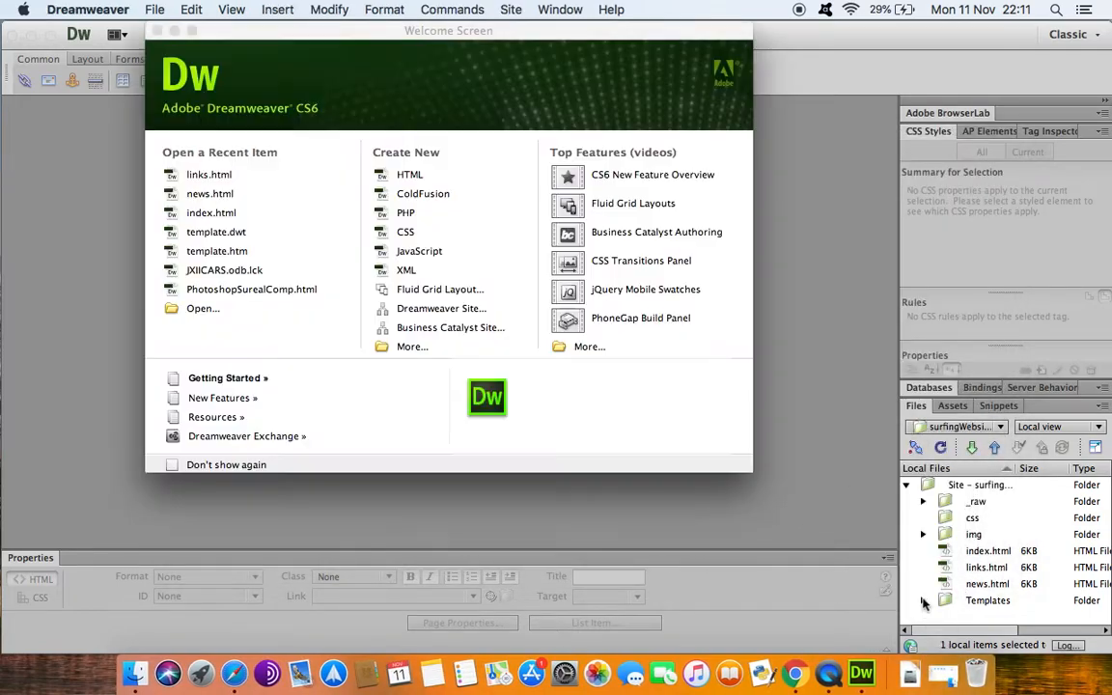
click(923, 600)
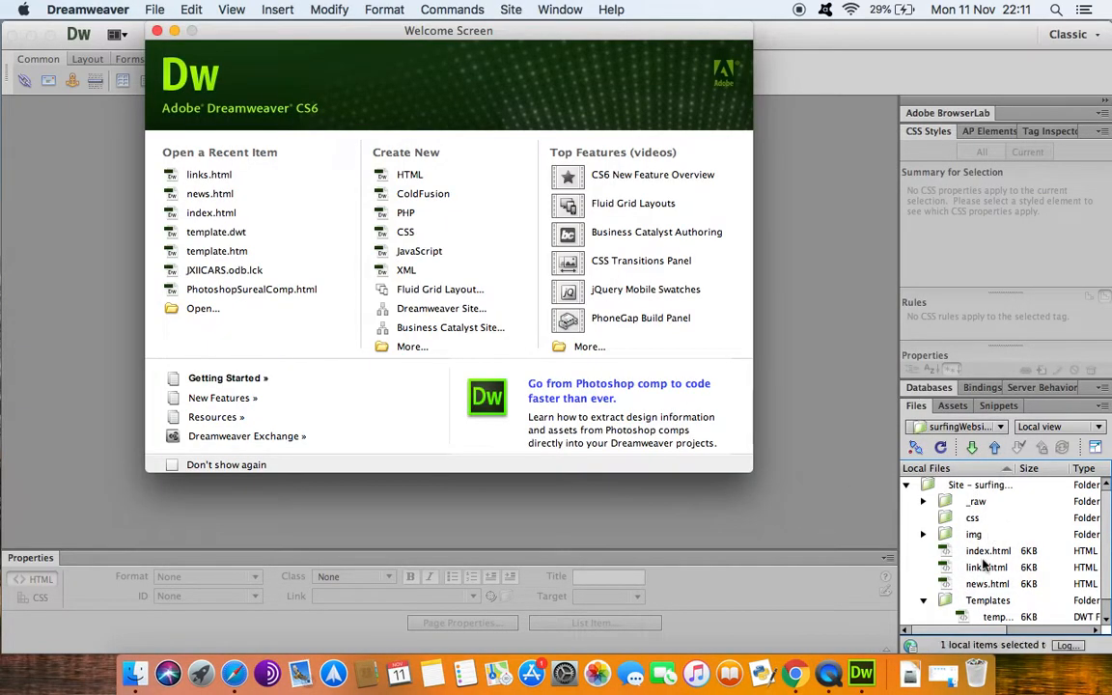
scroll(985, 570, down, 1)
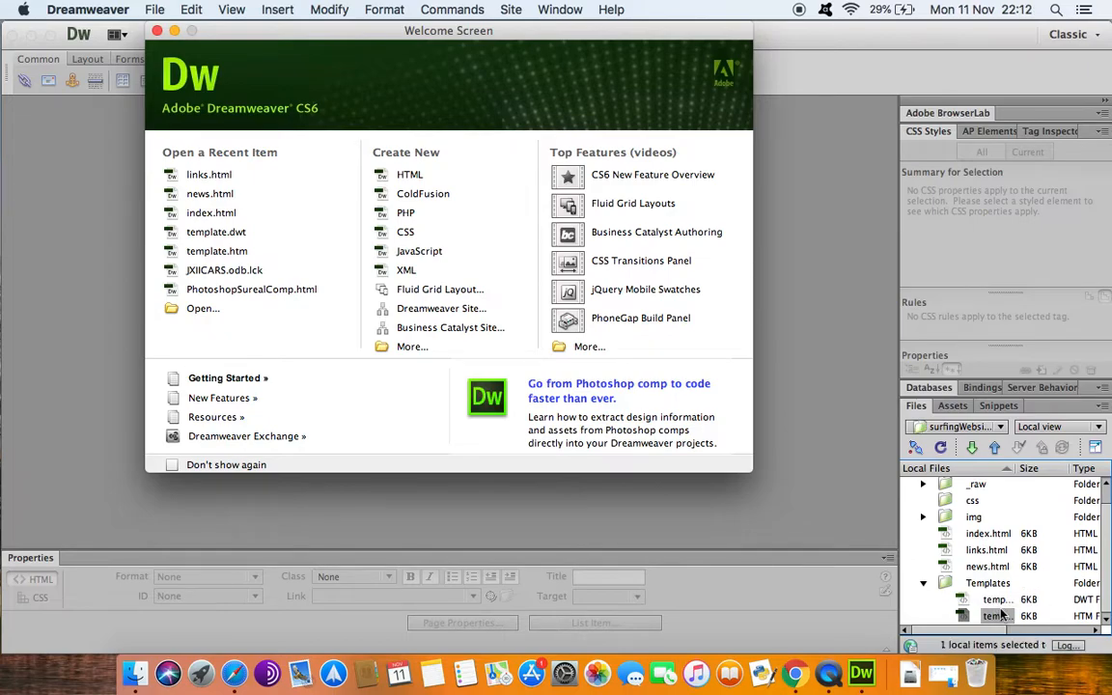
click(994, 599)
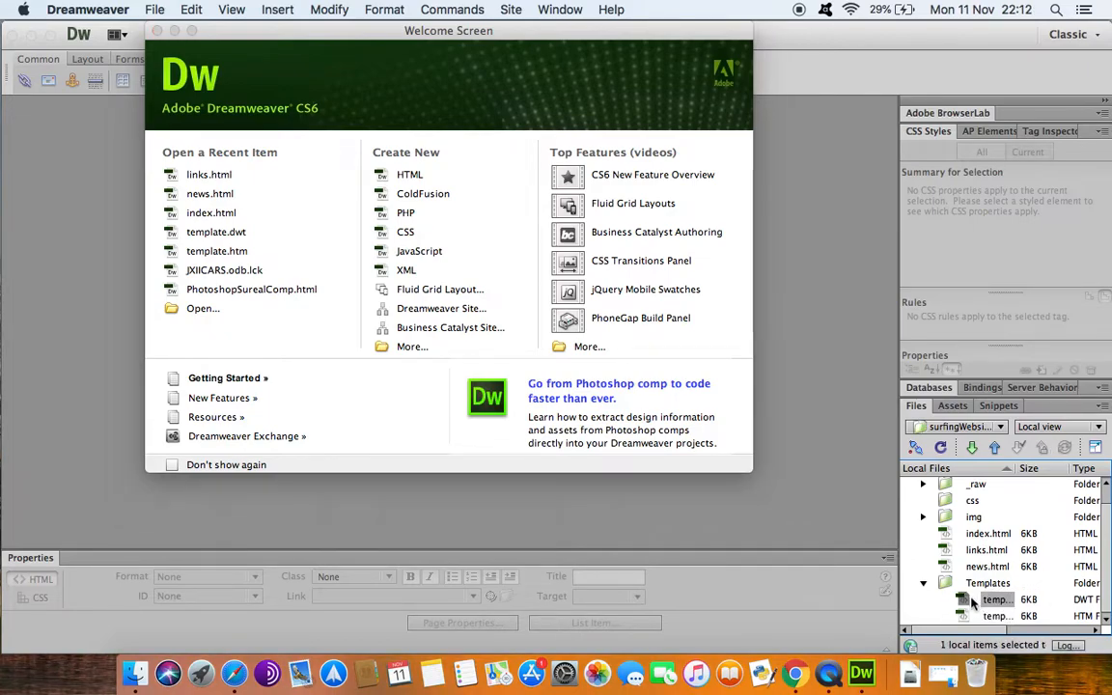
double_click(973, 599)
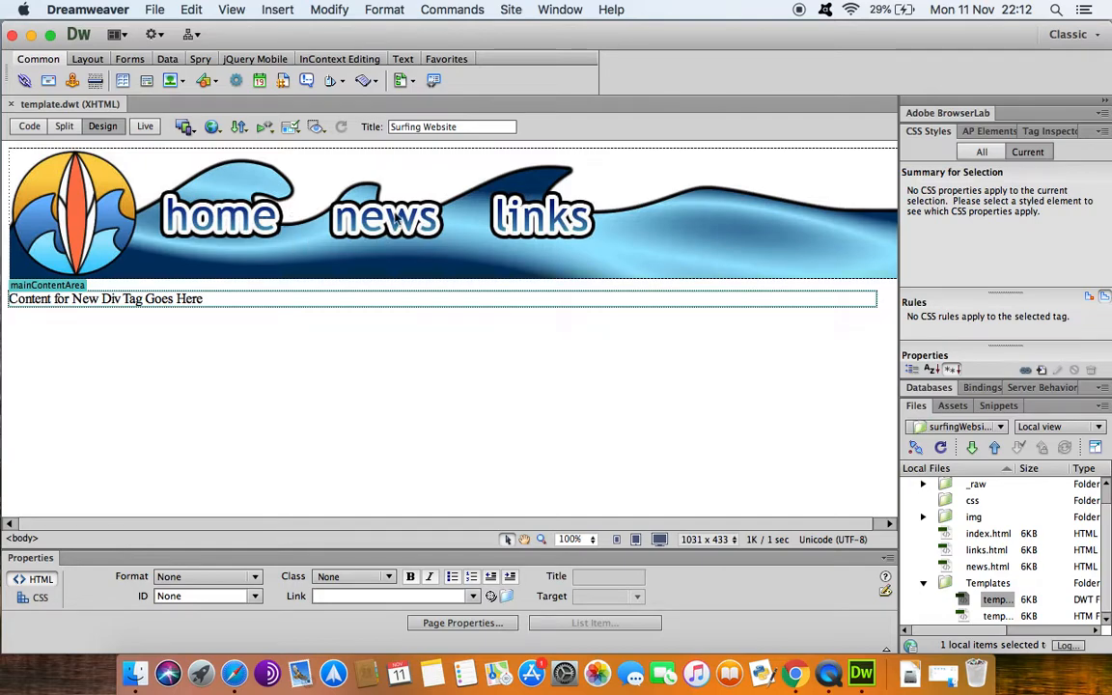
Select the home image in the banner and examine its link in the template's code, returning to the design view.
click(235, 219)
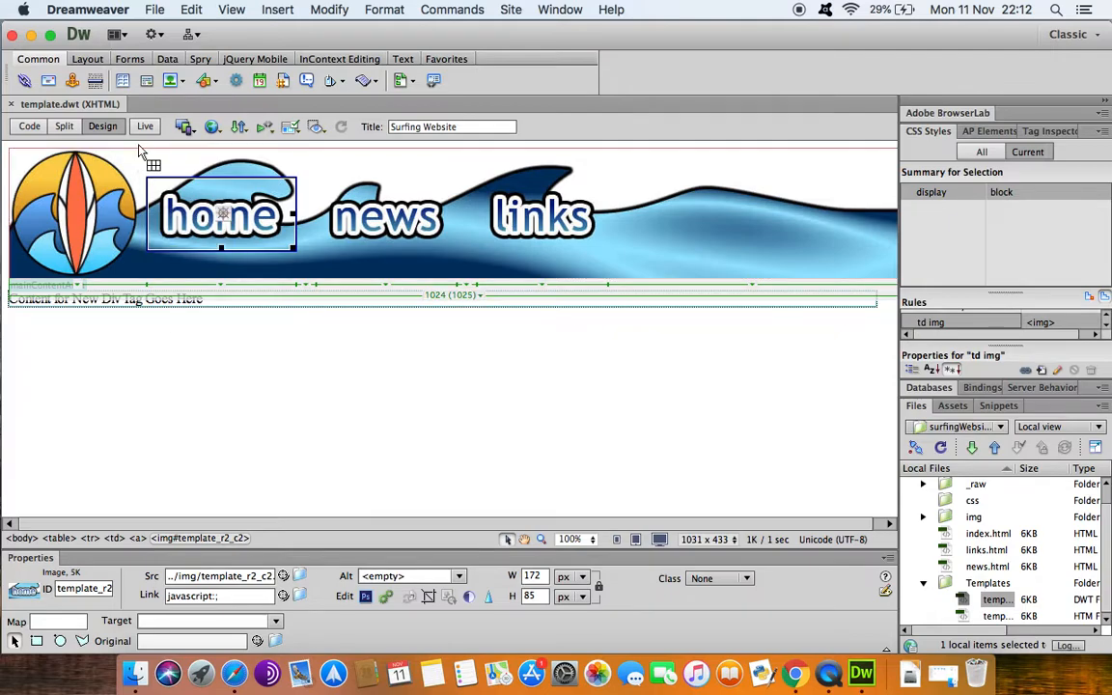
click(34, 129)
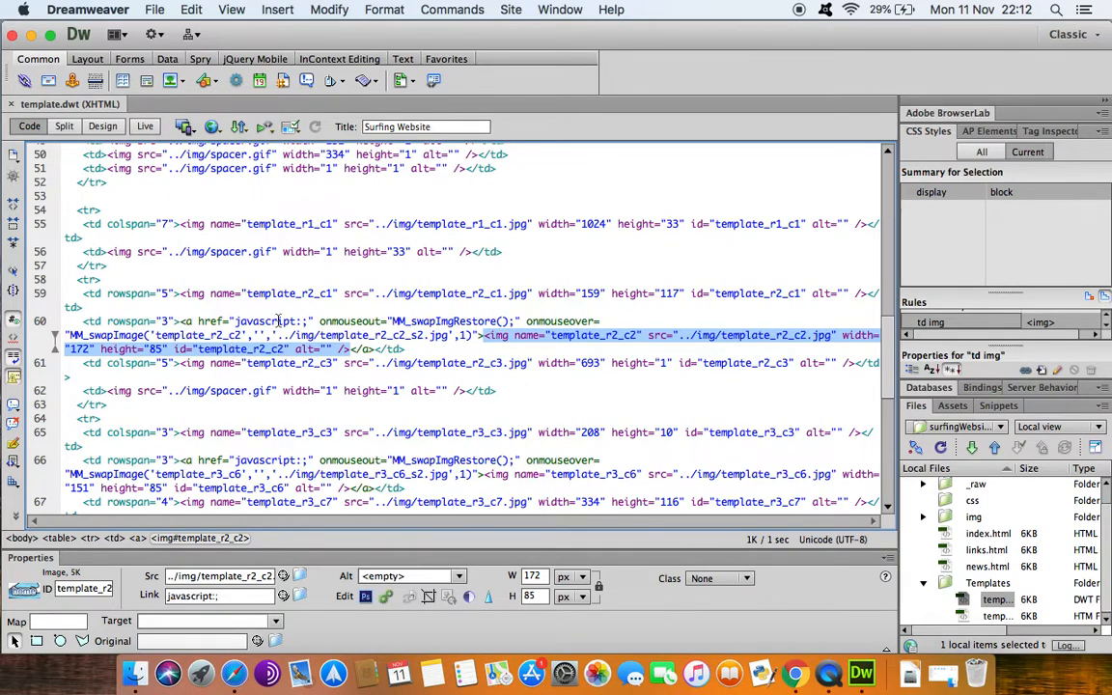
click(103, 127)
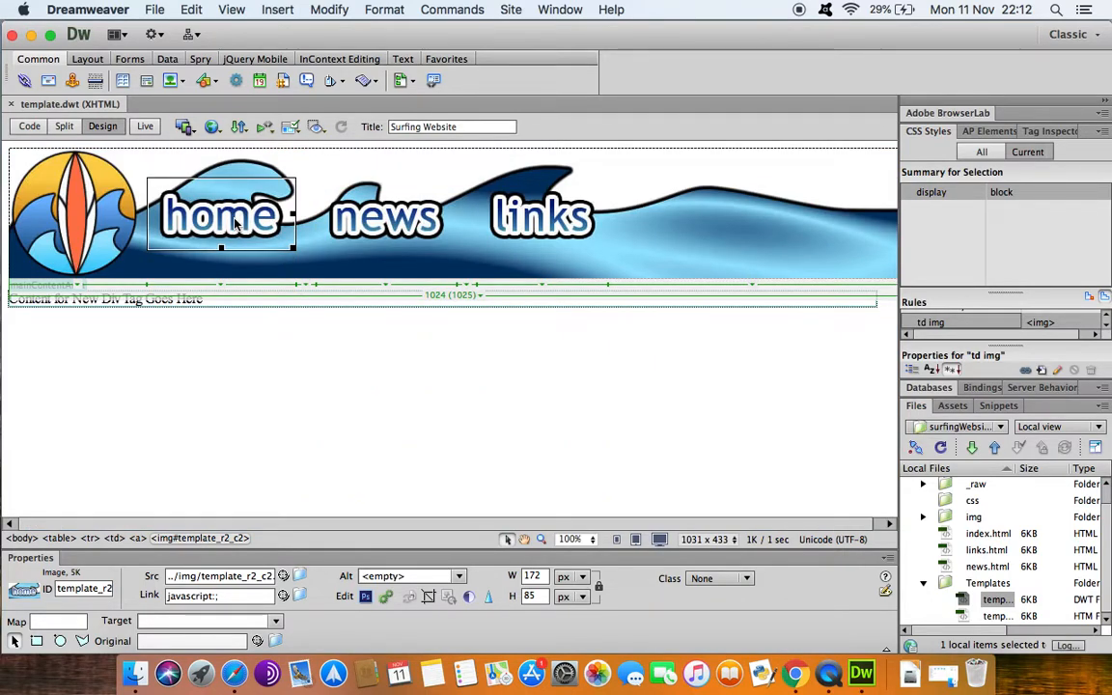
Link the home image to index.html in the website folder.
mouse_move(283, 596)
mouse_down()
mouse_move(521, 490)
mouse_move(707, 464)
mouse_move(401, 529)
mouse_move(275, 593)
mouse_move(397, 526)
mouse_move(702, 554)
mouse_move(989, 533)
mouse_move(989, 566)
mouse_move(661, 509)
mouse_move(1012, 552)
mouse_move(956, 466)
mouse_move(951, 529)
mouse_move(405, 550)
mouse_move(283, 596)
mouse_up()
click(300, 595)
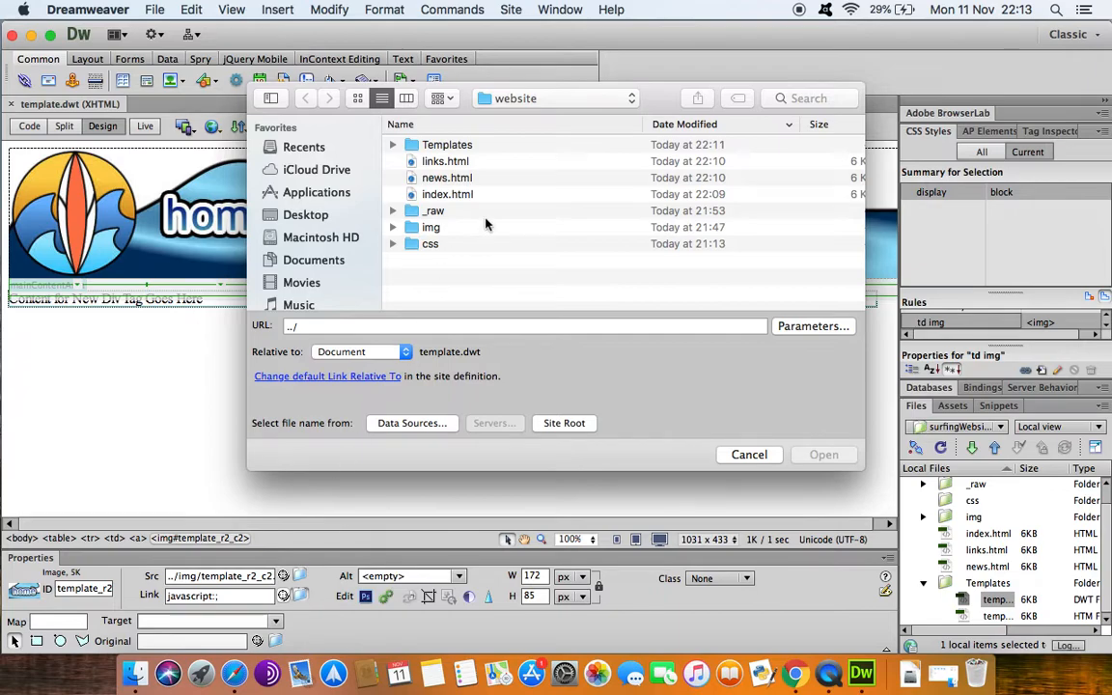
drag(441, 97, 535, 201)
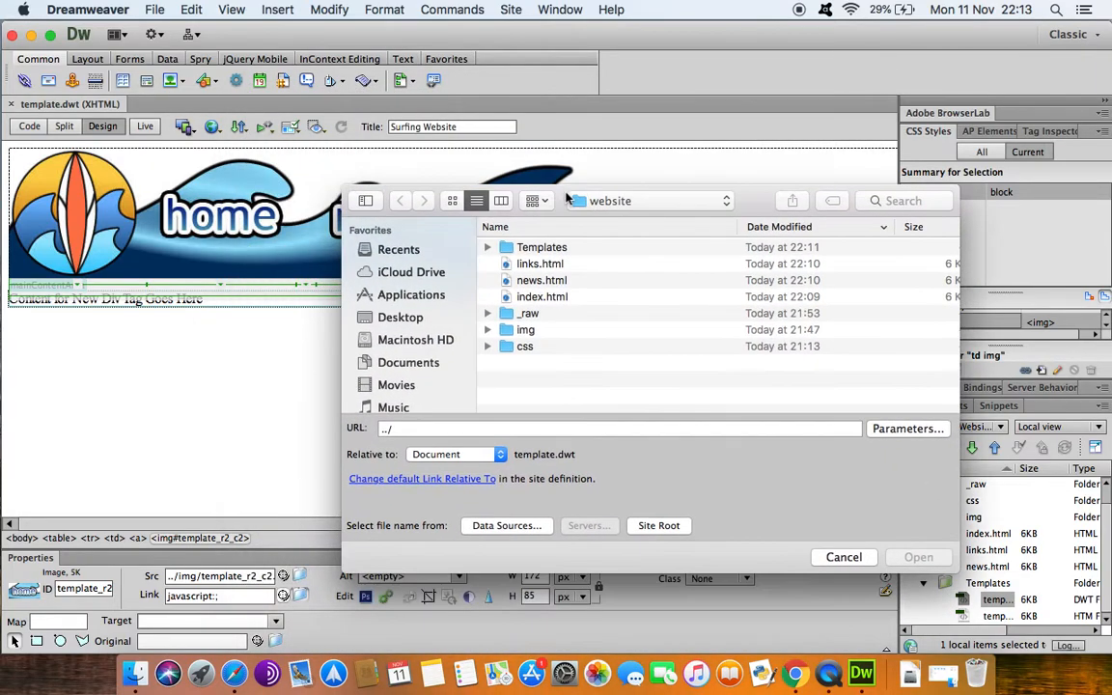
click(555, 298)
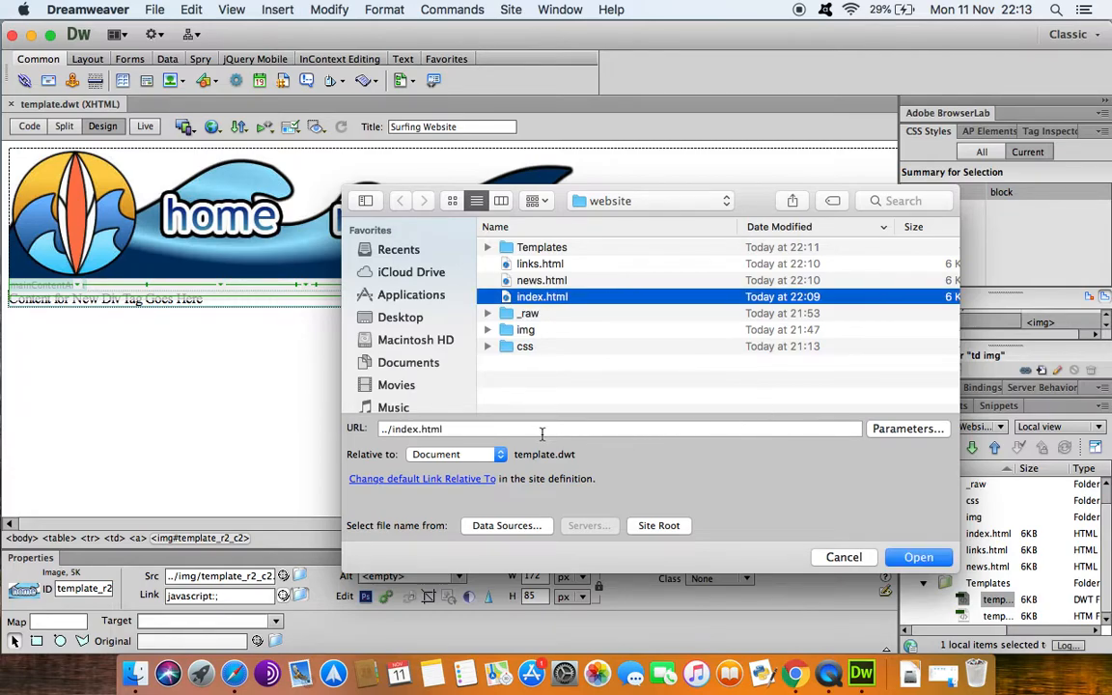
click(918, 557)
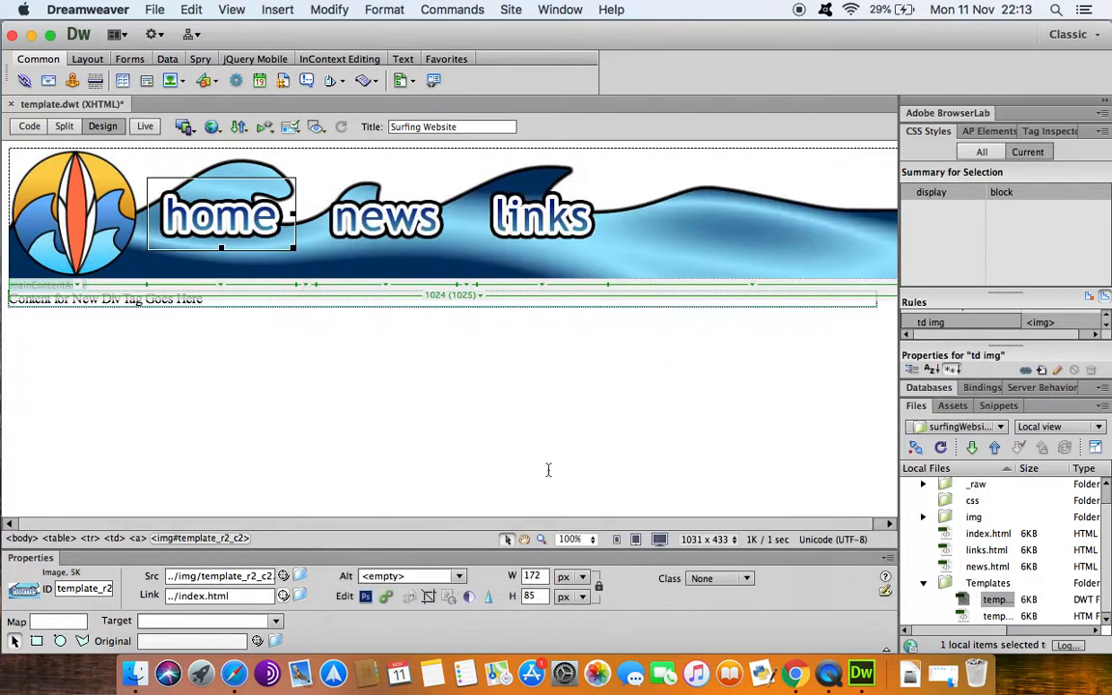
Link the news image in the banner to news.html in the website folder.
click(384, 238)
click(300, 595)
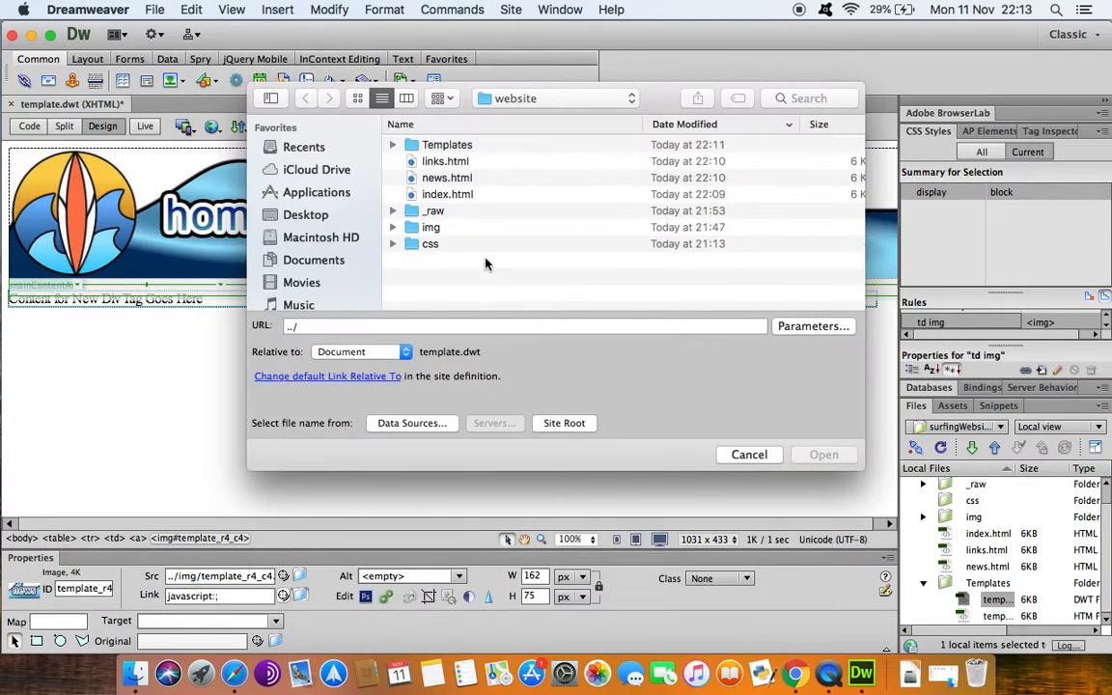
click(450, 180)
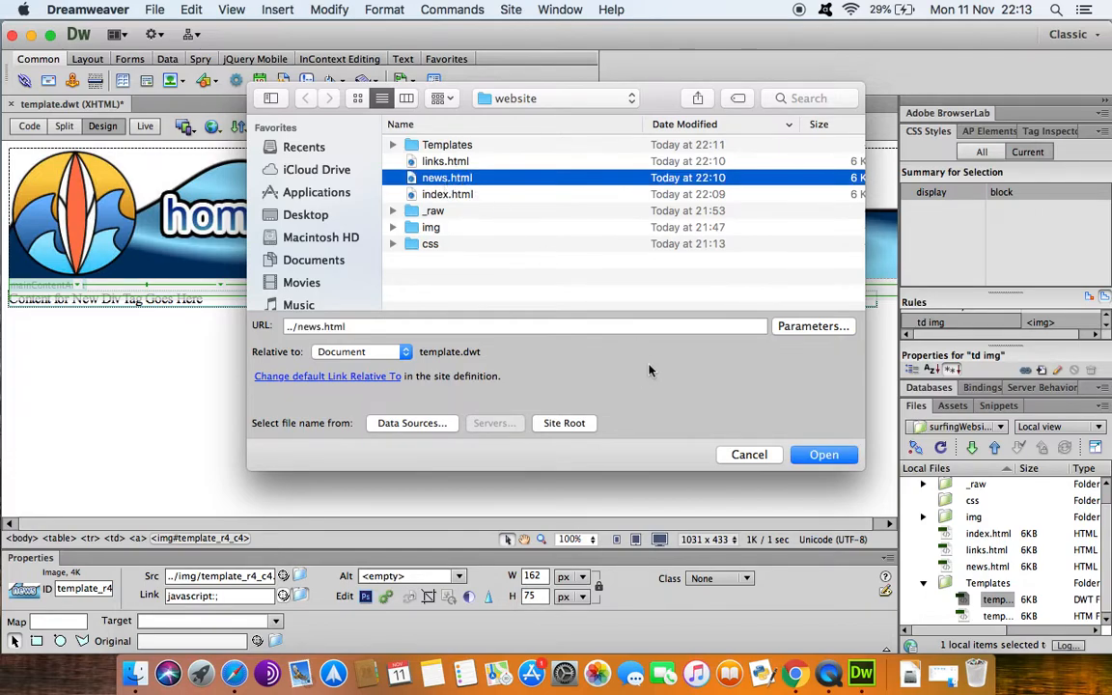
click(821, 454)
Link the links image in the banner to links.html in the website folder.
click(530, 228)
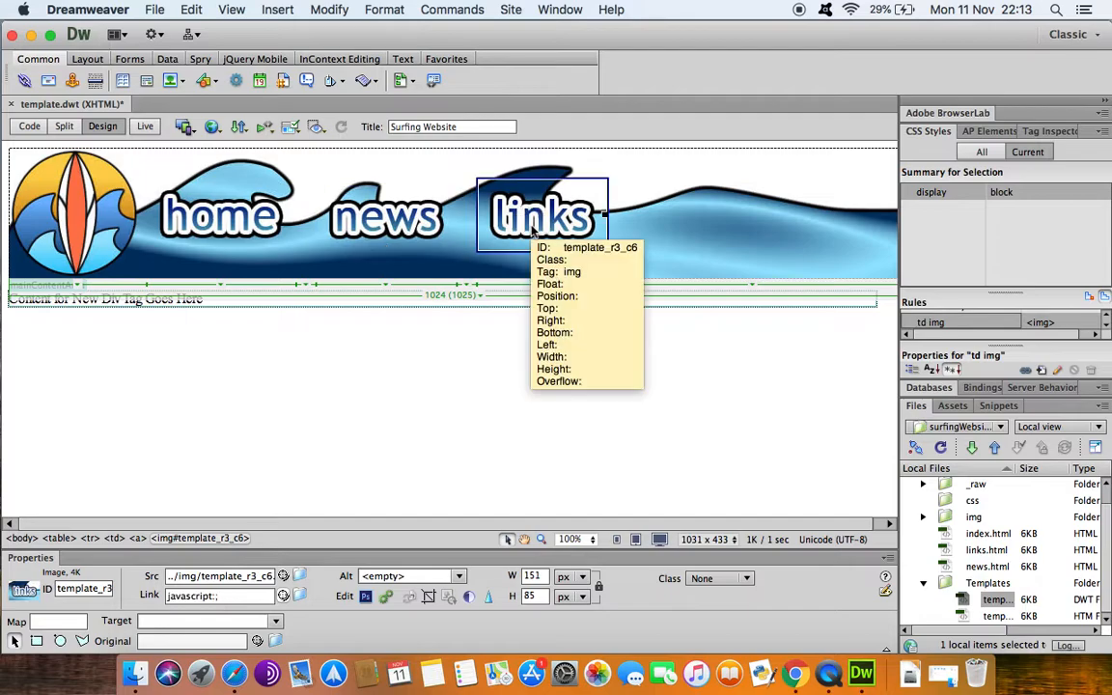
click(299, 596)
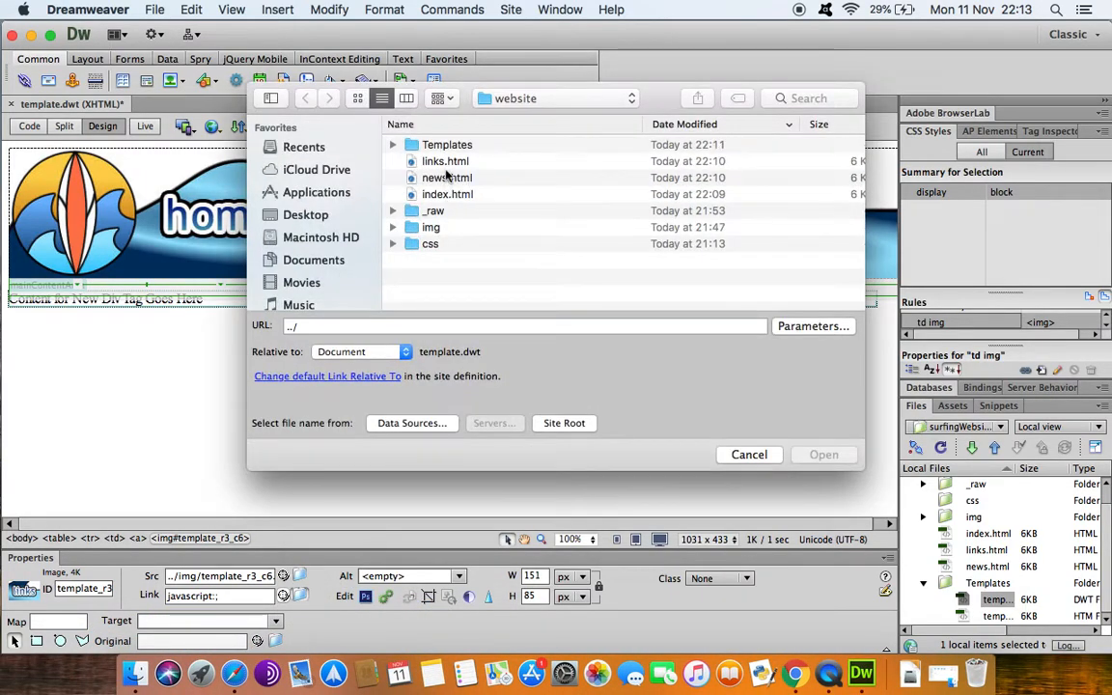
click(445, 162)
click(823, 456)
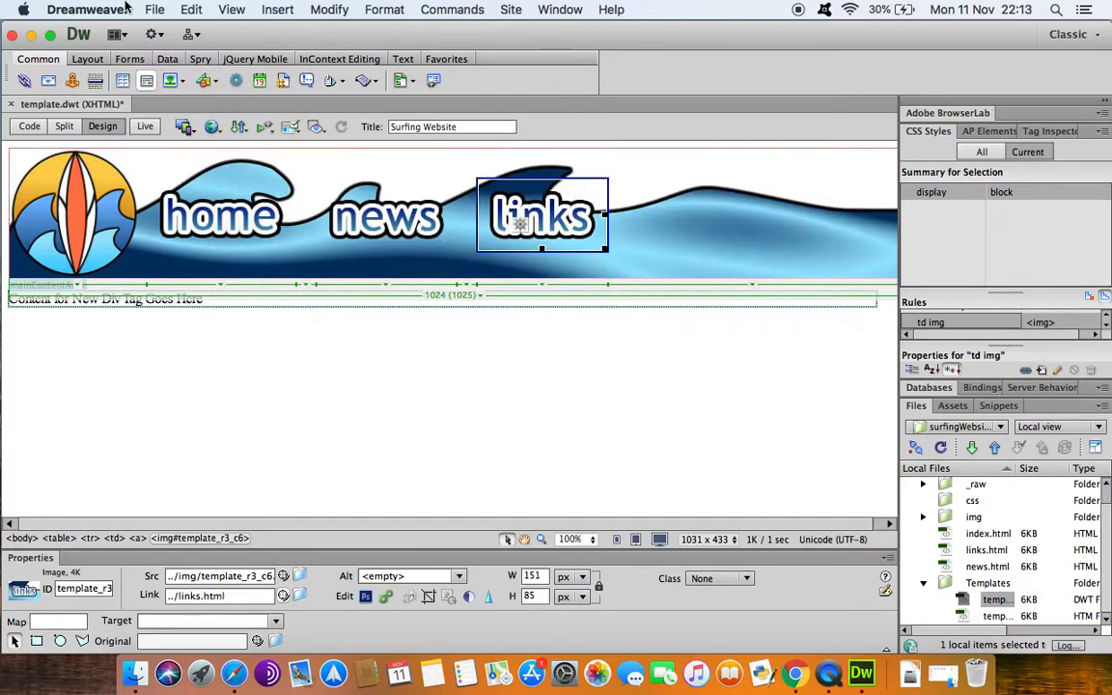
Save the template and update index.html, news.html and links.html with its changes.
click(155, 10)
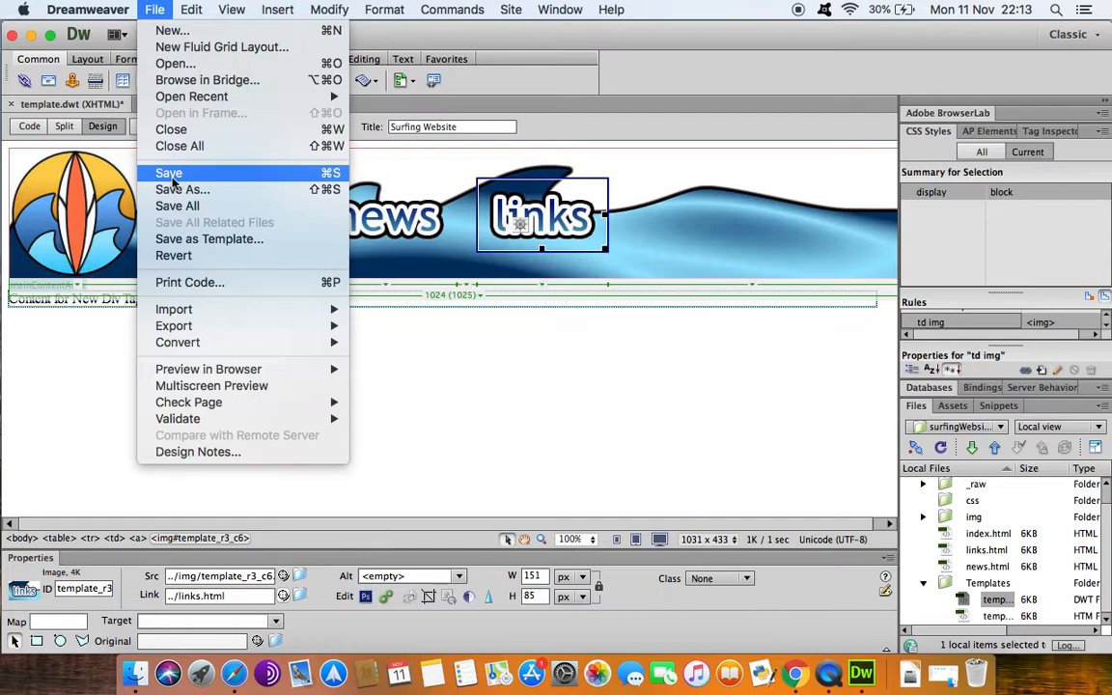
click(170, 174)
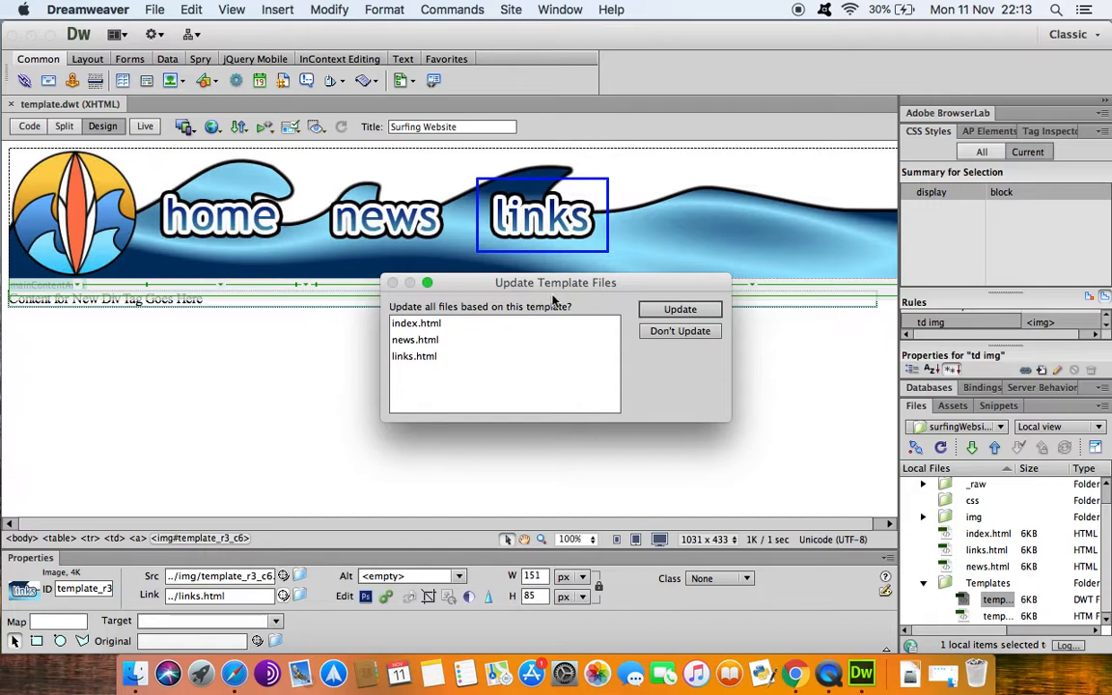
click(681, 307)
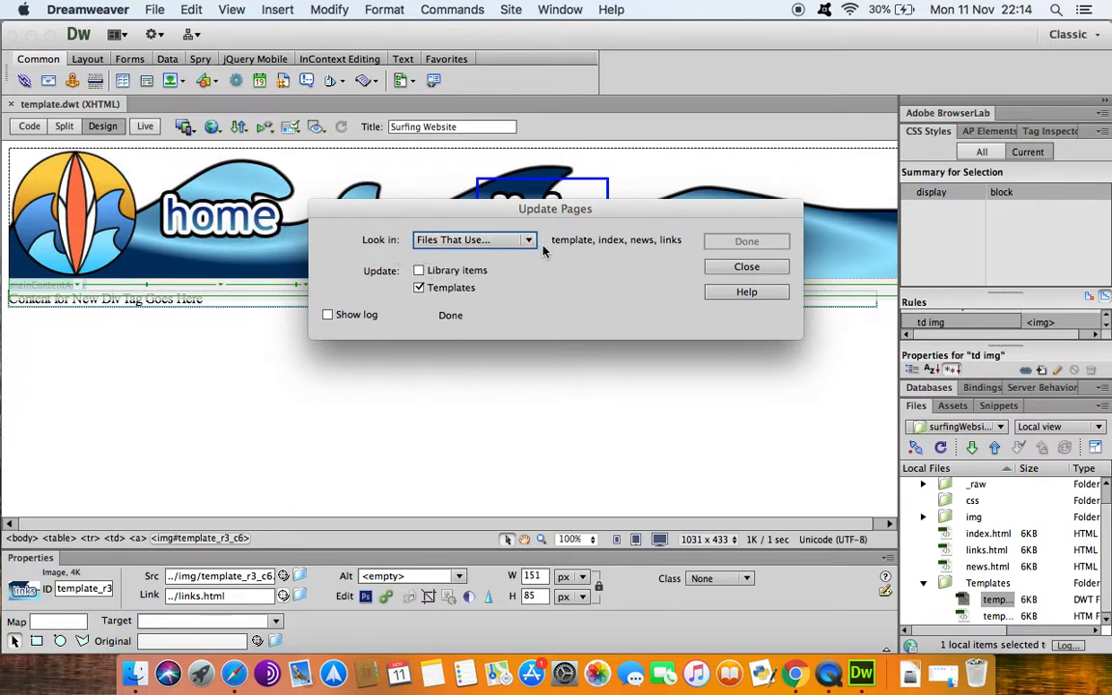
click(746, 267)
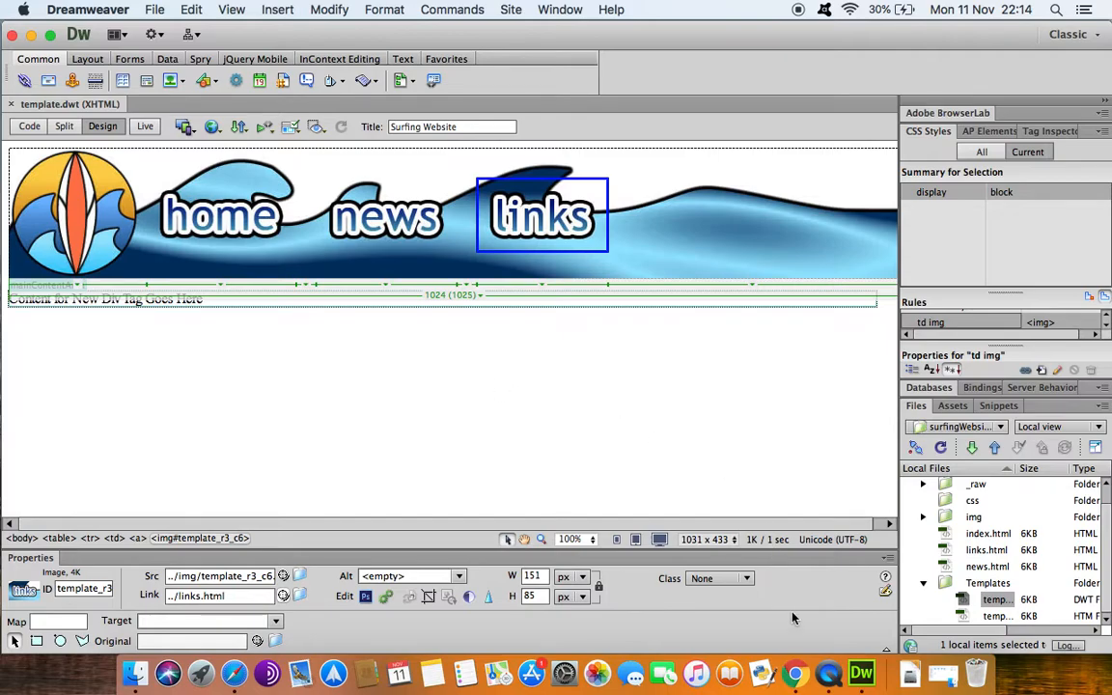
Open index.html from the website folder in Chrome and test the news and links navigation images.
click(793, 668)
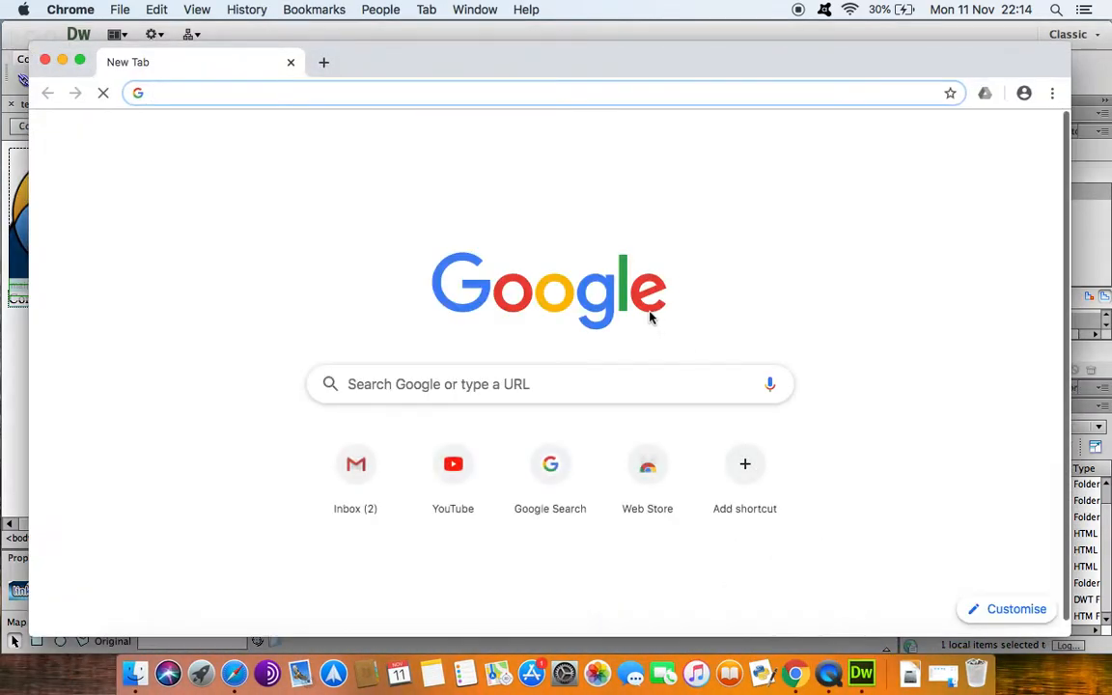
click(136, 651)
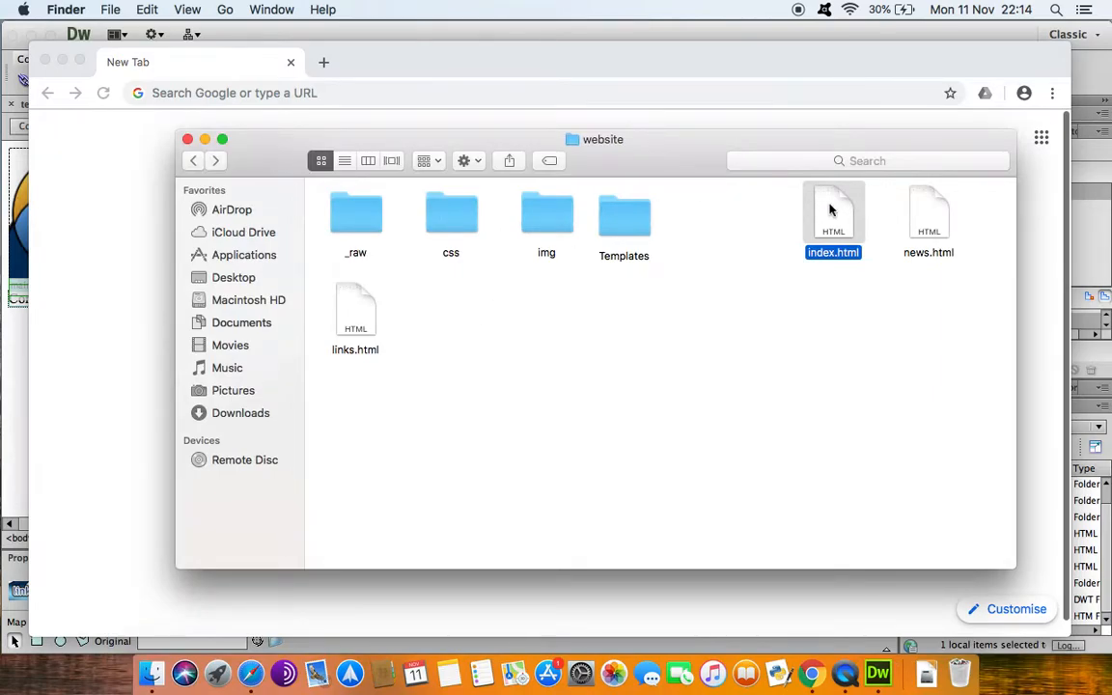
drag(830, 210, 120, 232)
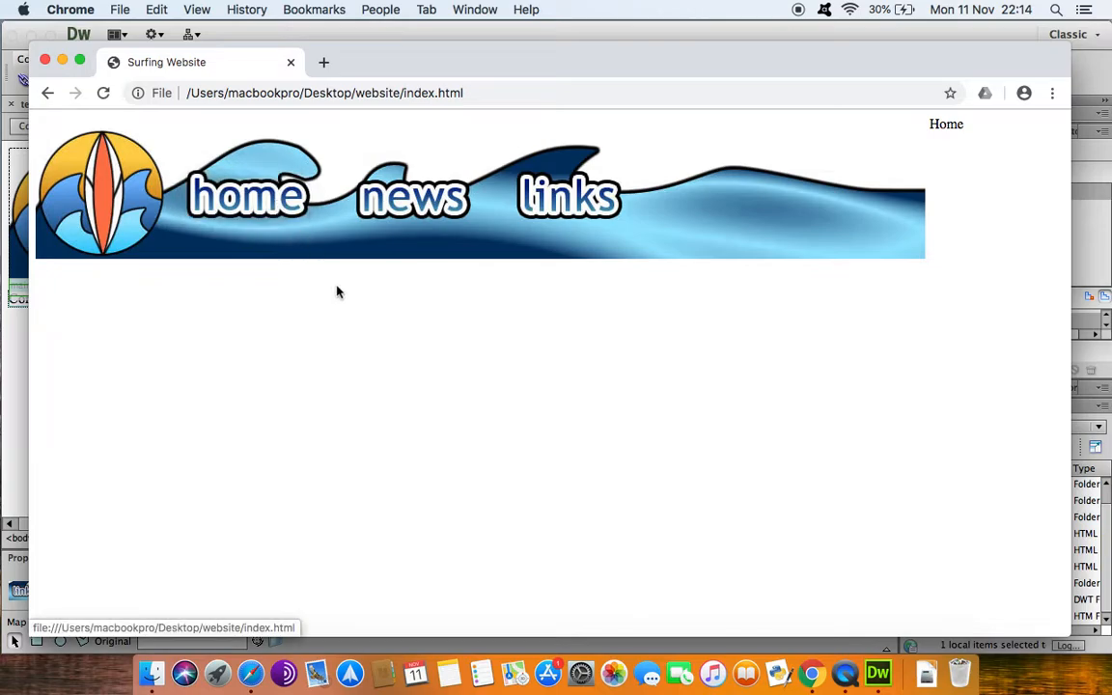
click(418, 204)
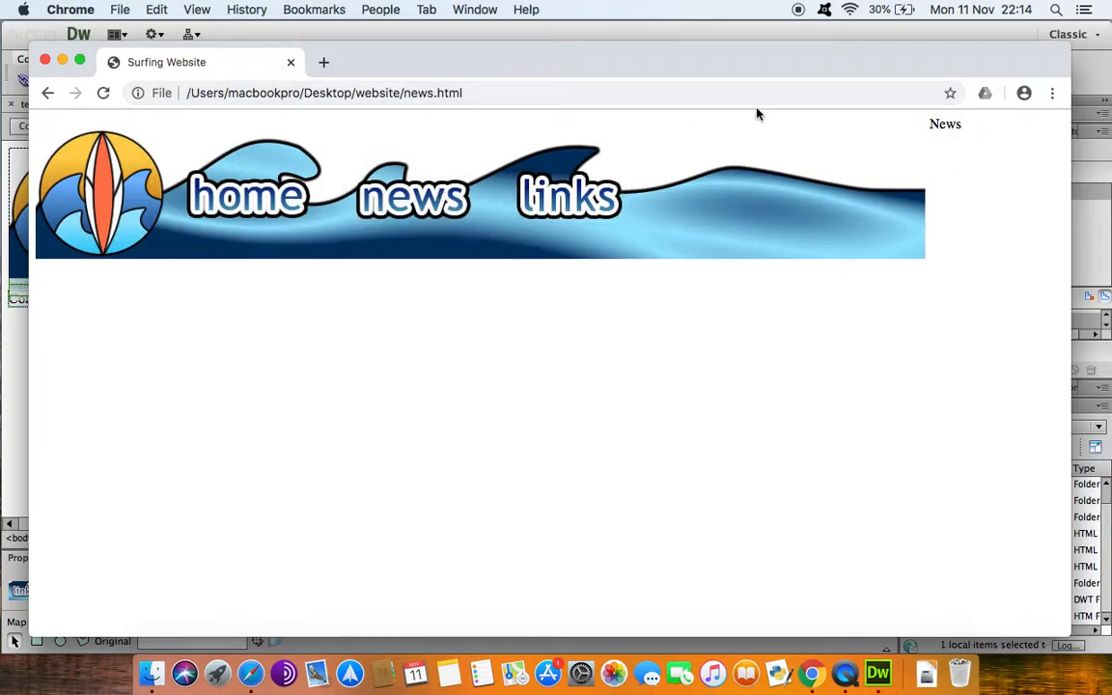
click(557, 214)
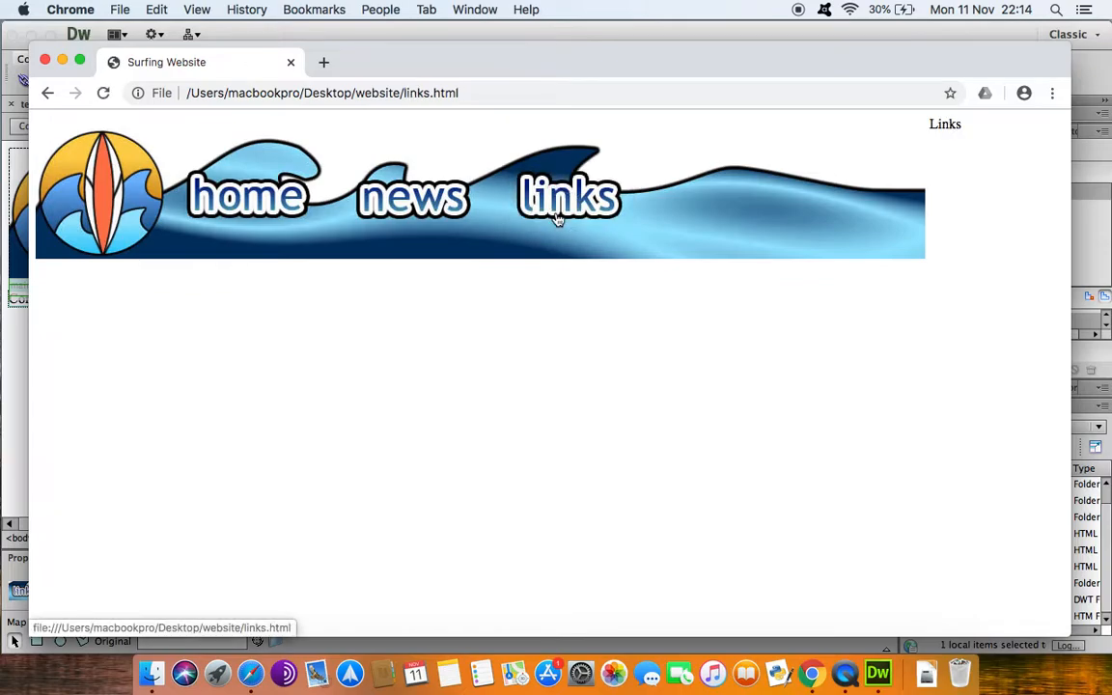